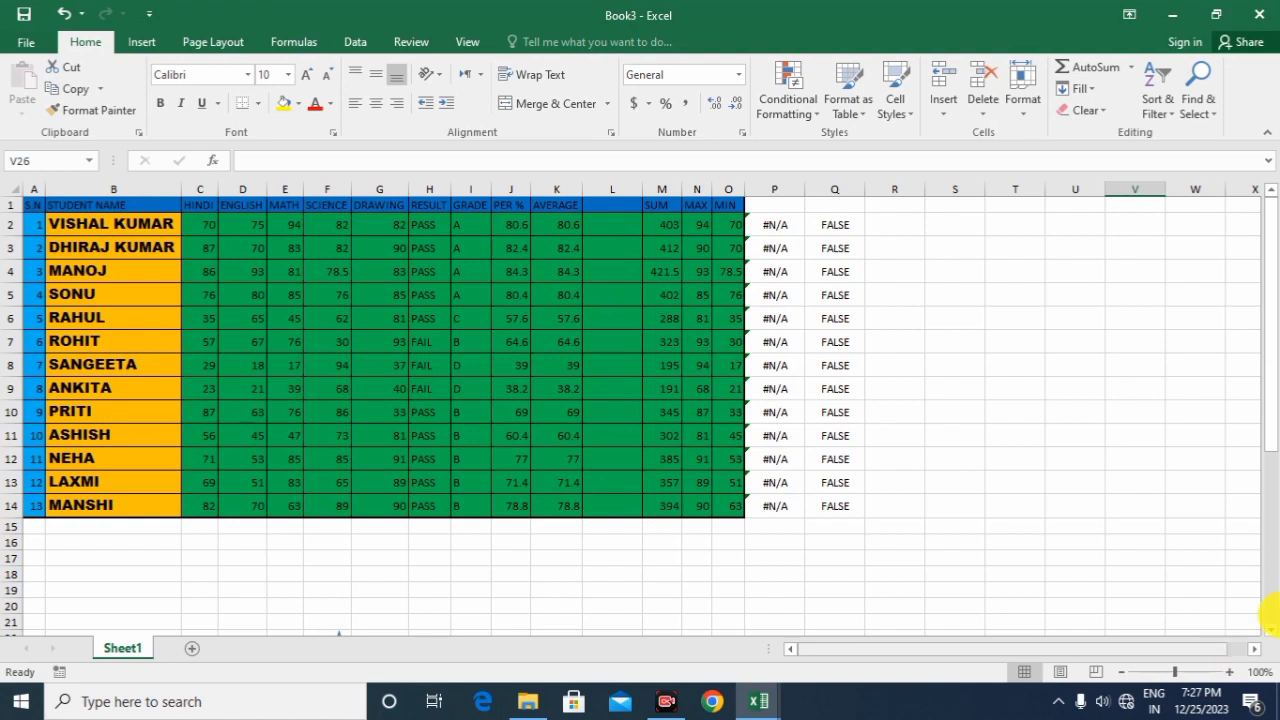
pyautogui.click(1214, 118)
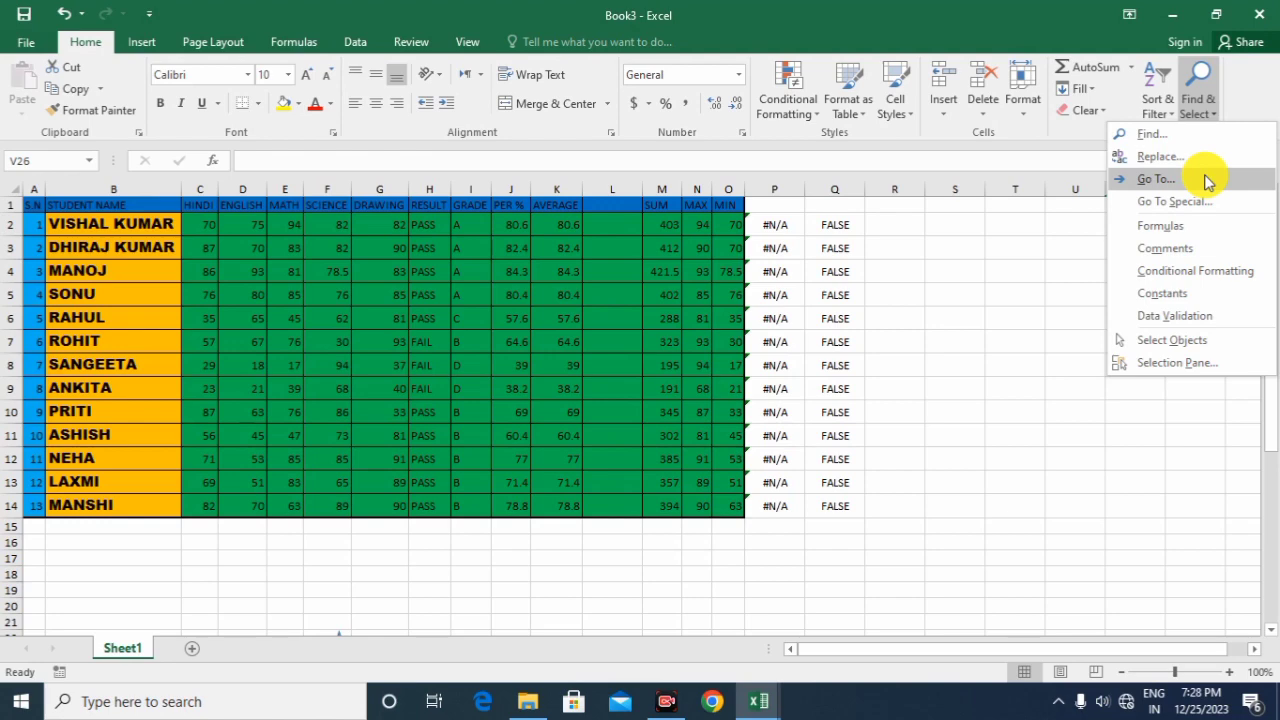
pyautogui.click(1155, 179)
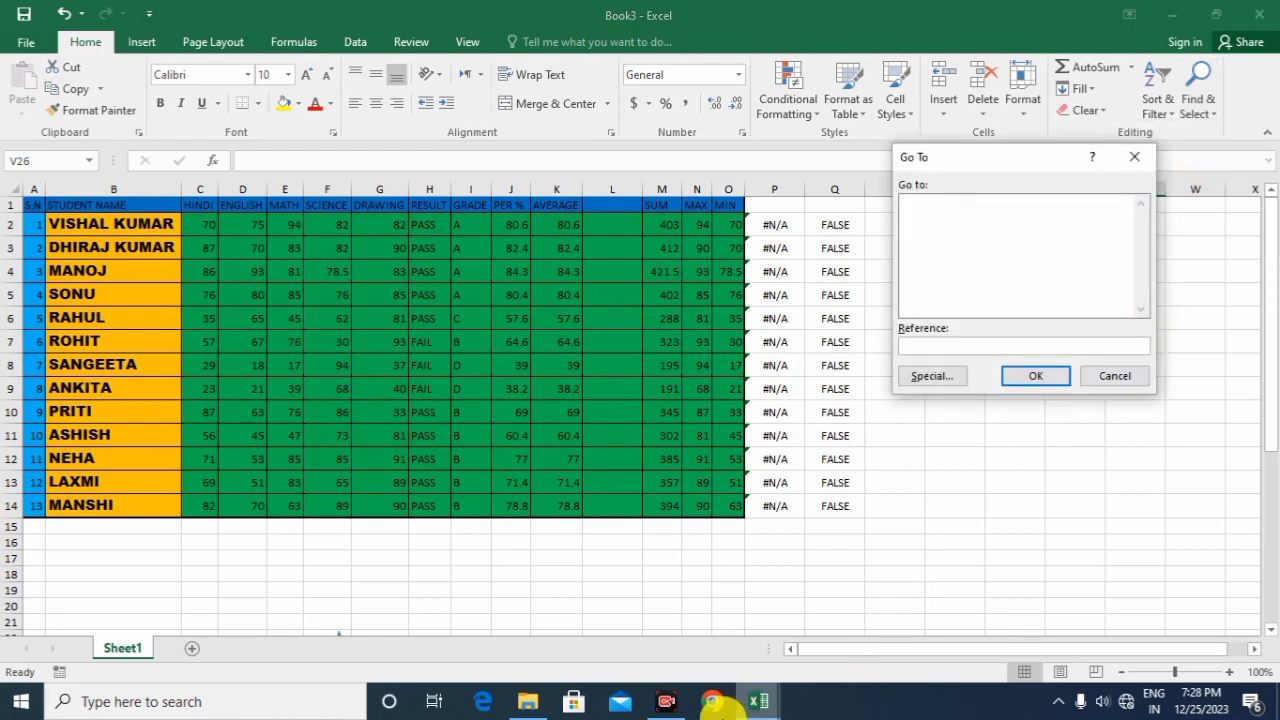
pyautogui.click(666, 702)
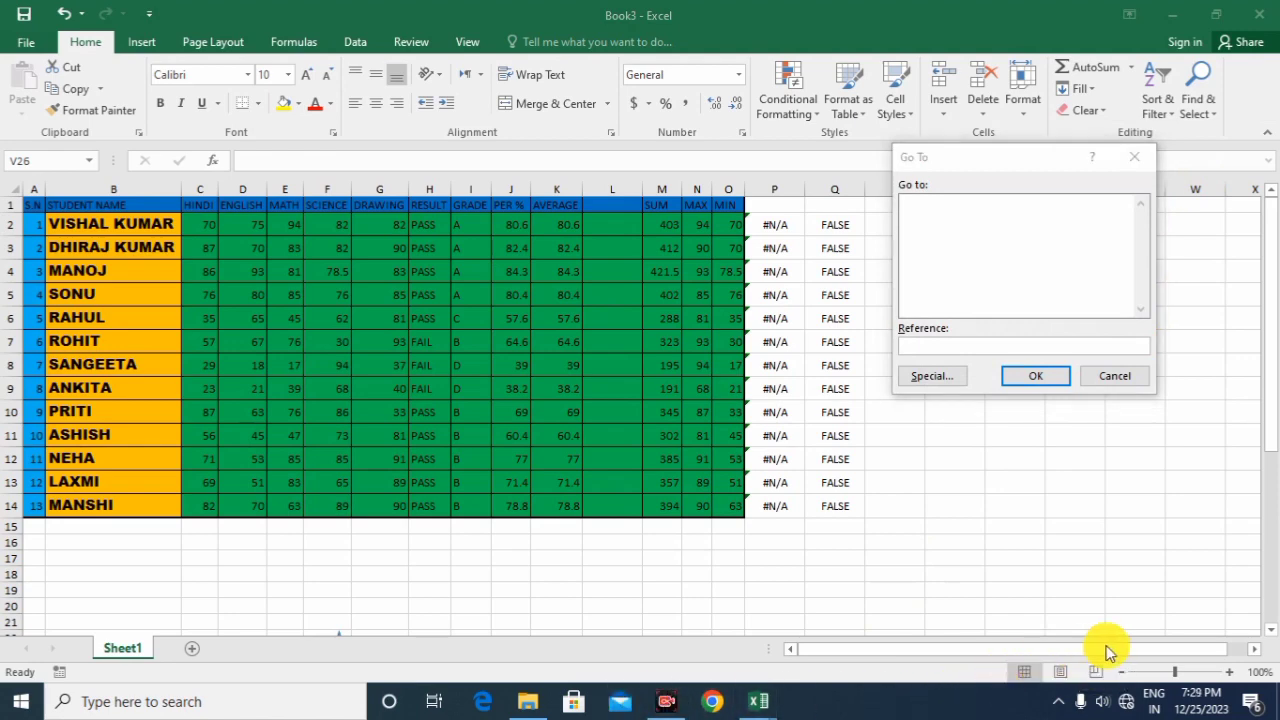
pyautogui.click(1233, 664)
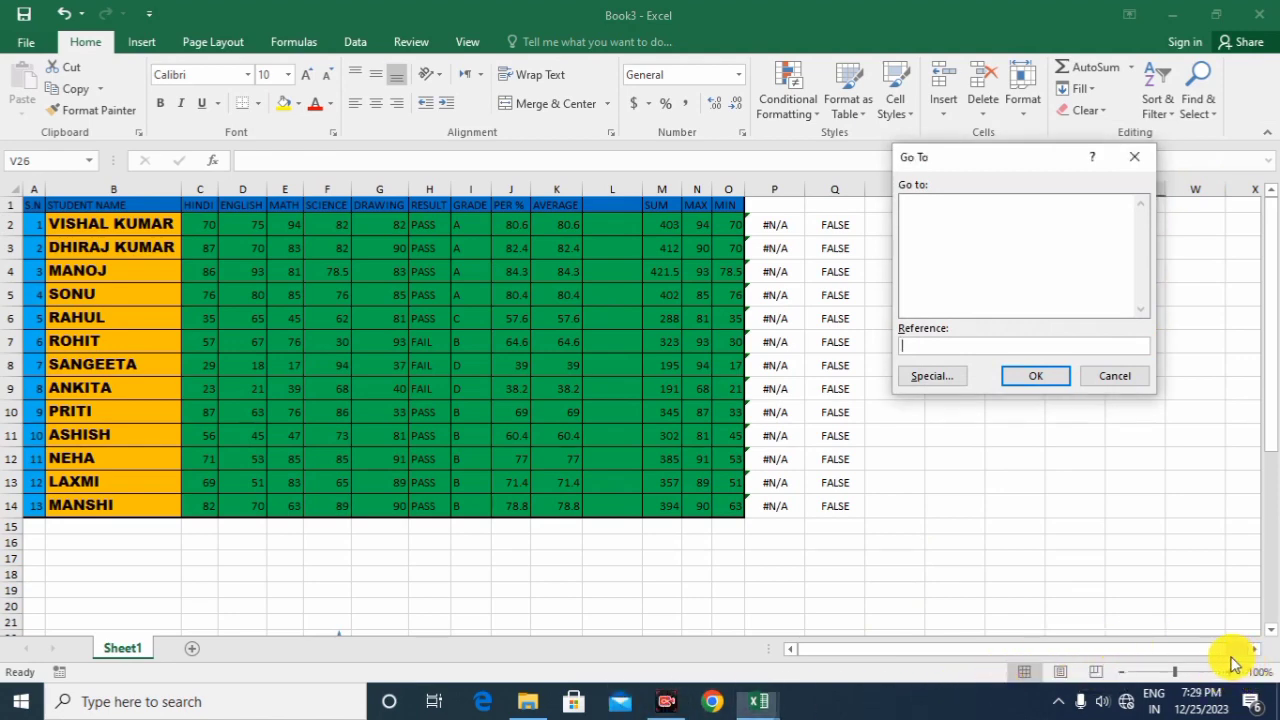
pyautogui.click(941, 384)
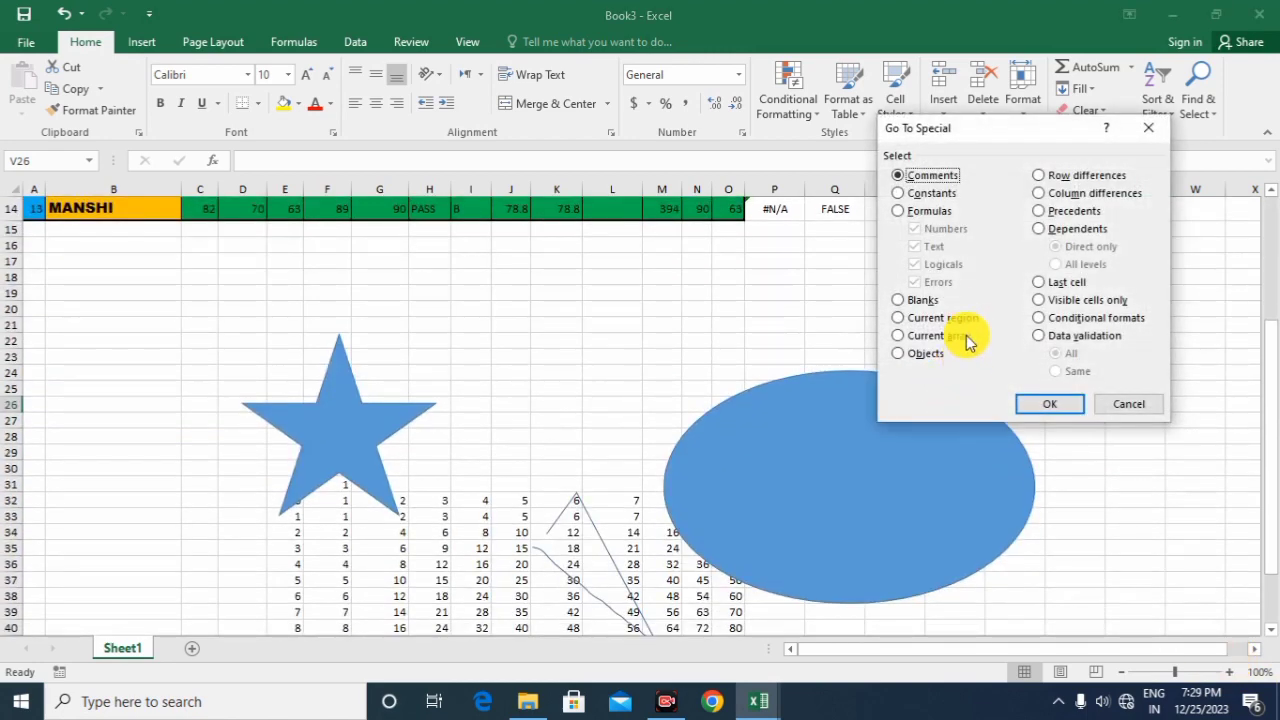
pyautogui.click(912, 176)
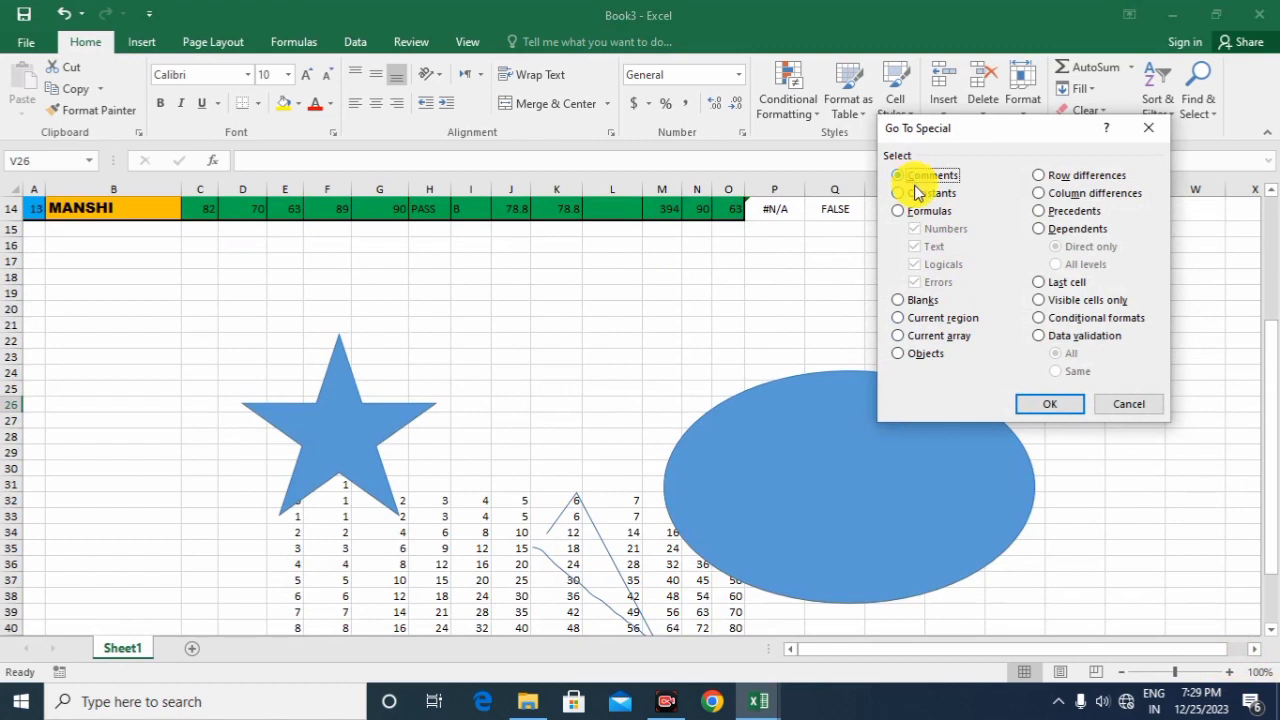
pyautogui.moveTo(993, 133); pyautogui.dragTo(1049, 229)
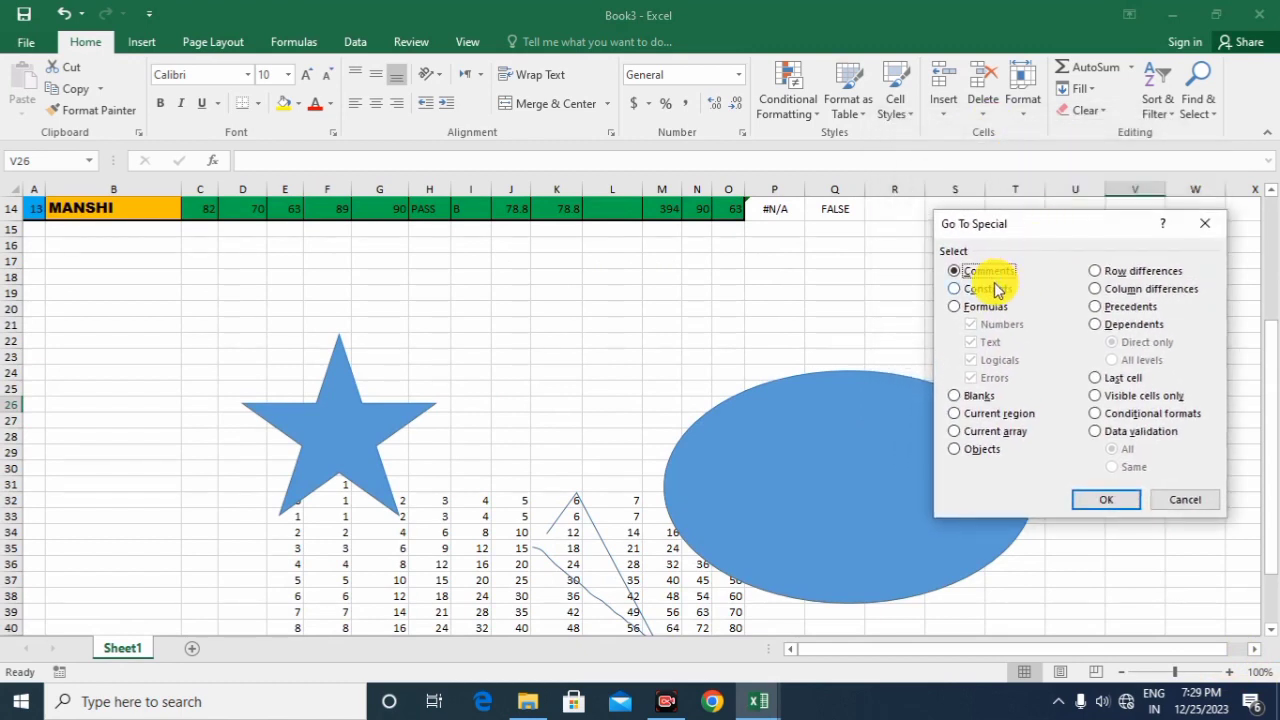
pyautogui.click(1204, 225)
pyautogui.scroll(4, 625, 320)
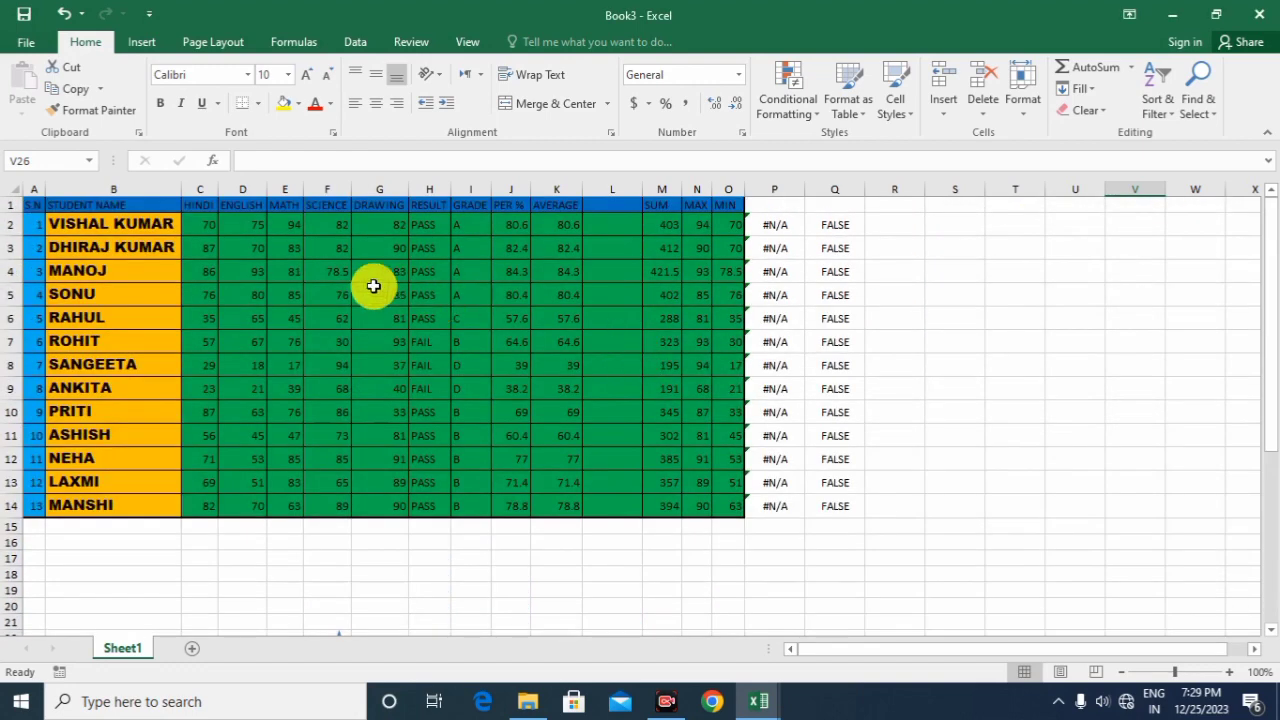
# - Insert a new comment on the English mark in cell D4, leaving its body blank
pyautogui.click(261, 270)
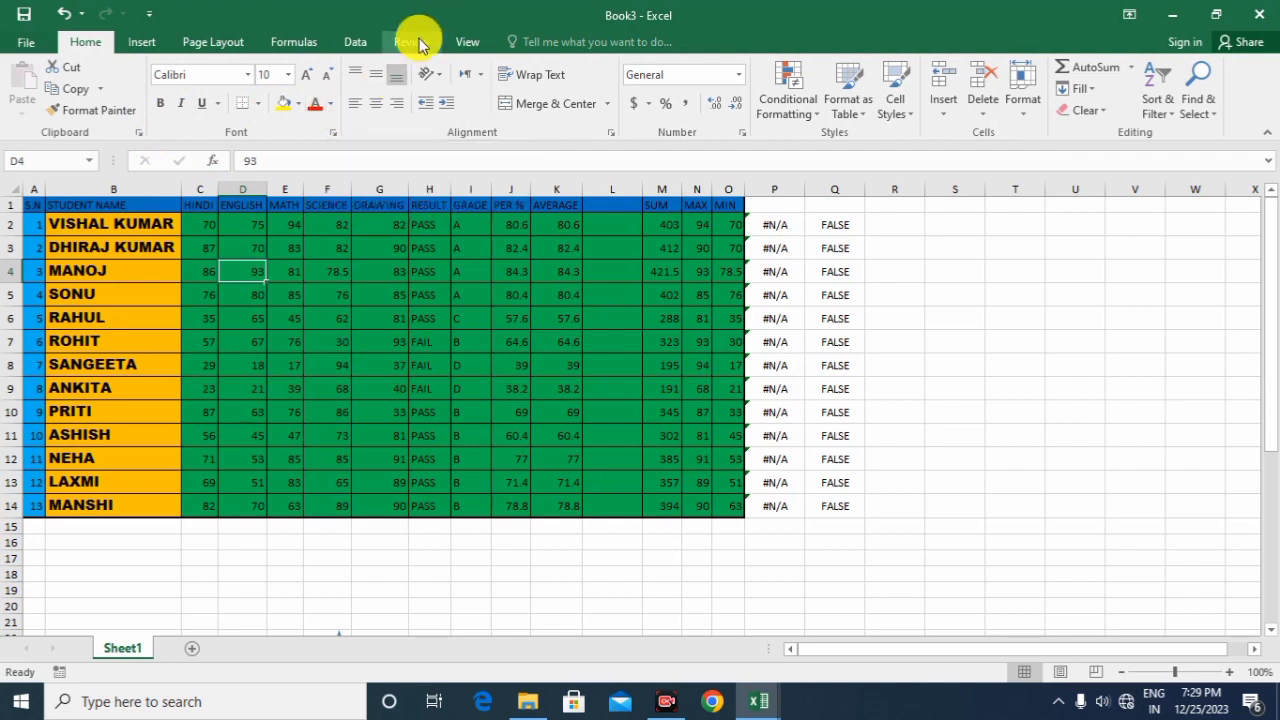
pyautogui.press('super+plus')
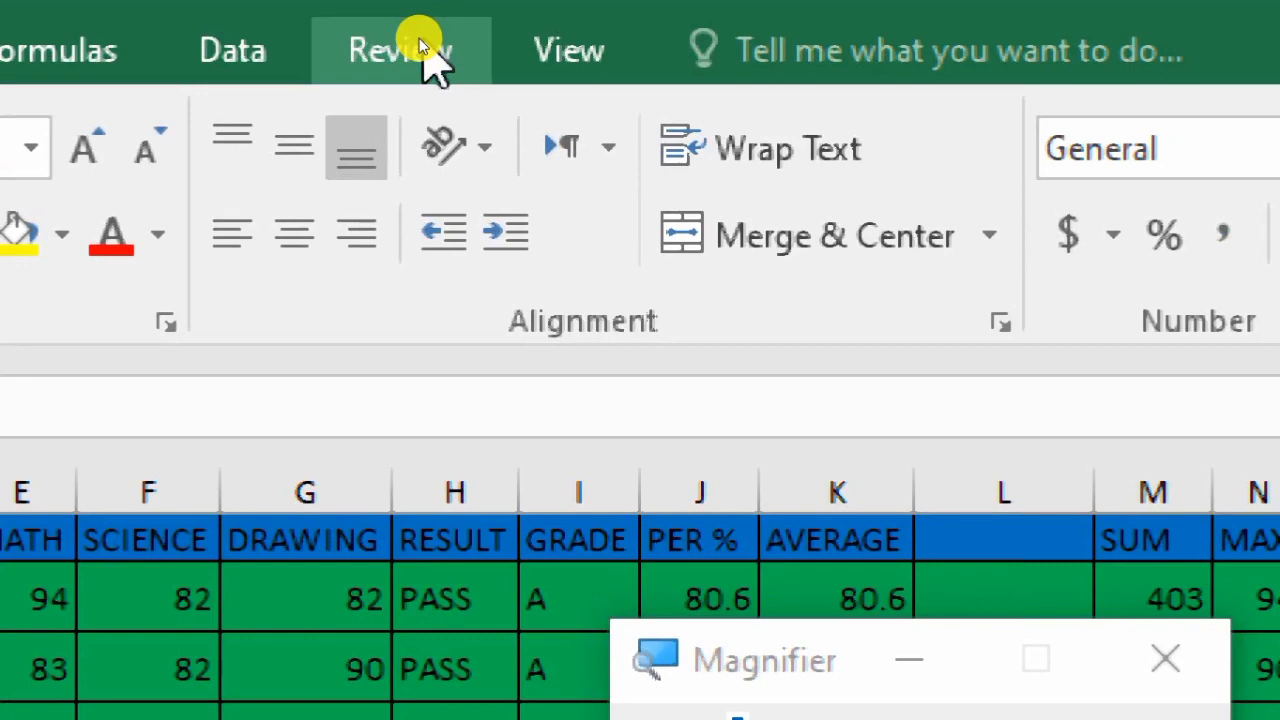
pyautogui.click(419, 38)
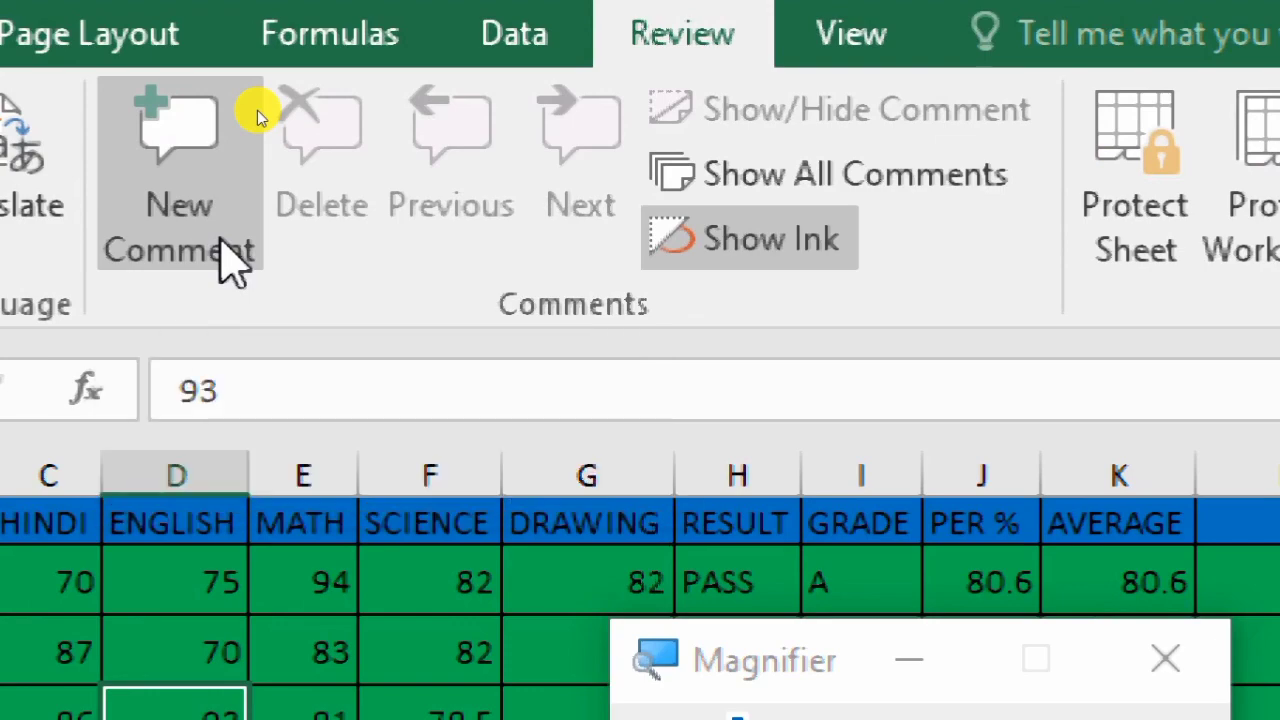
pyautogui.press('super+minus')
pyautogui.press('super+minus')
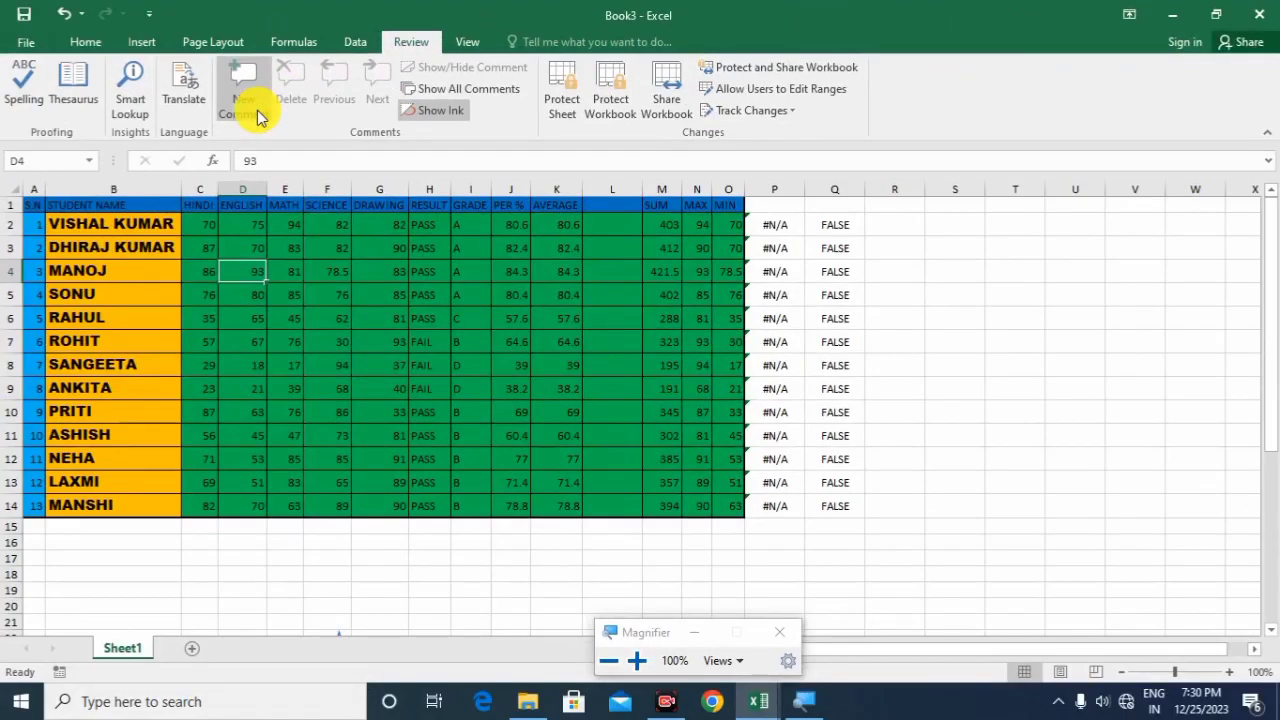
pyautogui.click(255, 112)
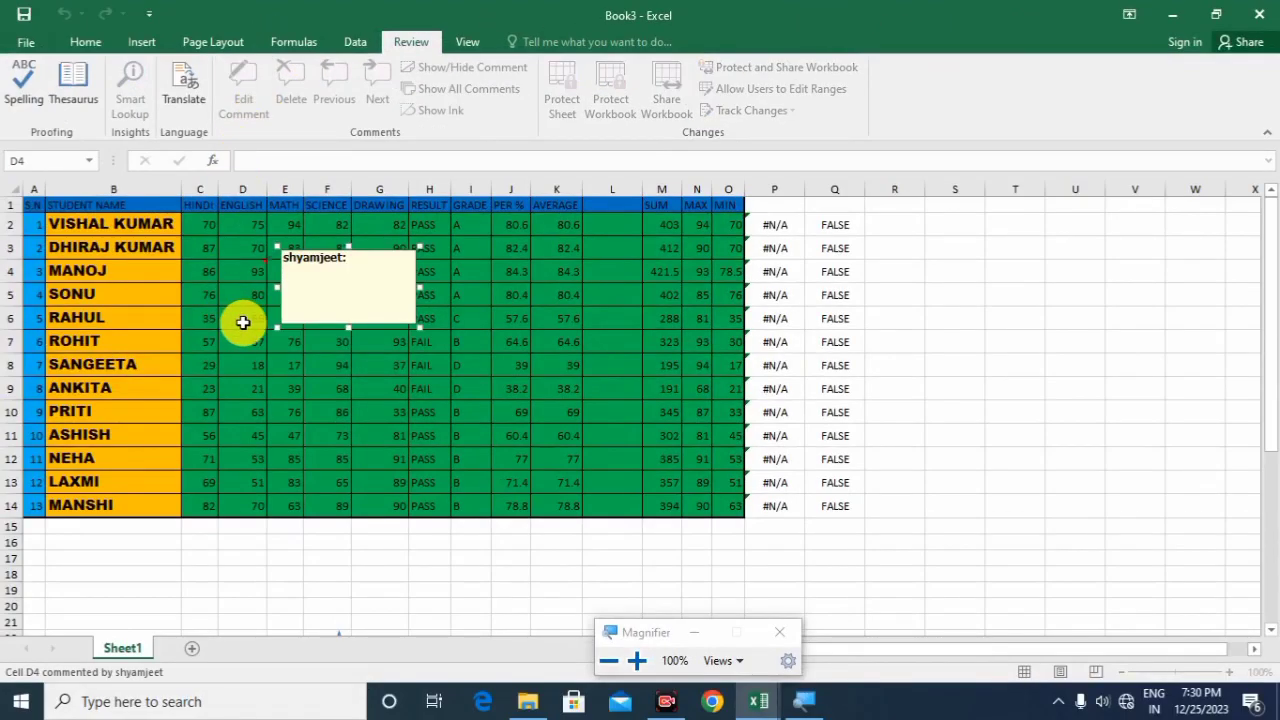
# - Insert another comment with a blank body on cell D7 in the English column
pyautogui.click(249, 338)
pyautogui.click(262, 104)
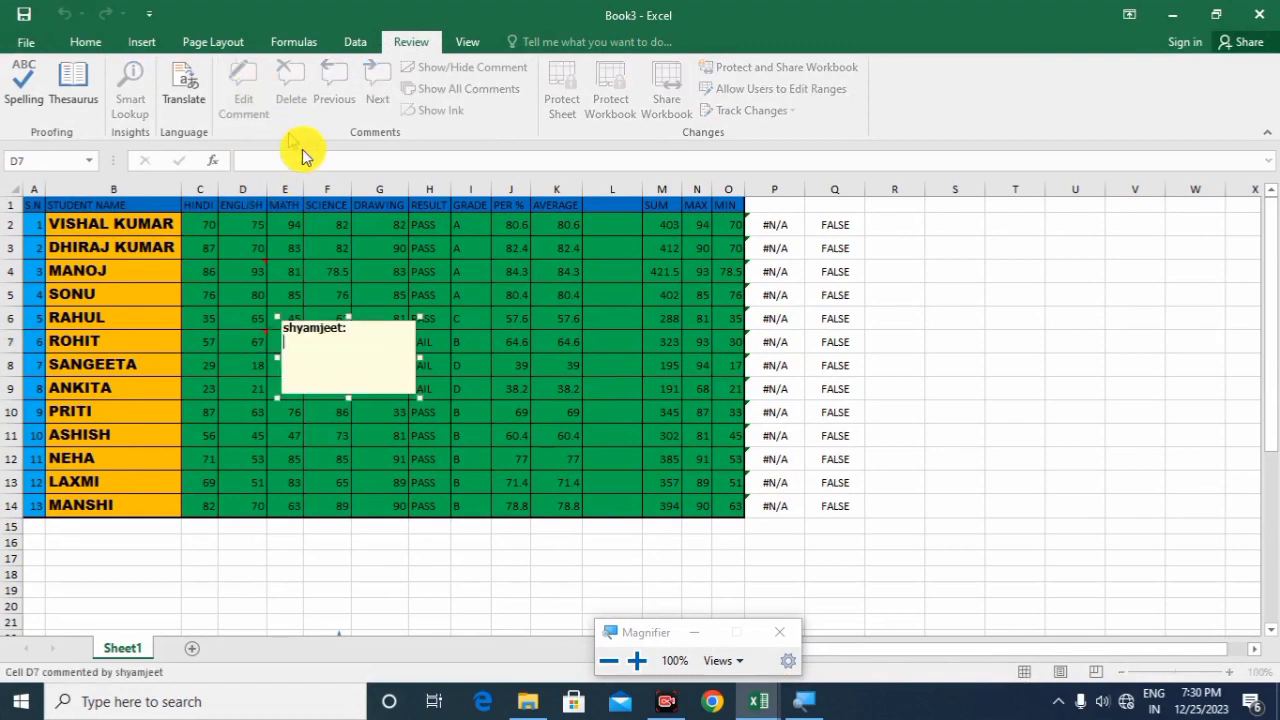
pyautogui.click(502, 276)
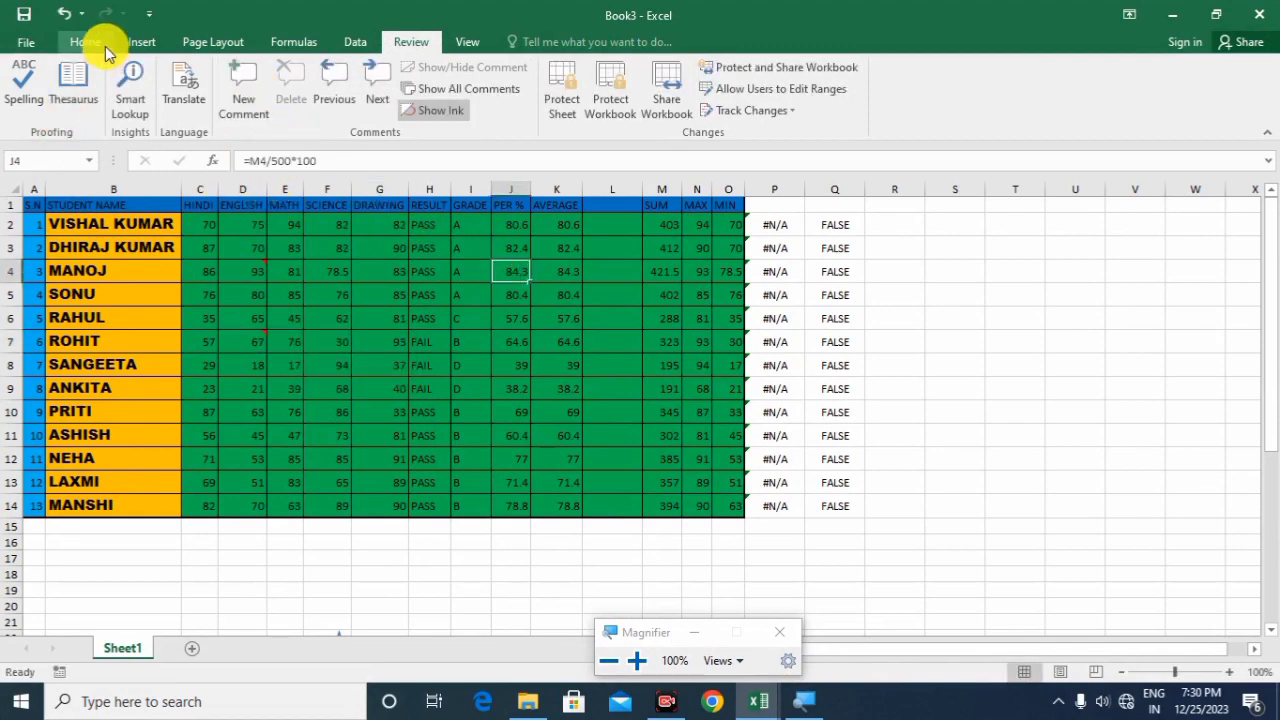
# - Open the Go To Special options by way of the Go To dialog
pyautogui.press('super+plus')
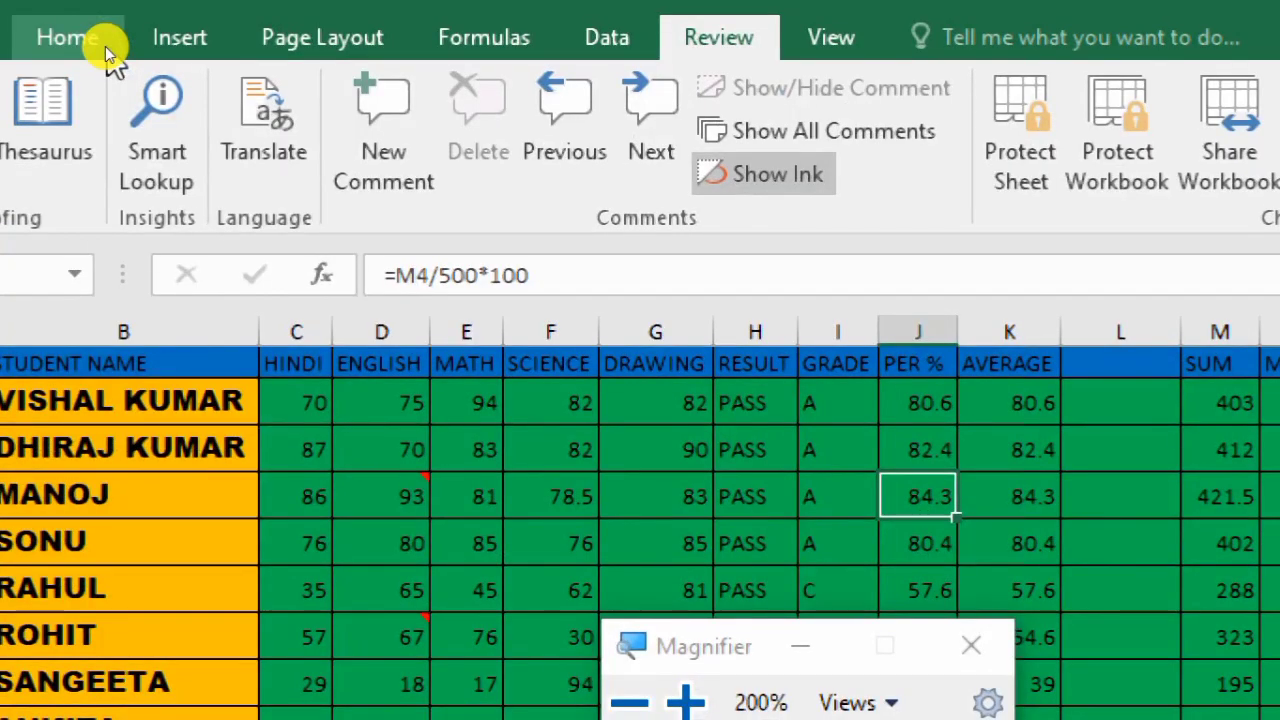
pyautogui.click(70, 38)
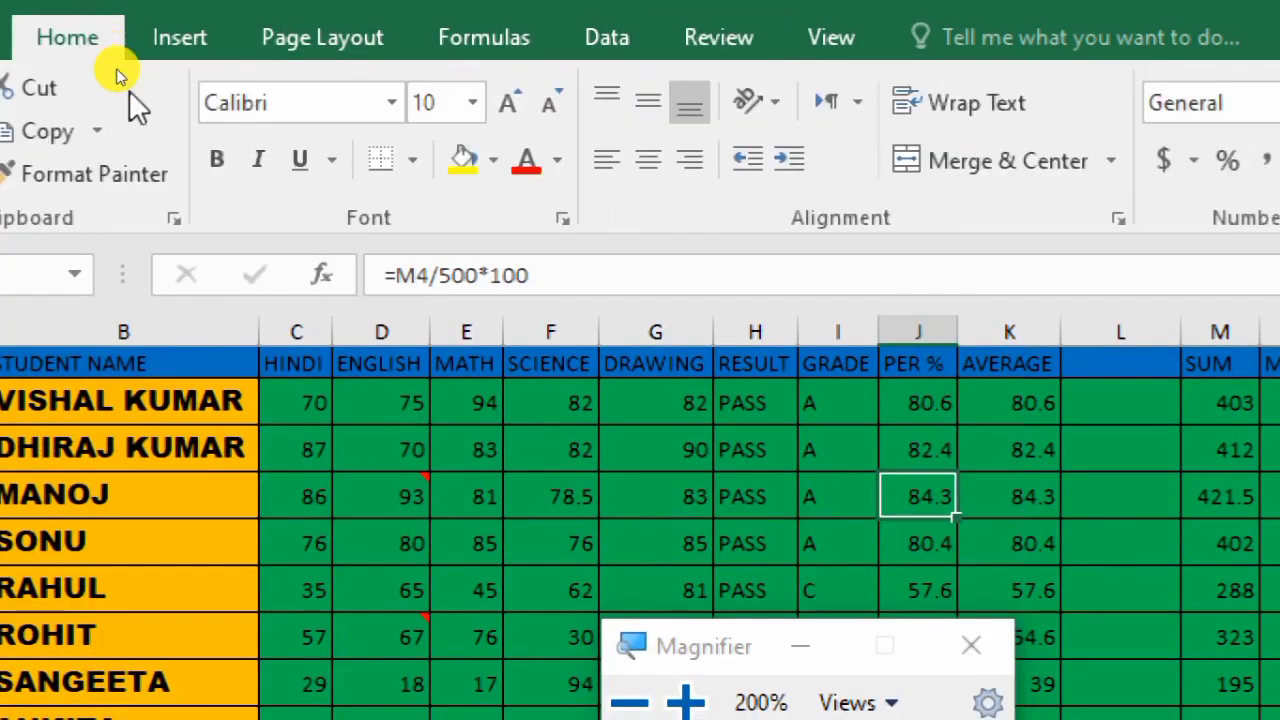
pyautogui.press('super+minus')
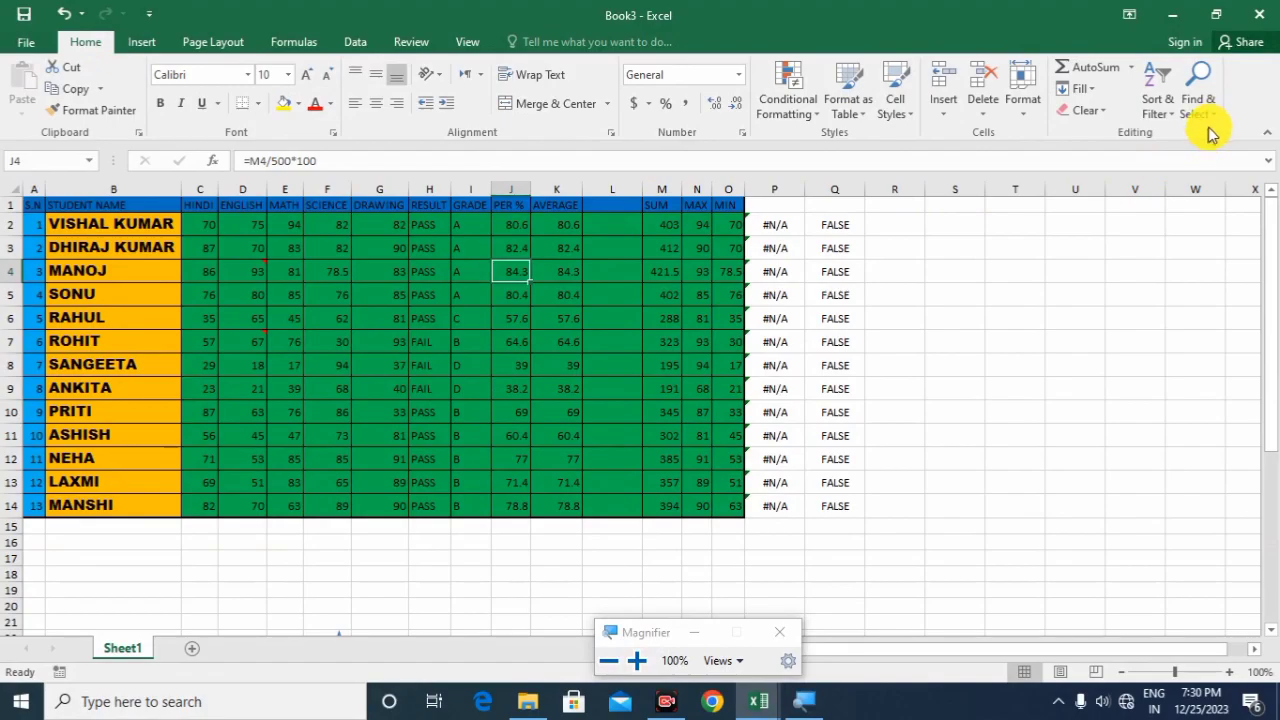
pyautogui.press('super+plus')
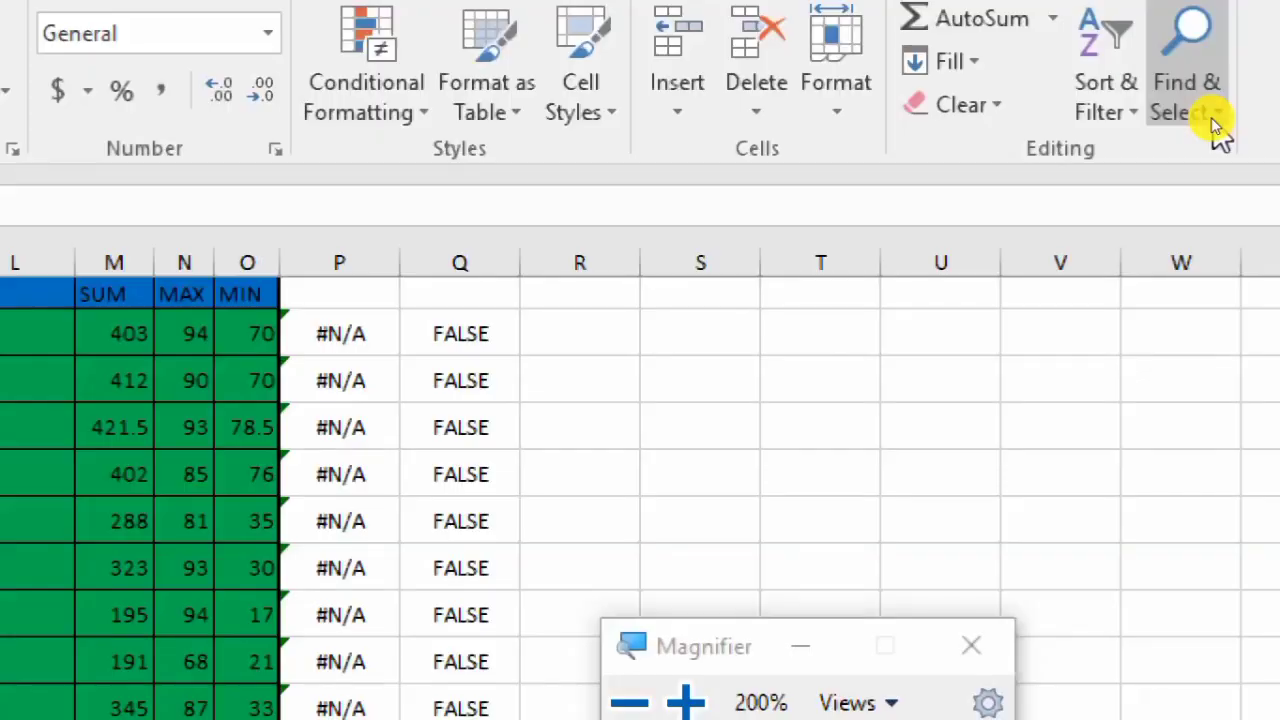
pyautogui.click(1212, 122)
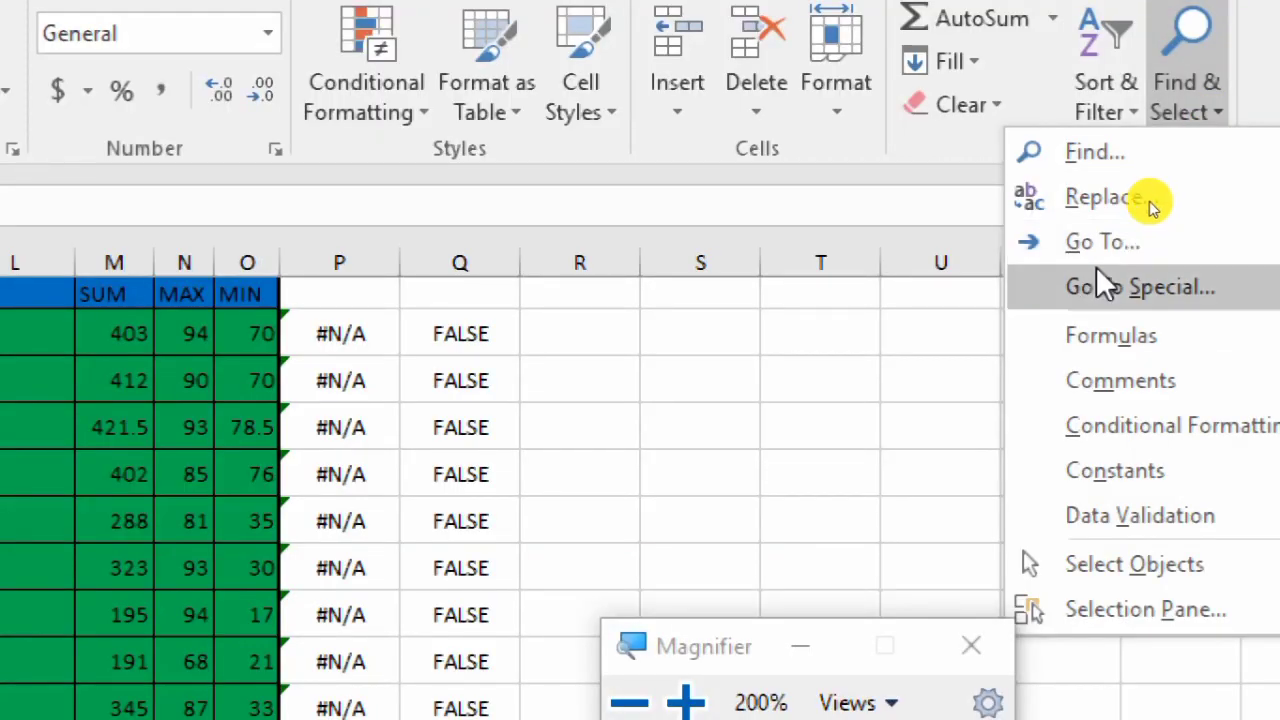
pyautogui.click(1115, 247)
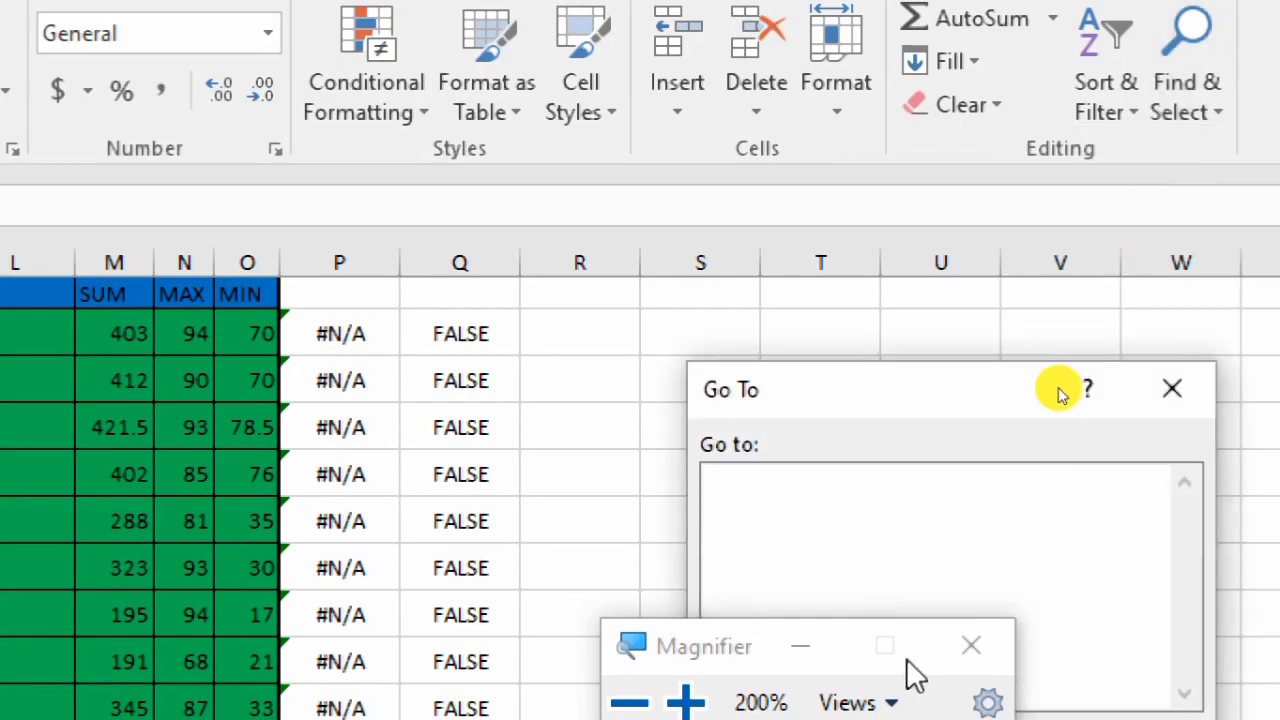
pyautogui.press('super+minus')
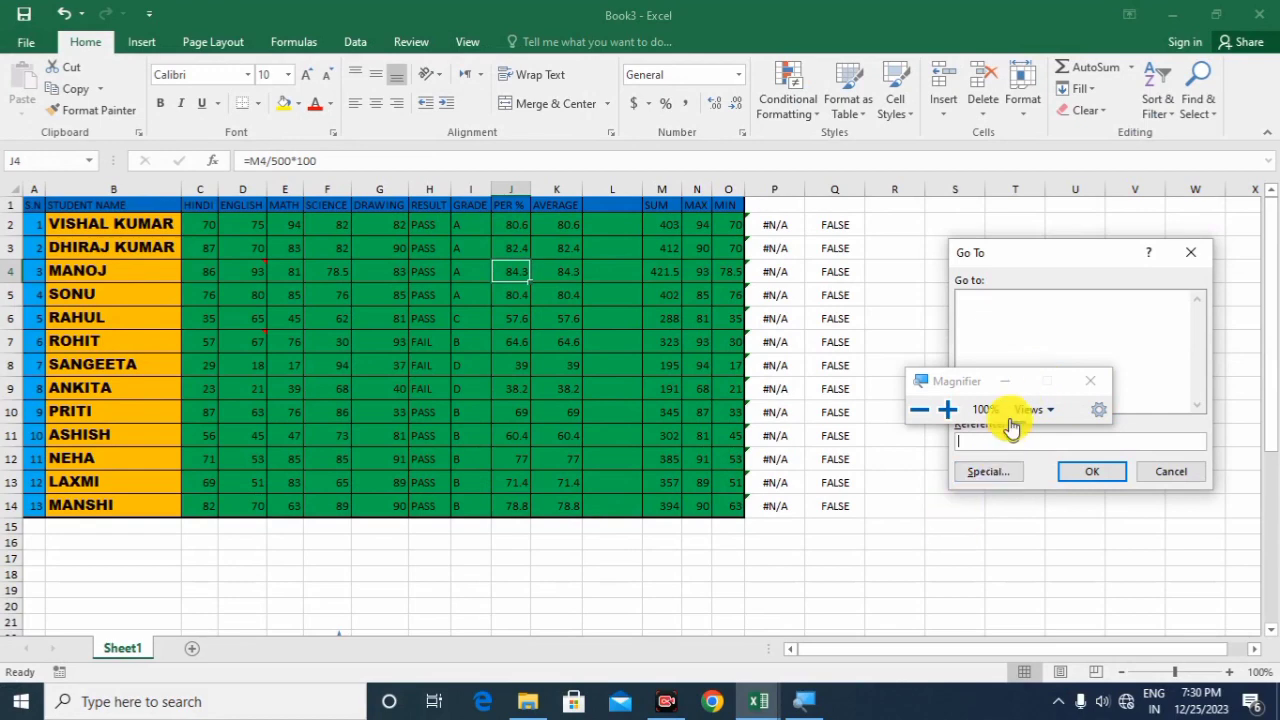
pyautogui.click(1085, 386)
pyautogui.click(1000, 476)
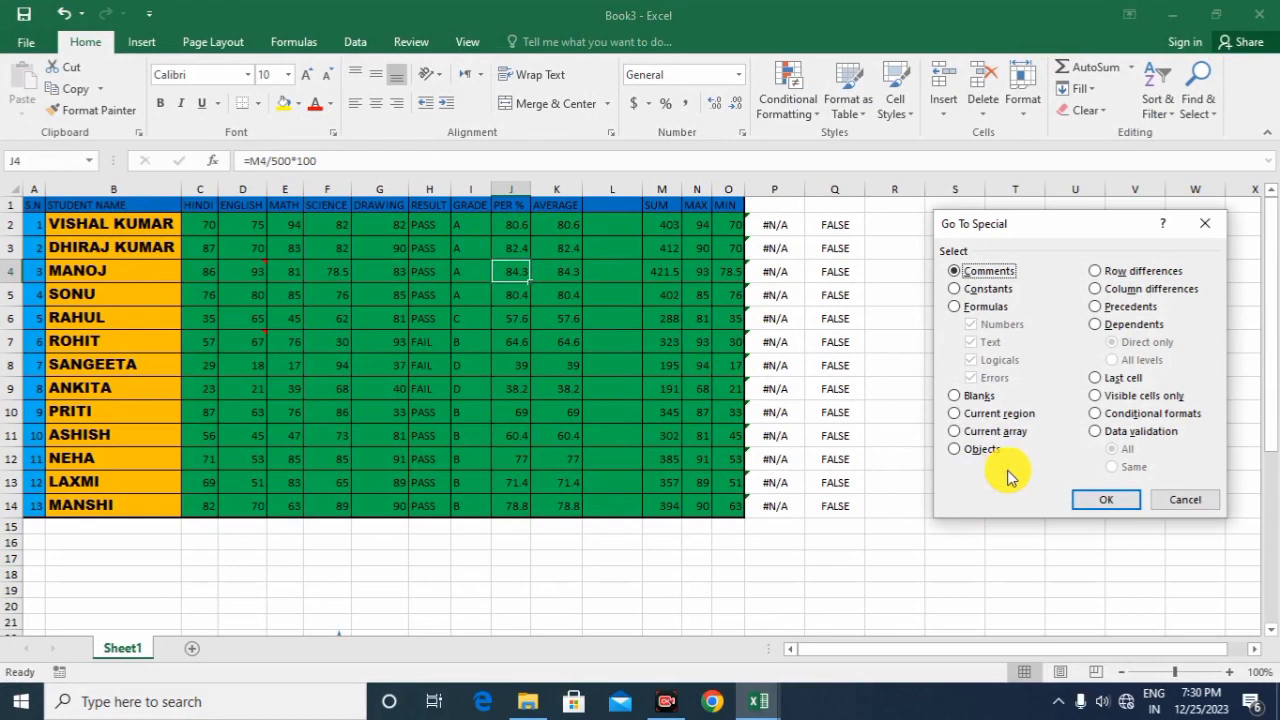
# - Select all cells on the sheet that contain comments using the Comments option of Go To Special
pyautogui.press('super+plus')
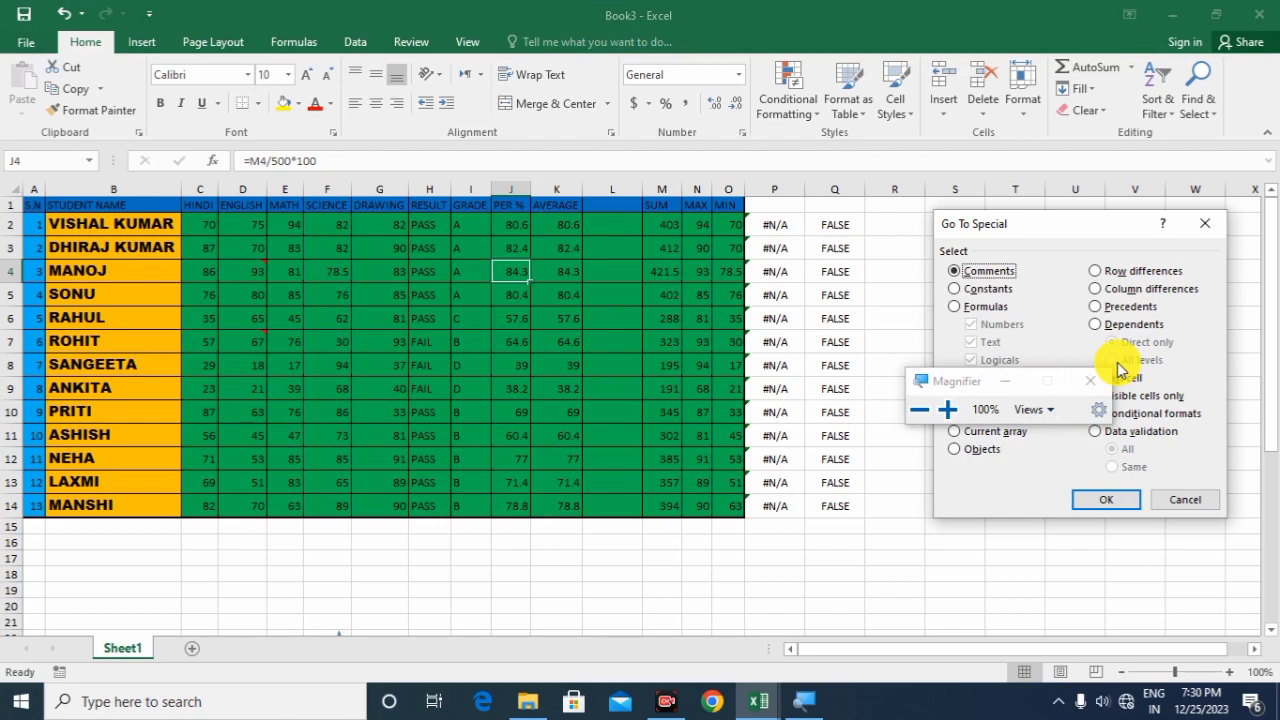
pyautogui.moveTo(974, 384); pyautogui.dragTo(856, 598)
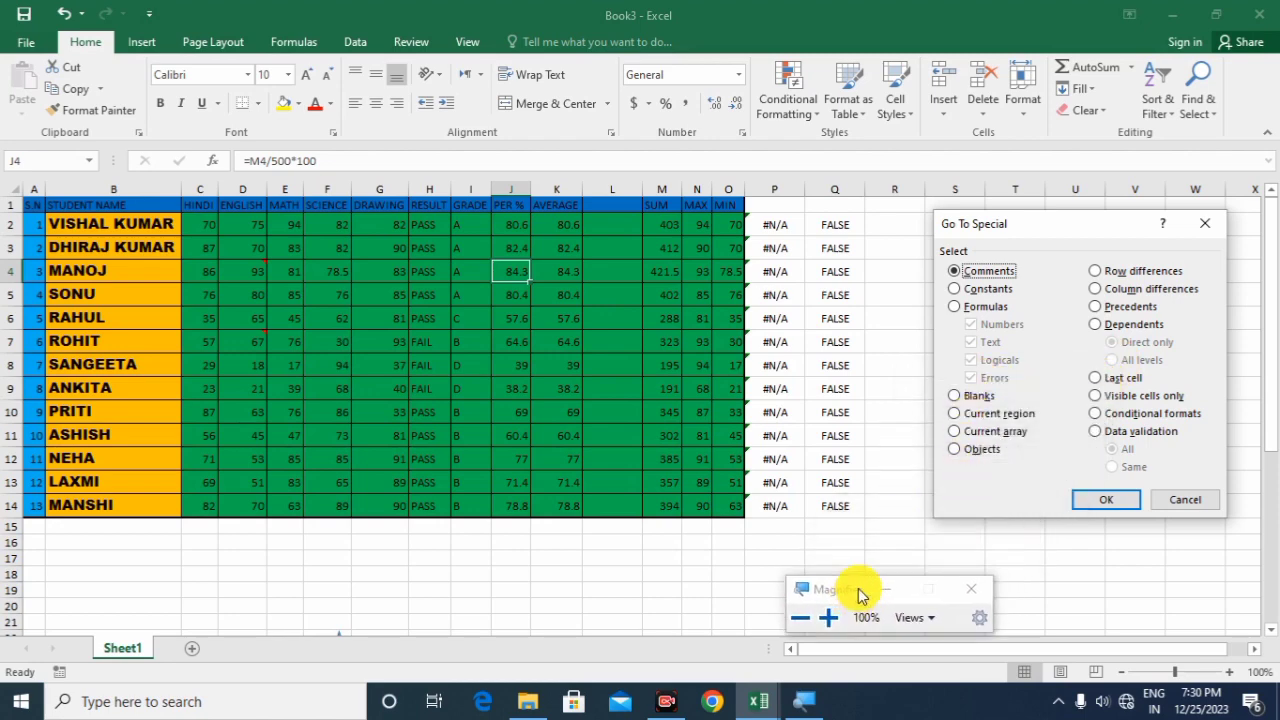
pyautogui.press('super+plus')
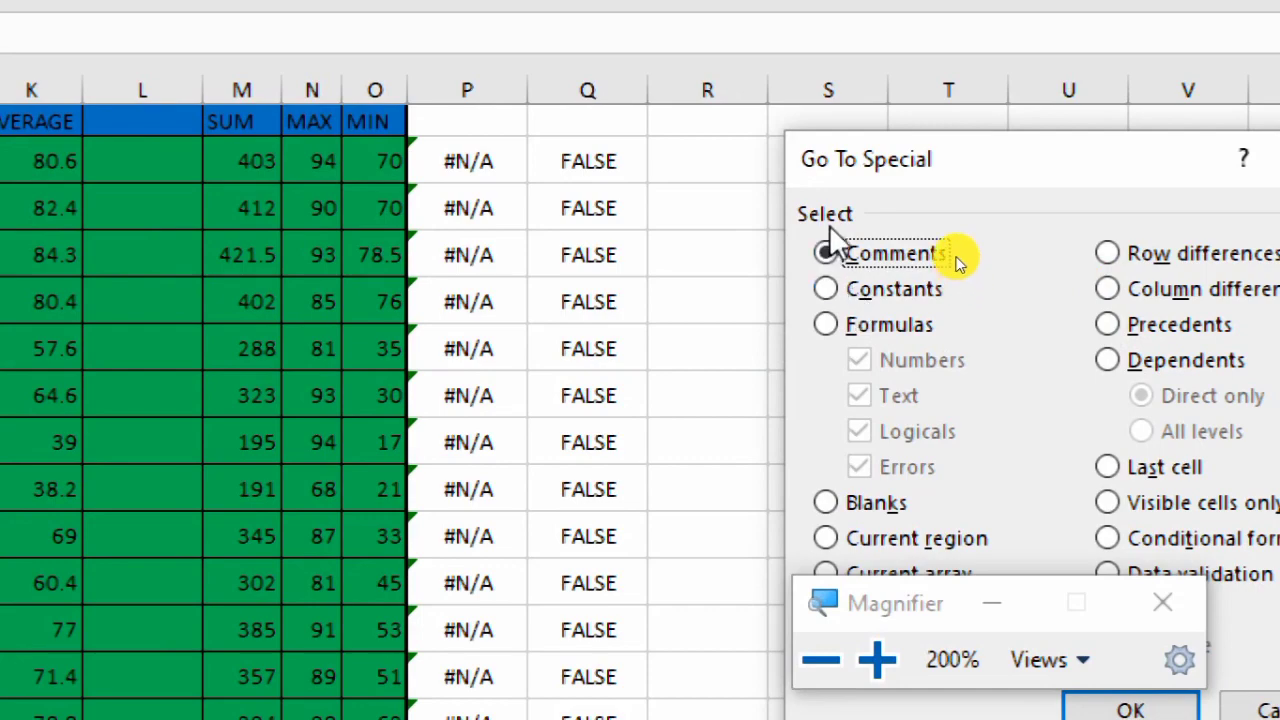
pyautogui.press('super+minus')
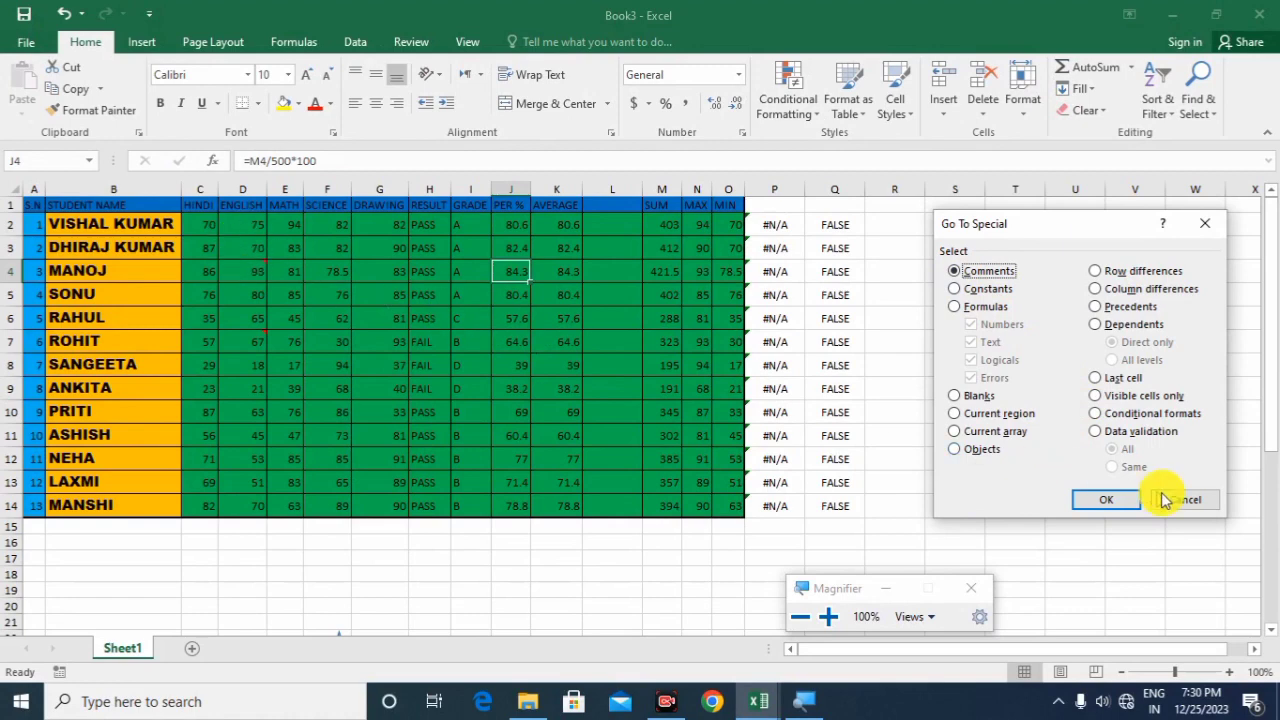
pyautogui.click(1107, 500)
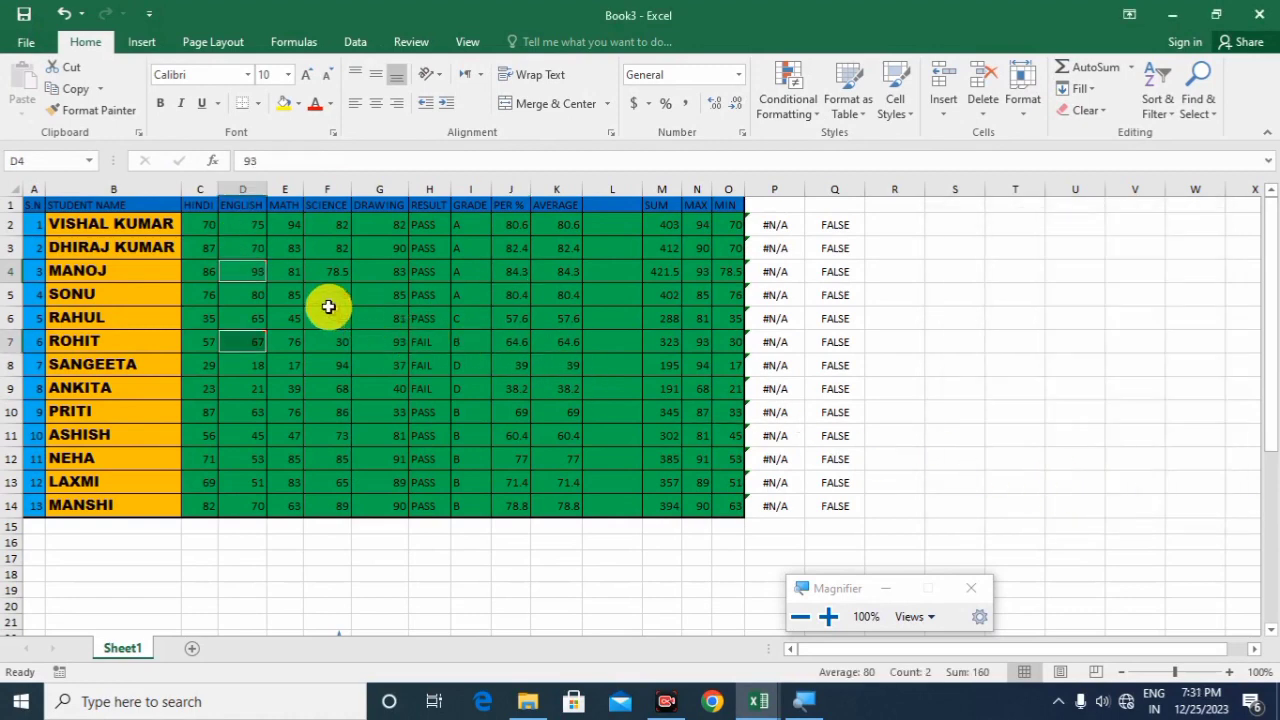
pyautogui.press('super+plus')
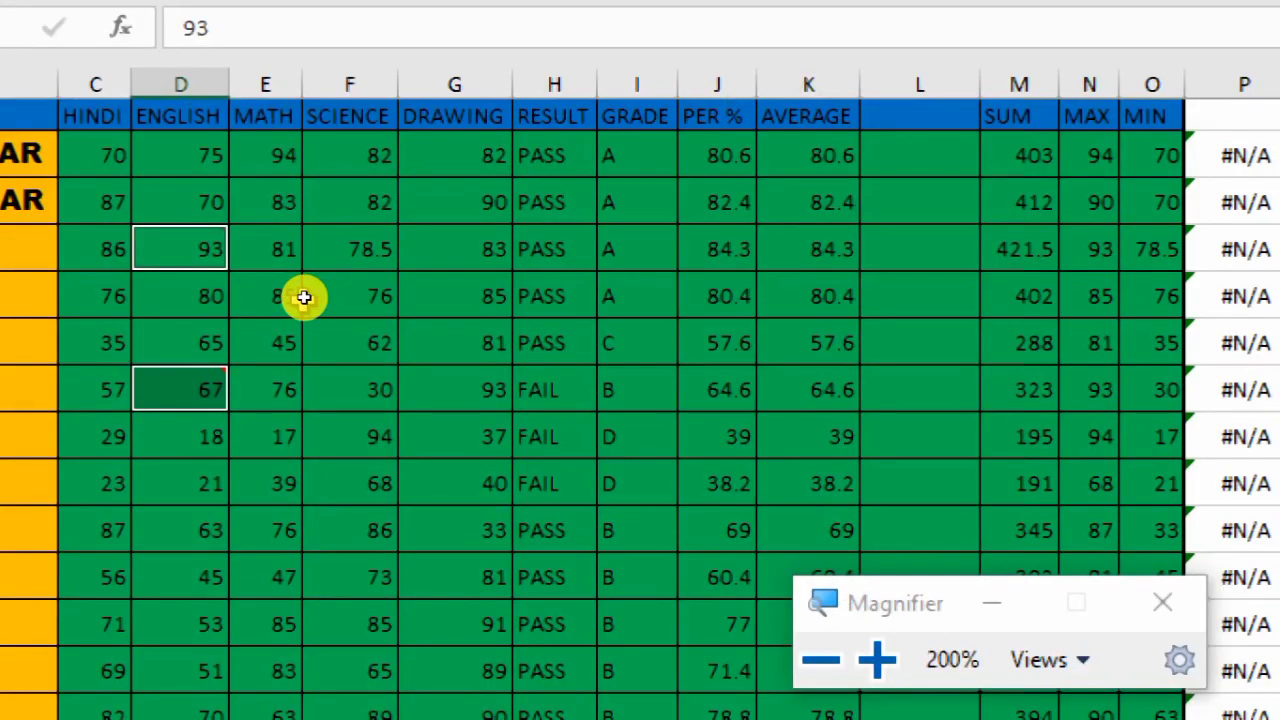
pyautogui.press('super+minus')
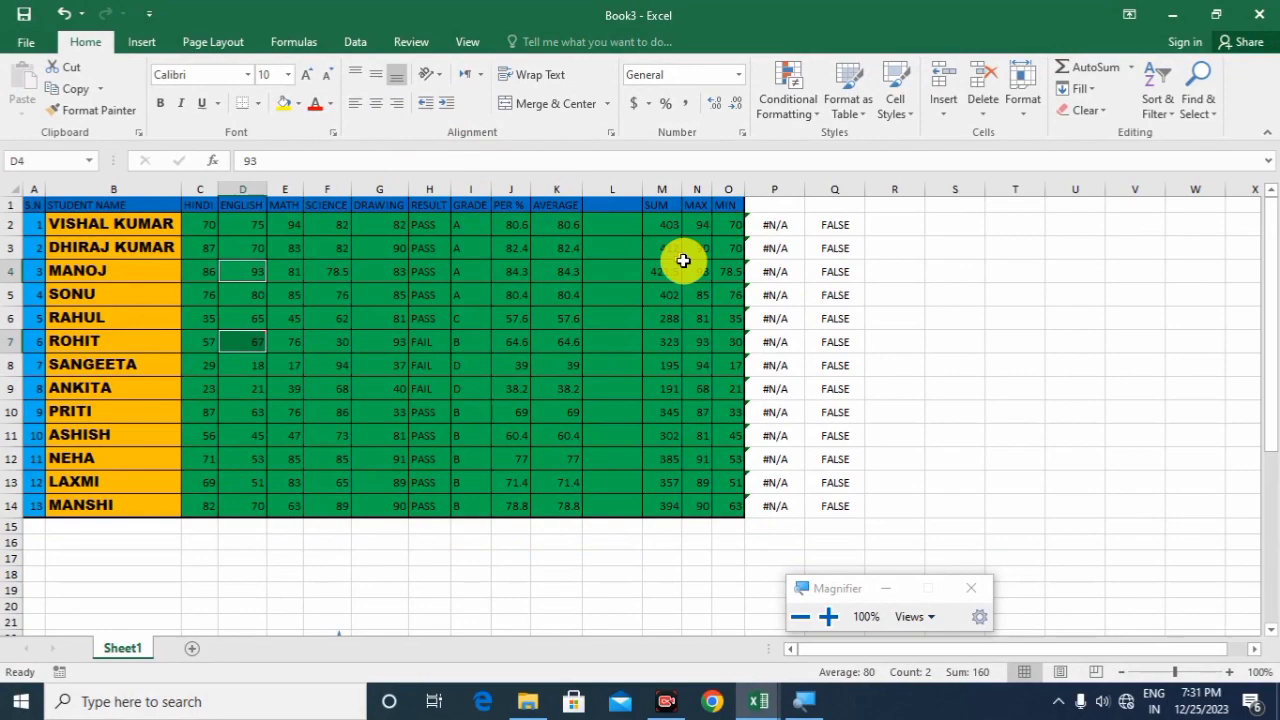
# - Select all cells containing constants using the Constants option of Go To Special, with all four value types included
pyautogui.click(845, 274)
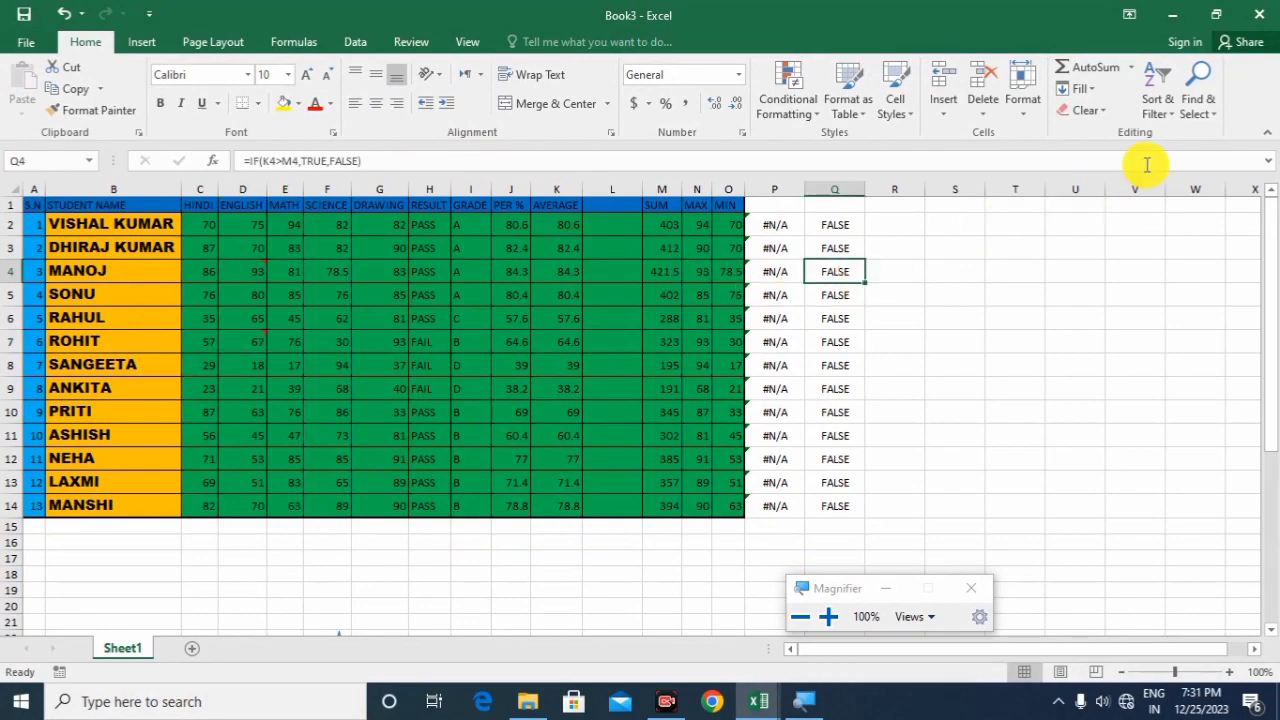
pyautogui.press('super+plus')
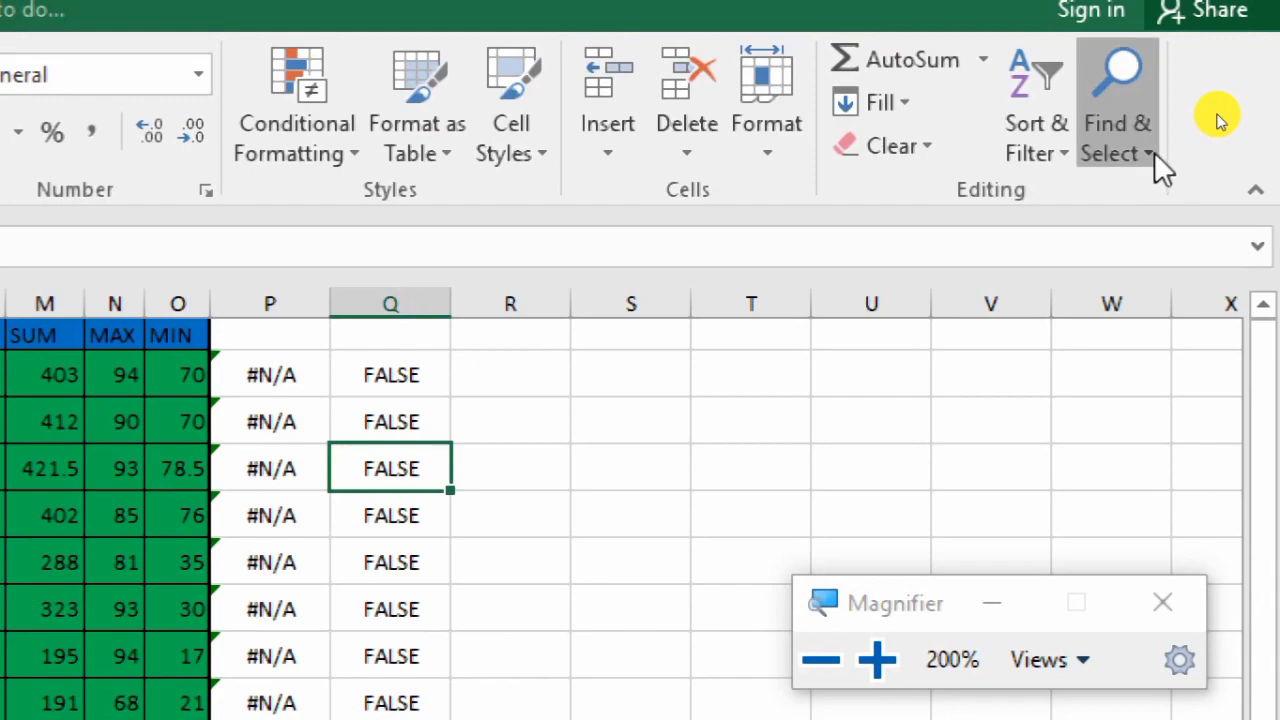
pyautogui.click(1154, 152)
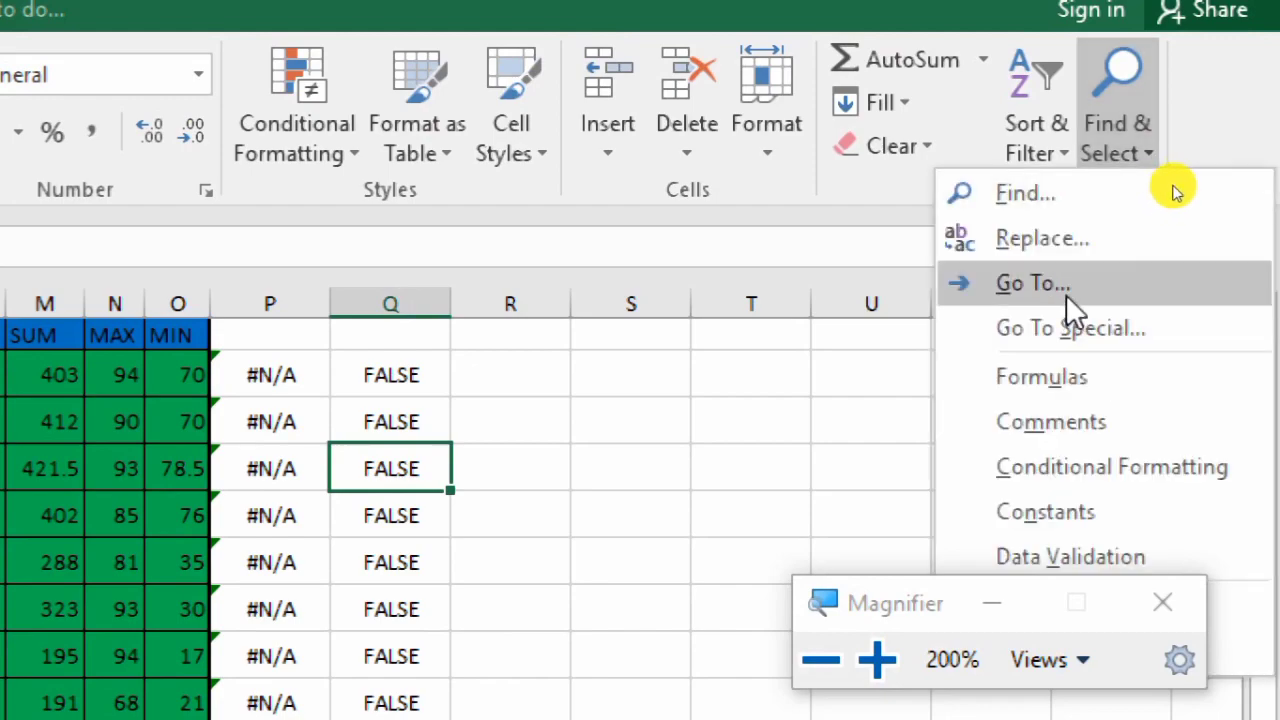
pyautogui.press('super+minus')
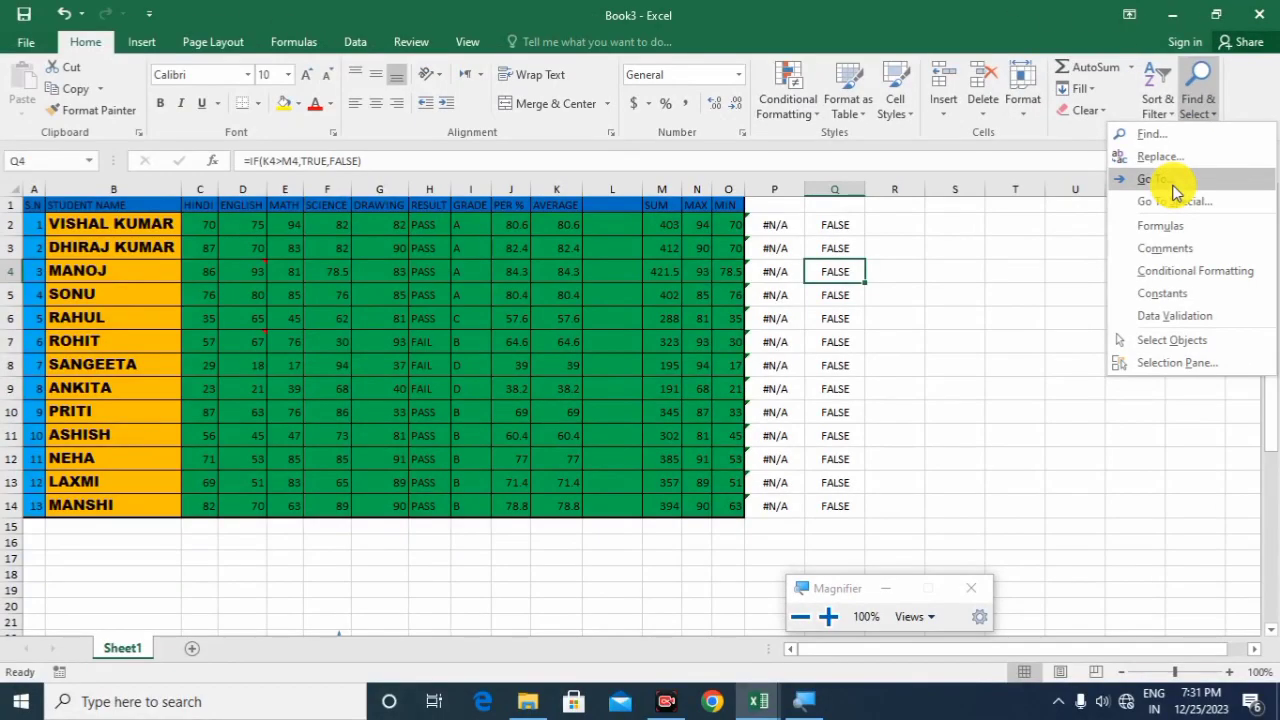
pyautogui.click(1174, 186)
pyautogui.click(1010, 471)
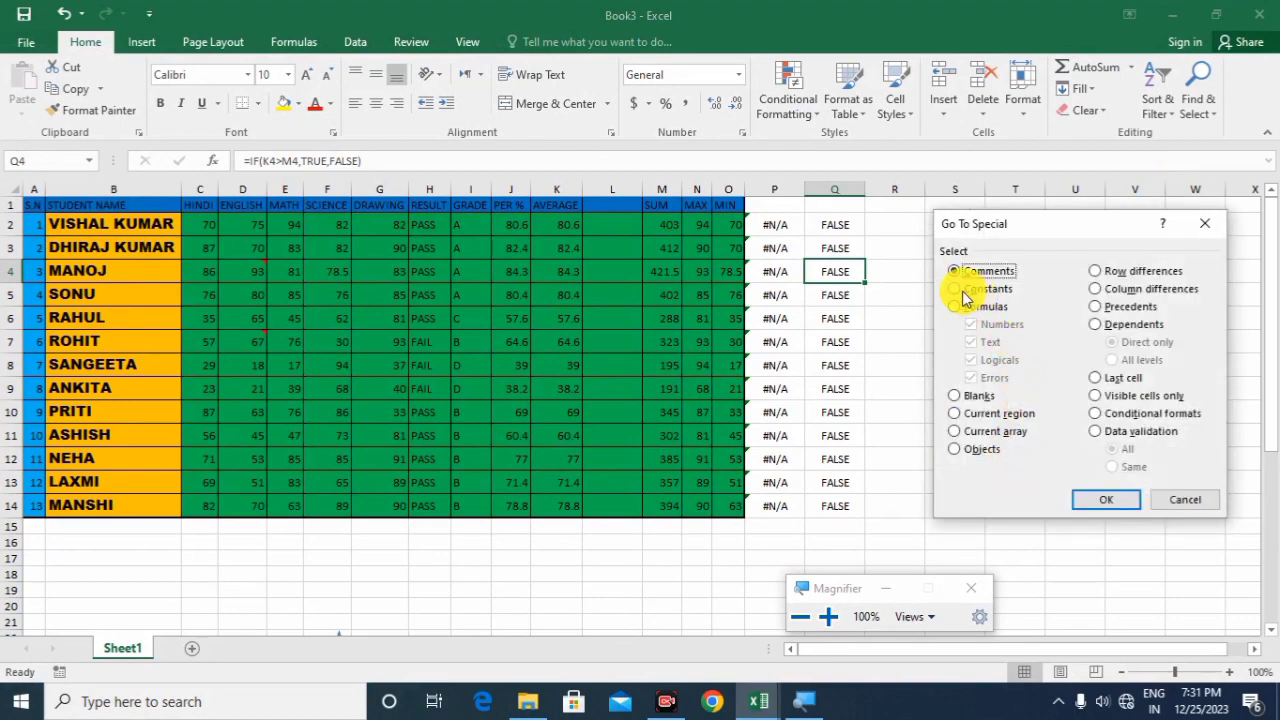
pyautogui.click(955, 289)
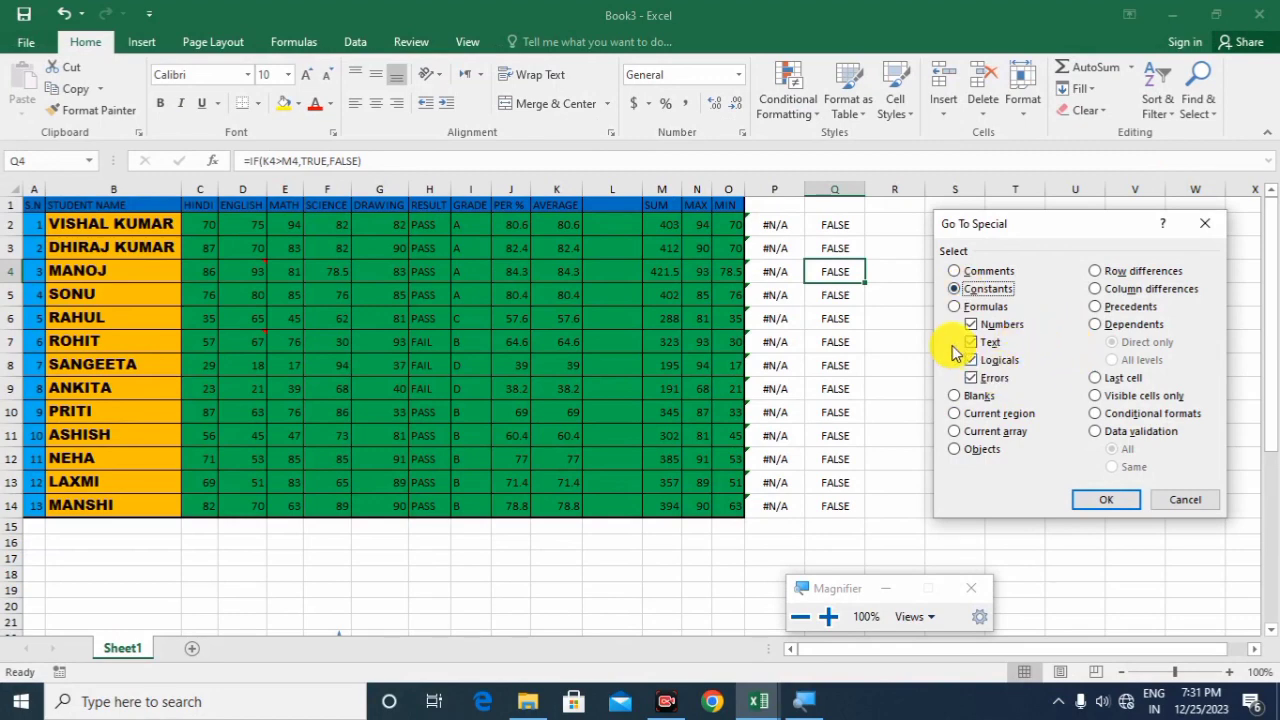
pyautogui.click(1110, 503)
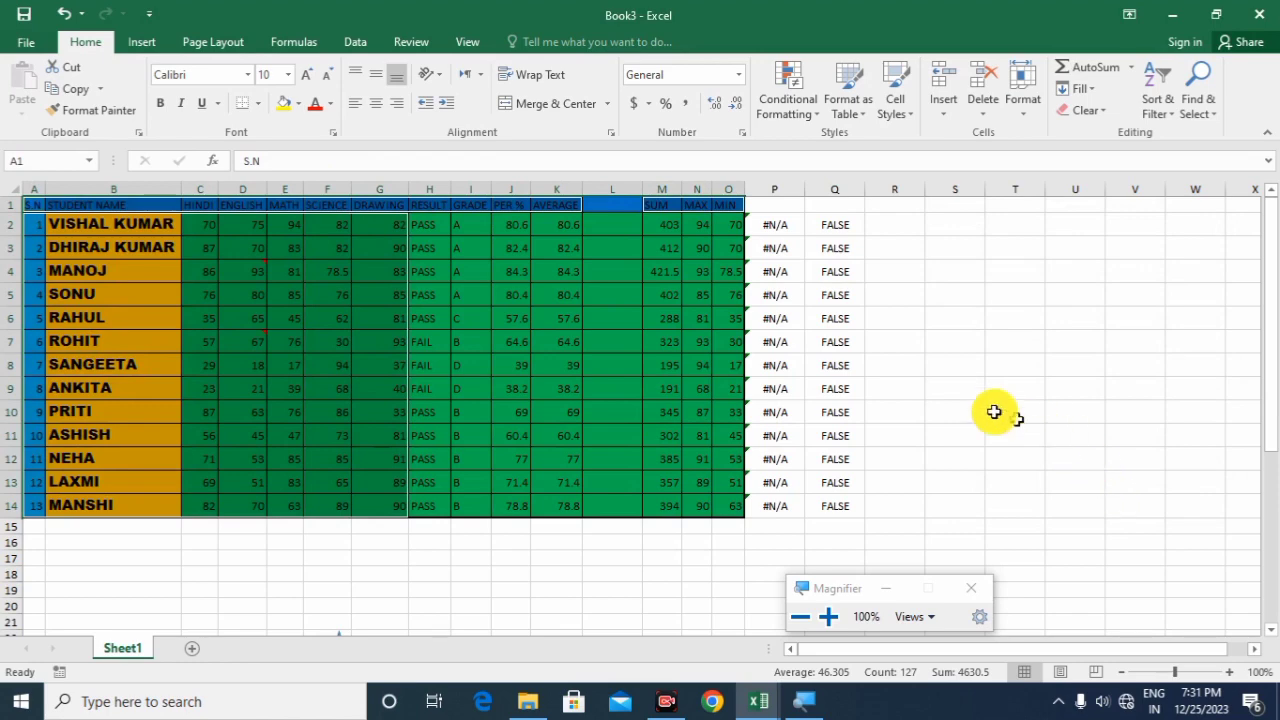
# - Clear the selection by moving to cell S9, then reopen Go To Special through Go To and choose the Formulas option
pyautogui.click(958, 392)
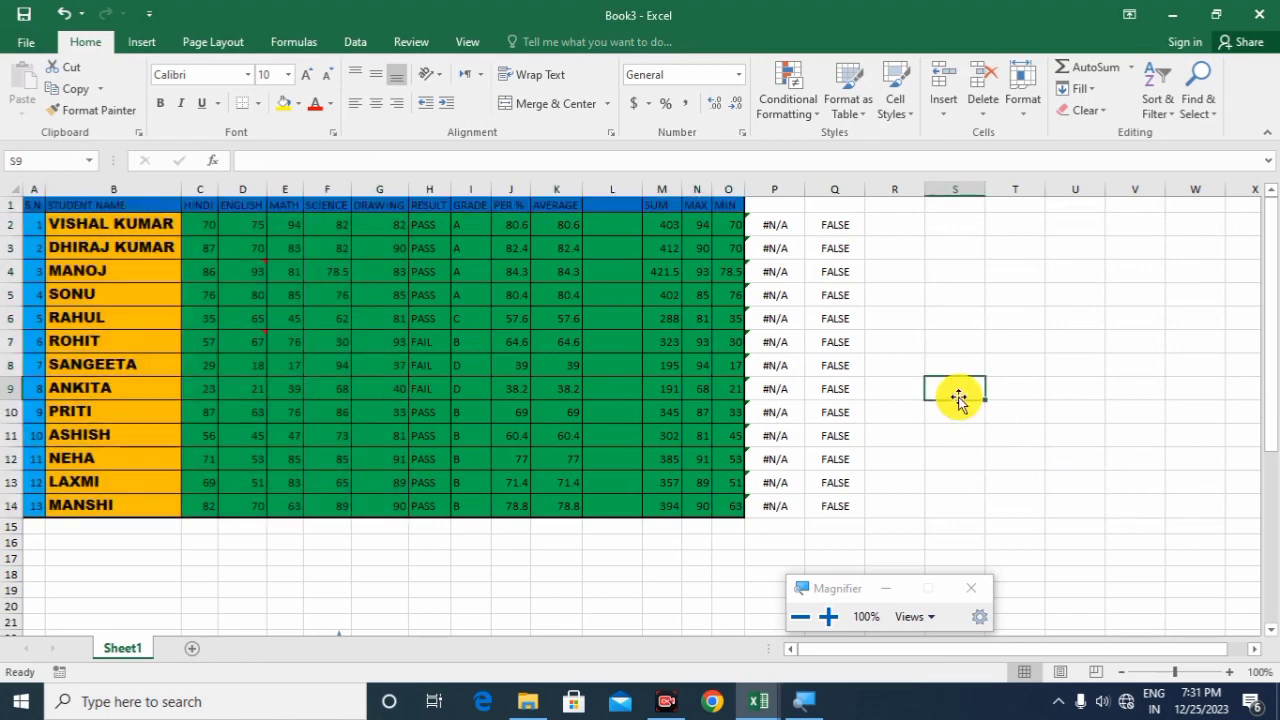
pyautogui.click(1200, 110)
pyautogui.click(1178, 188)
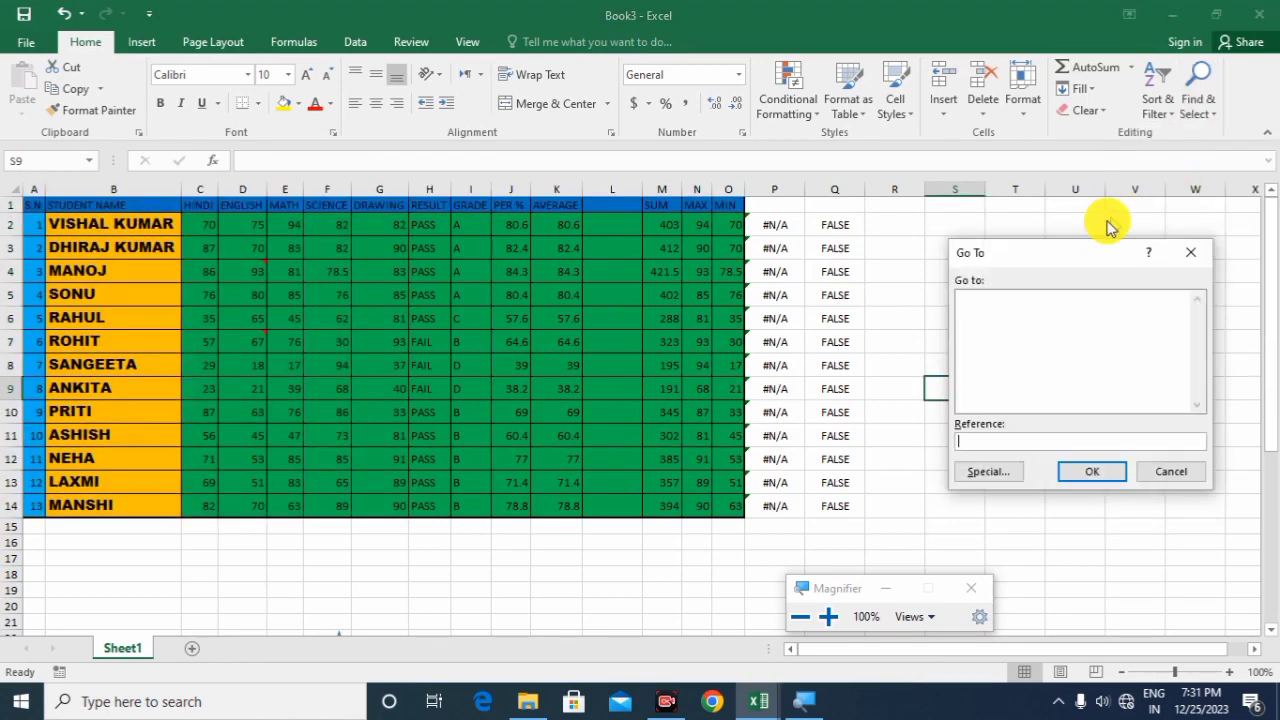
pyautogui.click(986, 474)
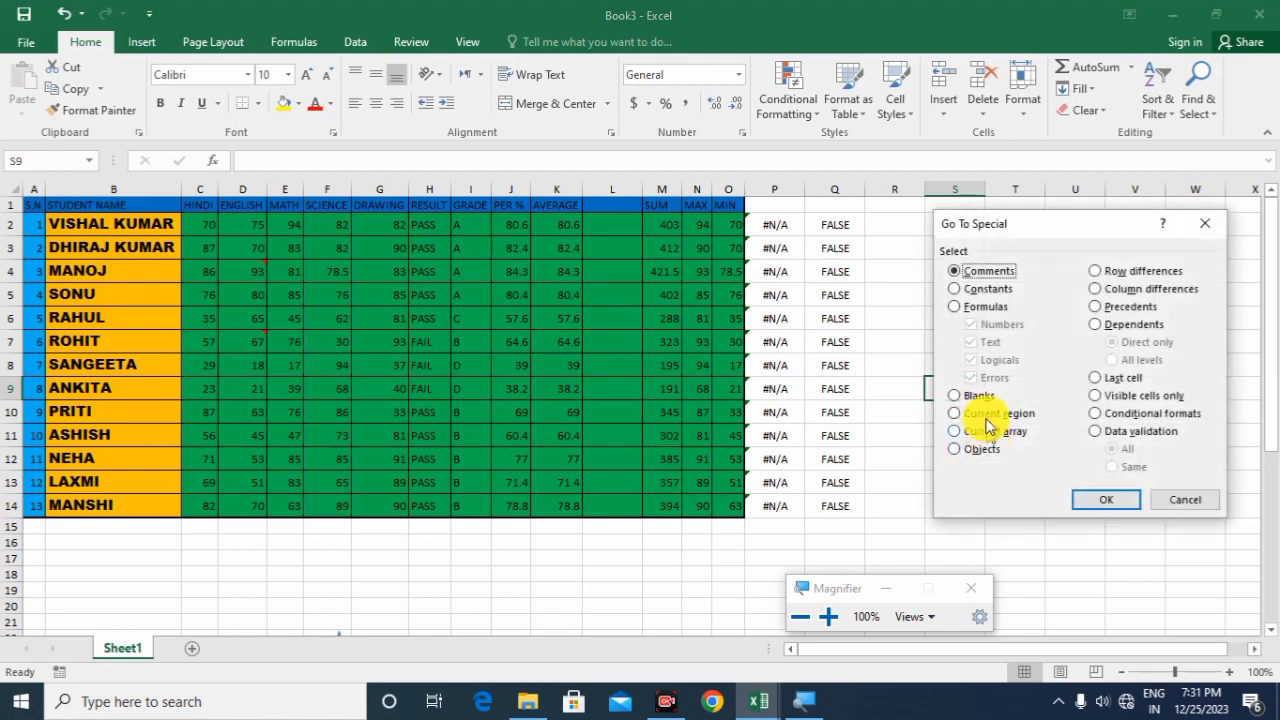
pyautogui.click(979, 309)
pyautogui.click(968, 325)
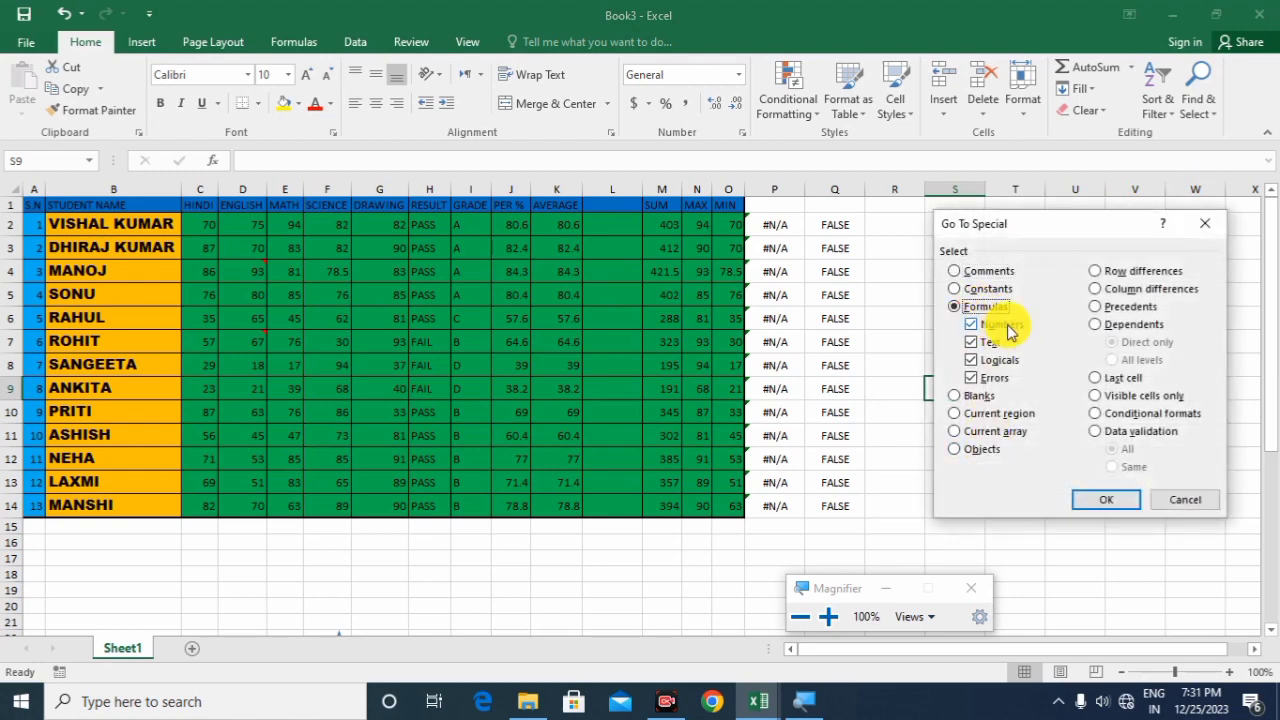
# - Exclude Errors, Logicals and Text so only Numbers remains, and select the formula cells that return numbers
pyautogui.press('super+plus')
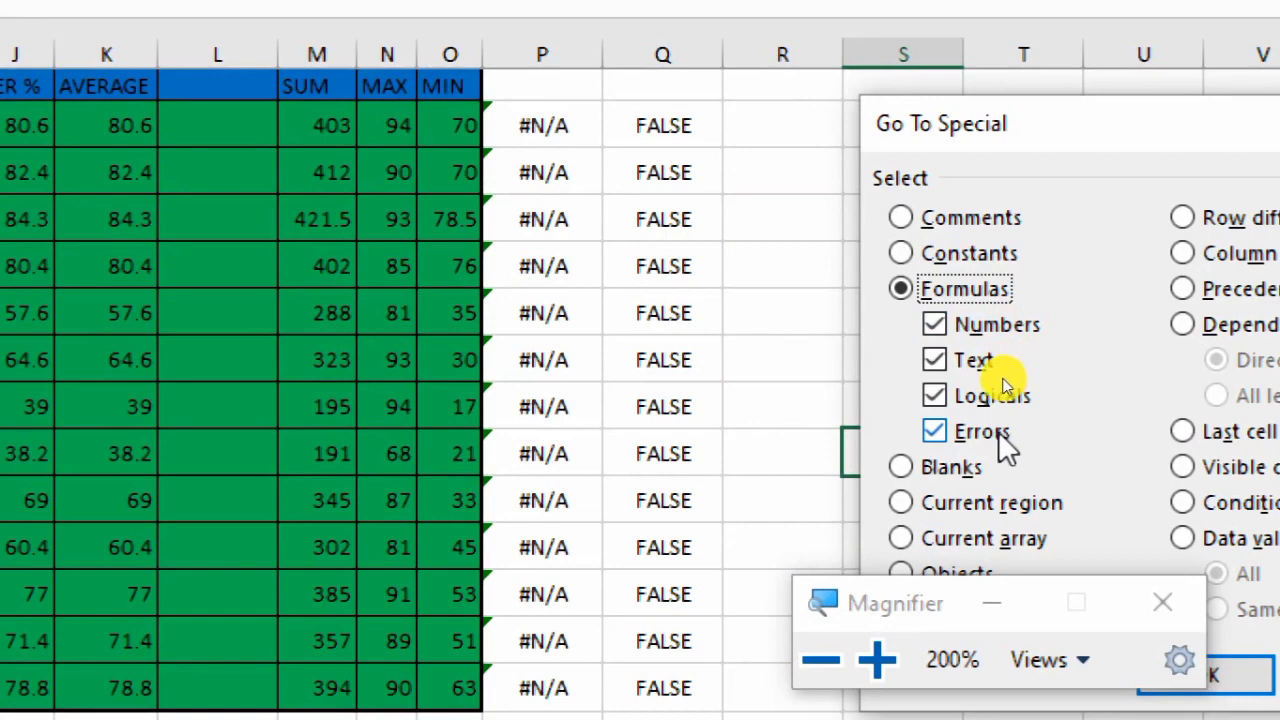
pyautogui.click(931, 433)
pyautogui.click(933, 396)
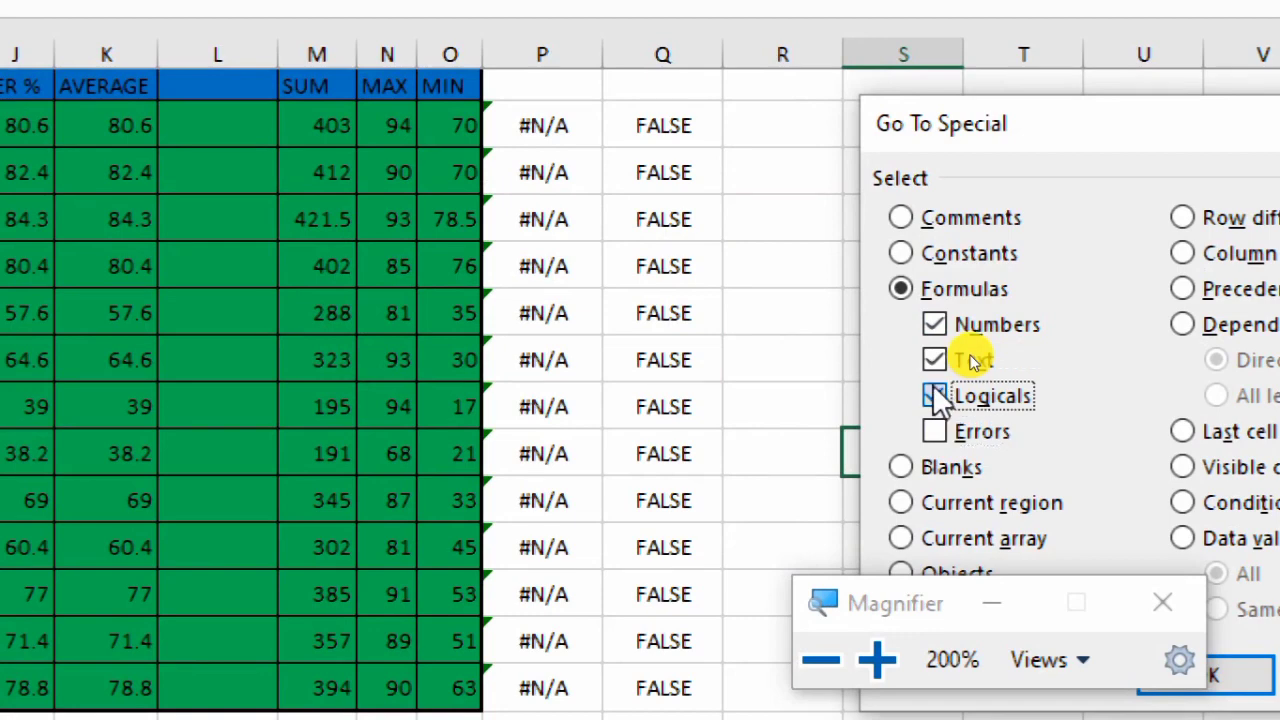
pyautogui.click(934, 360)
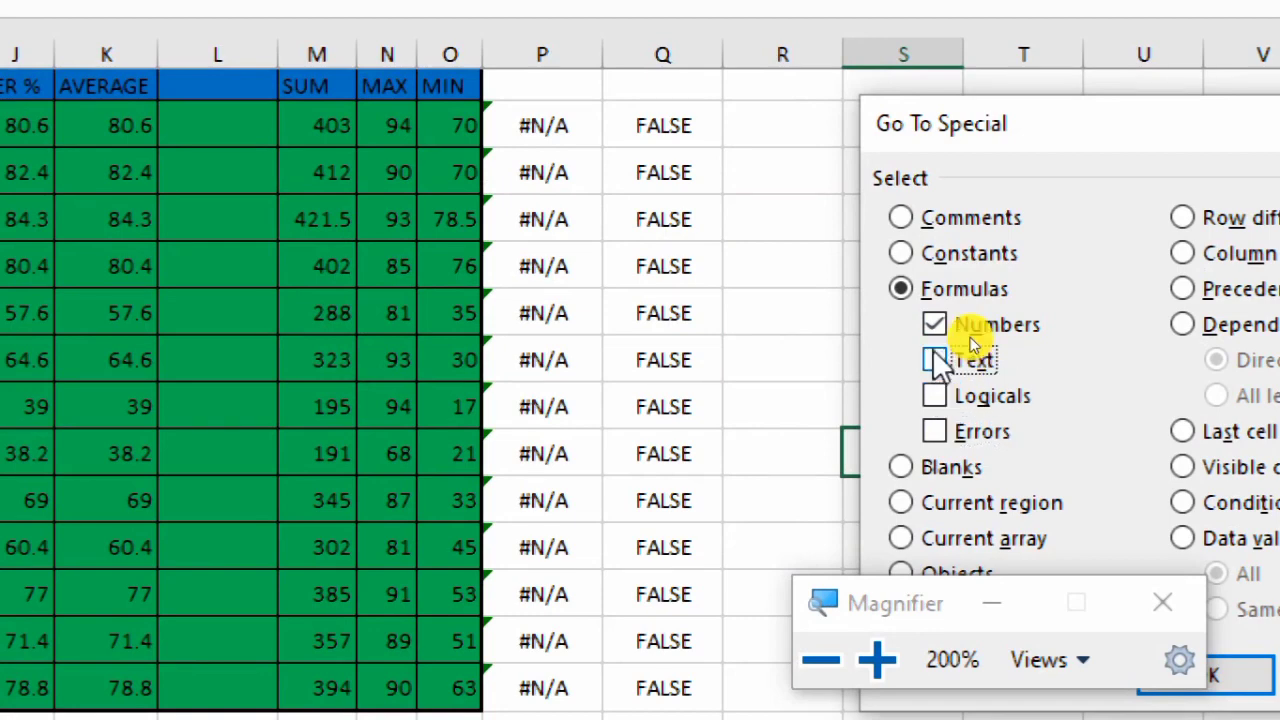
pyautogui.press('super+minus')
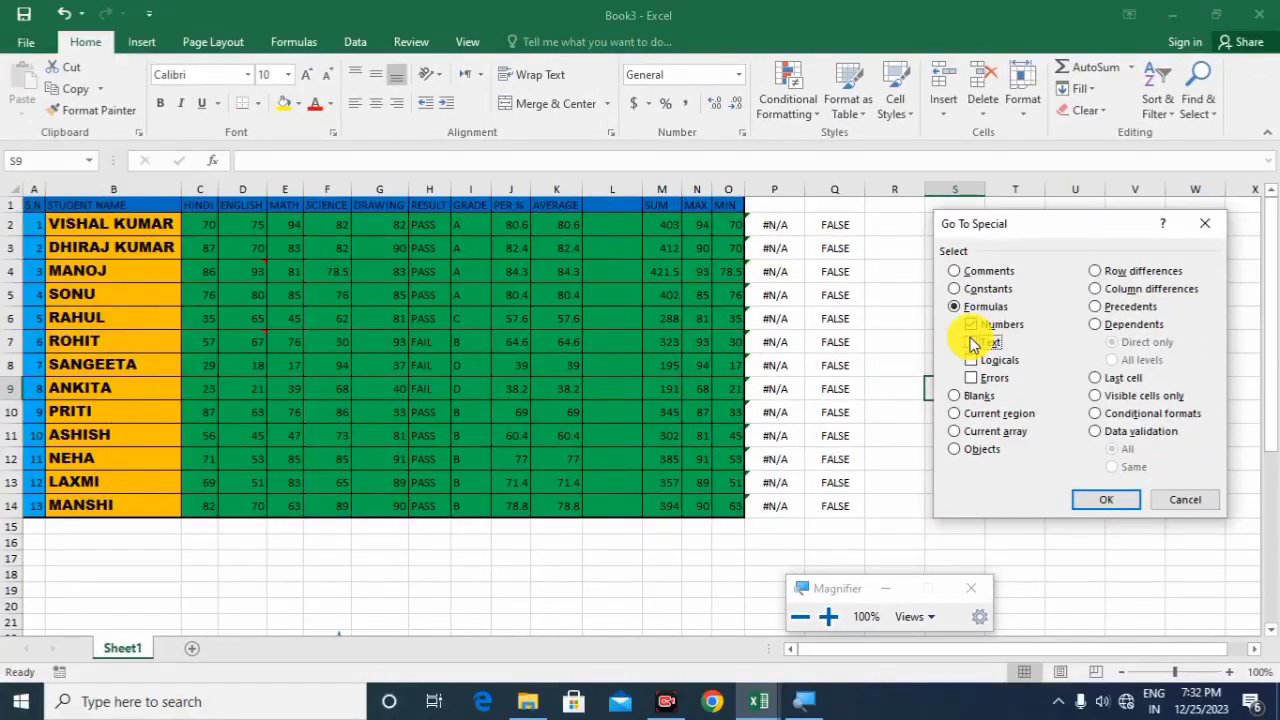
pyautogui.click(1102, 503)
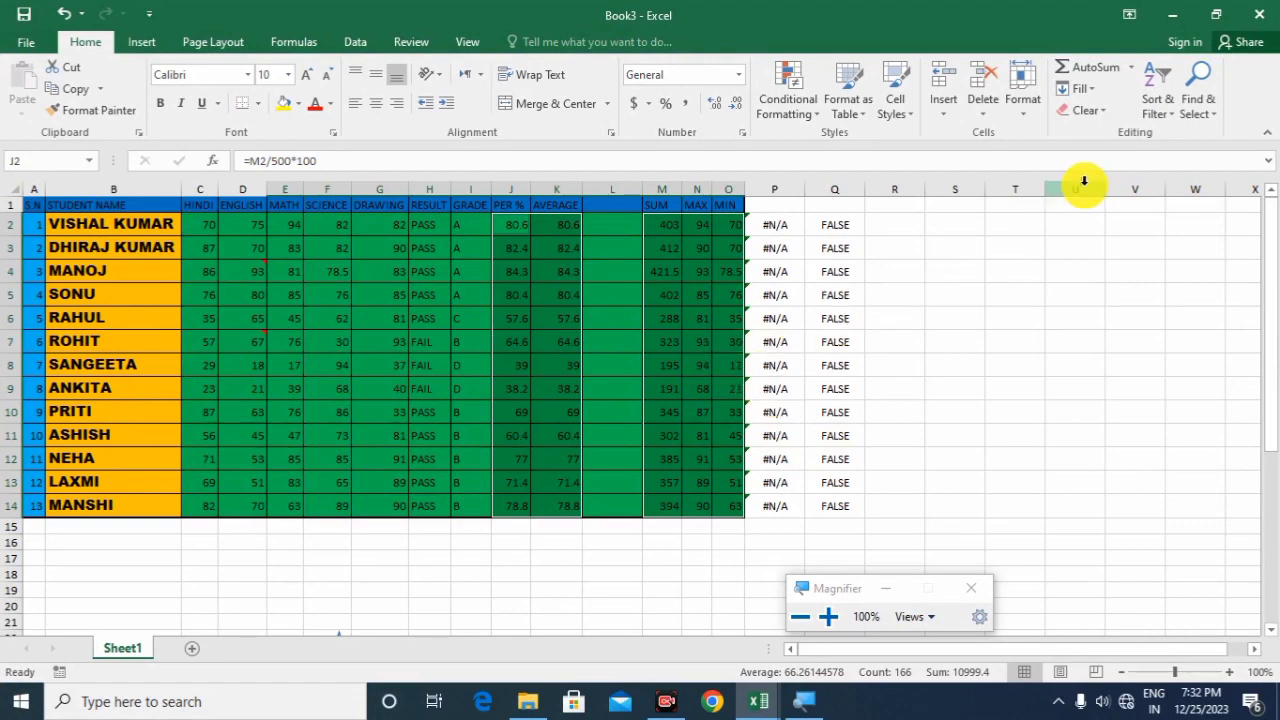
# - Try to select formula cells returning text through Go To Special, with only Text included, while the number formulas are still selected
pyautogui.press('super+plus')
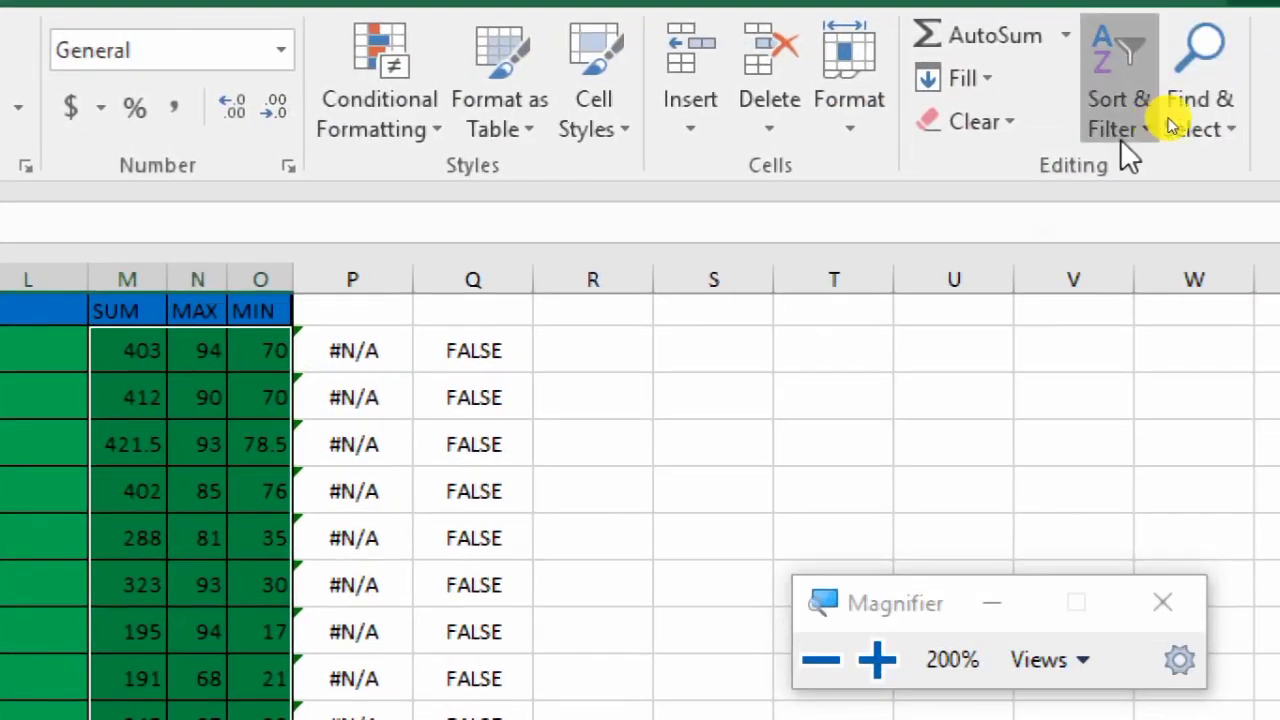
pyautogui.click(1120, 138)
pyautogui.click(1185, 132)
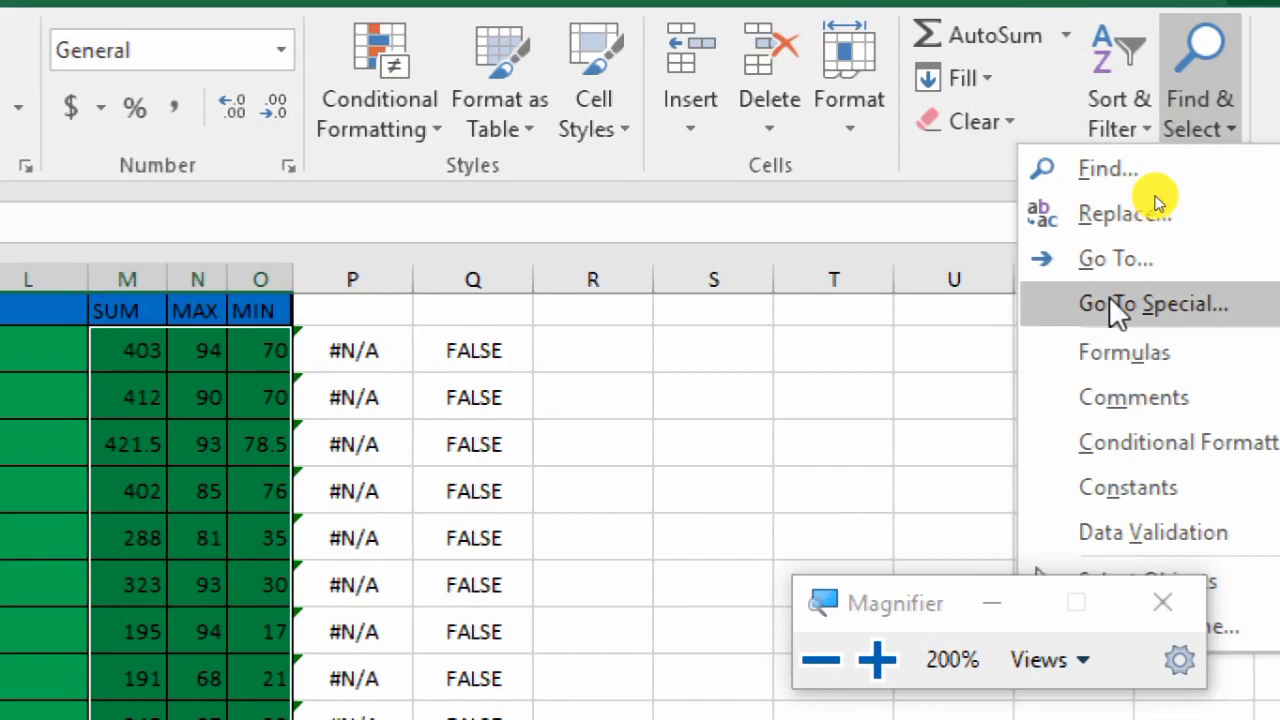
pyautogui.click(1118, 268)
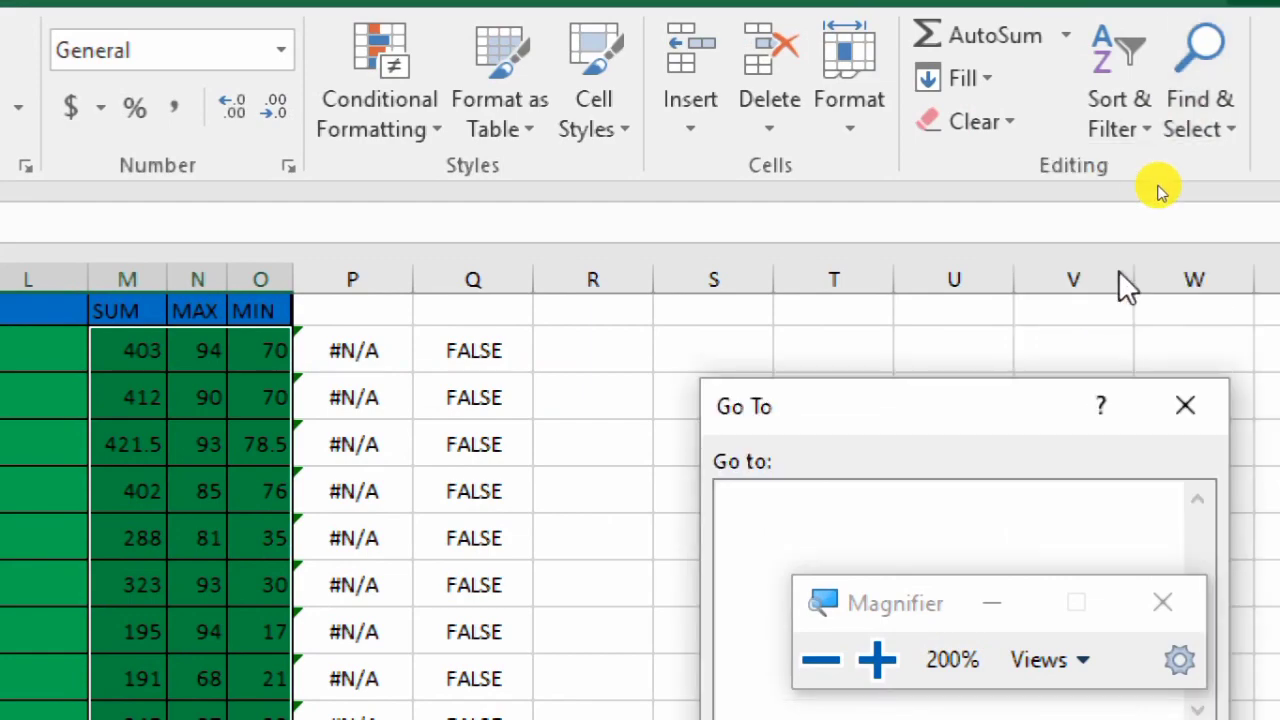
pyautogui.press('super+minus')
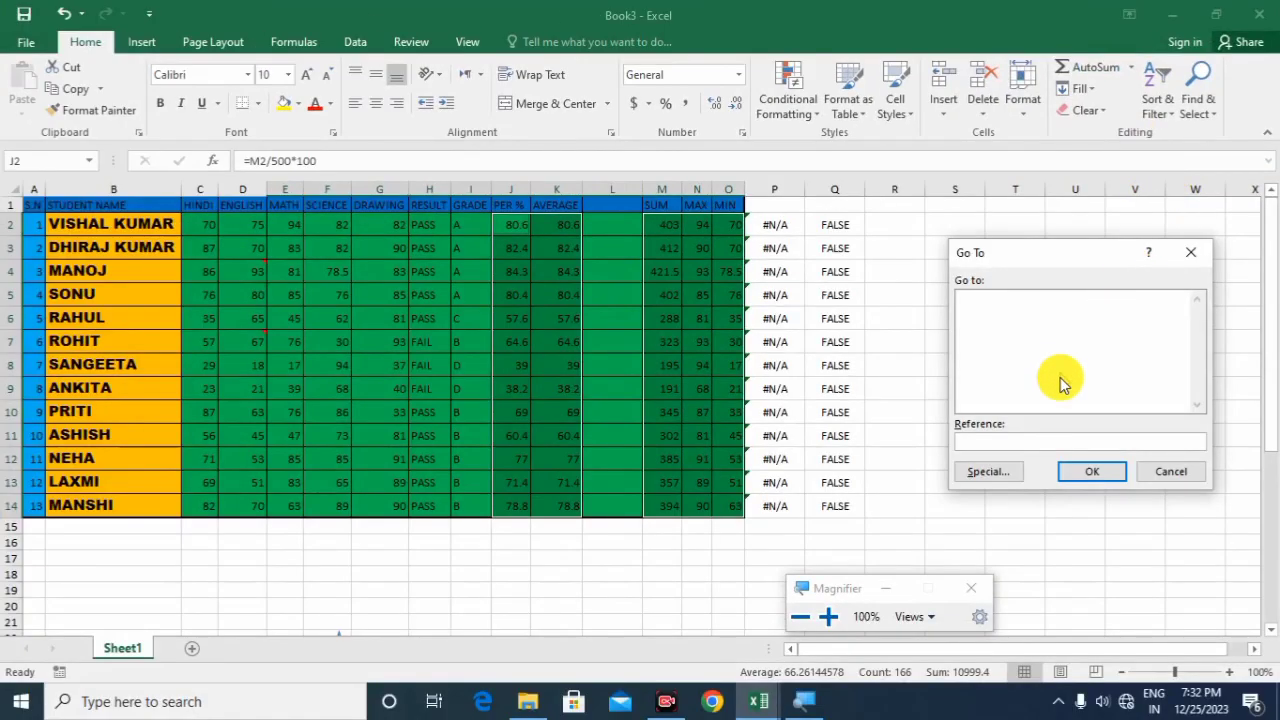
pyautogui.click(990, 471)
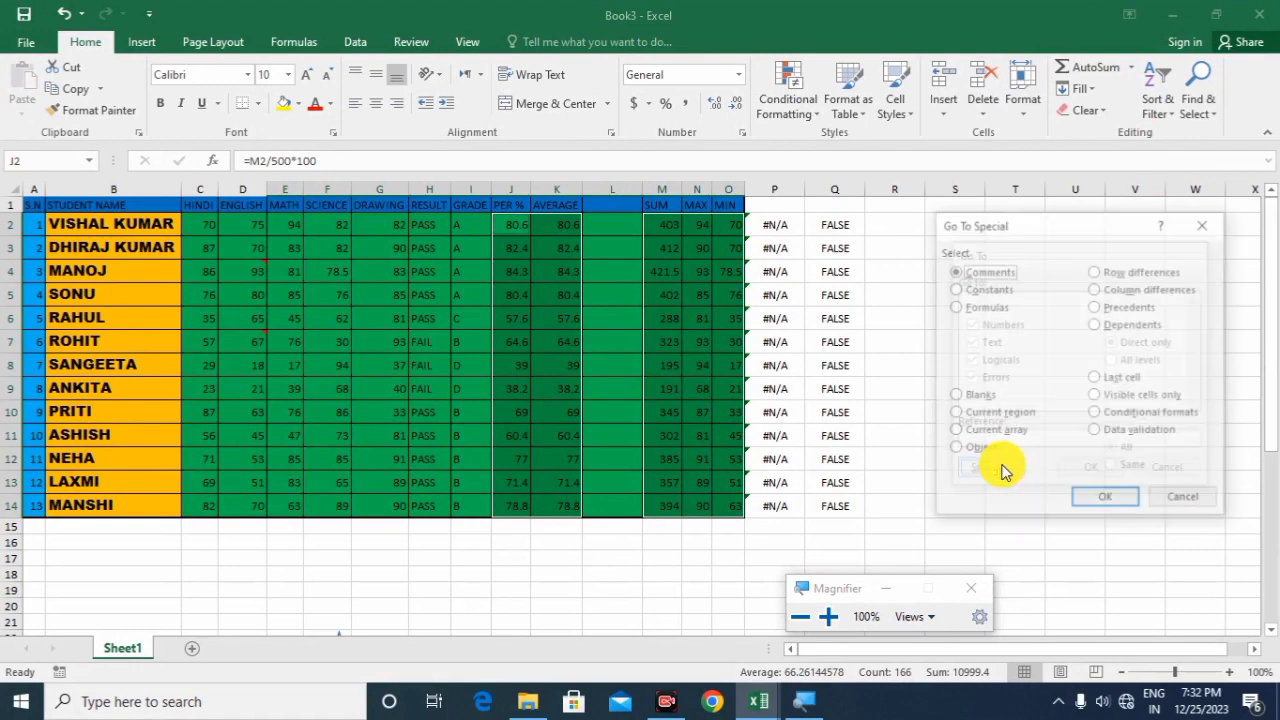
pyautogui.click(976, 308)
pyautogui.click(989, 333)
pyautogui.click(980, 360)
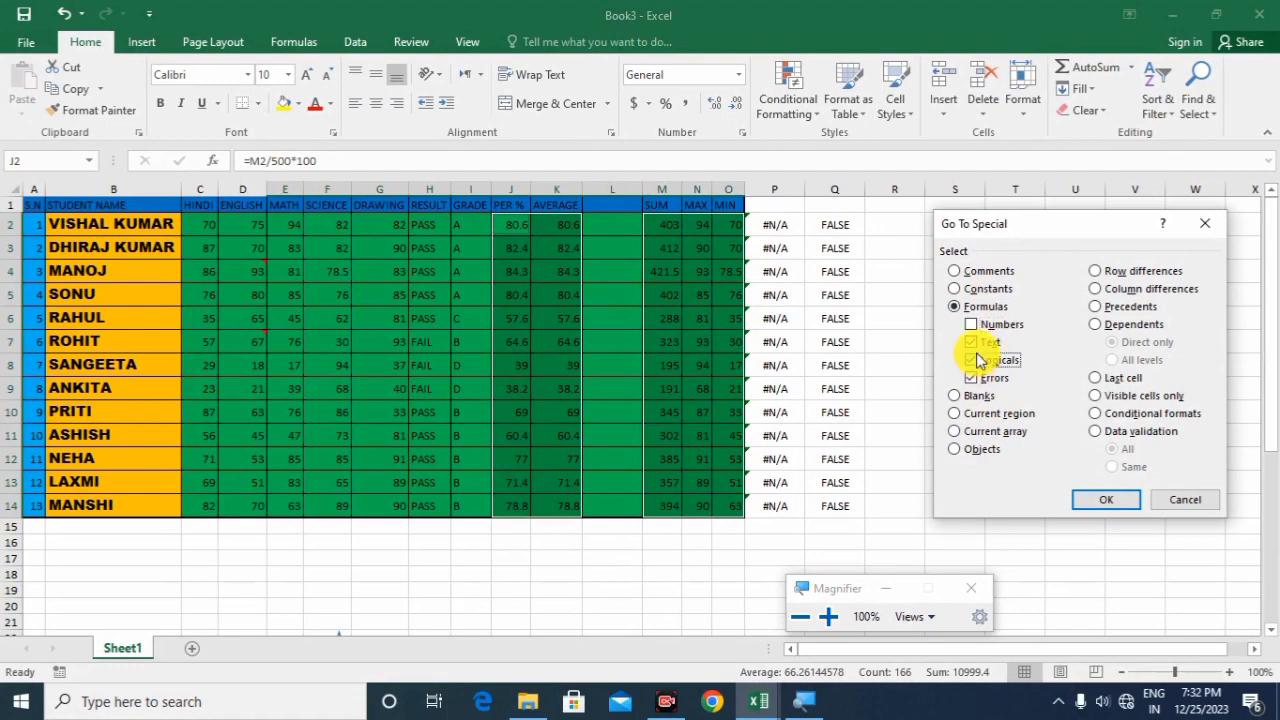
pyautogui.click(976, 378)
pyautogui.click(1092, 506)
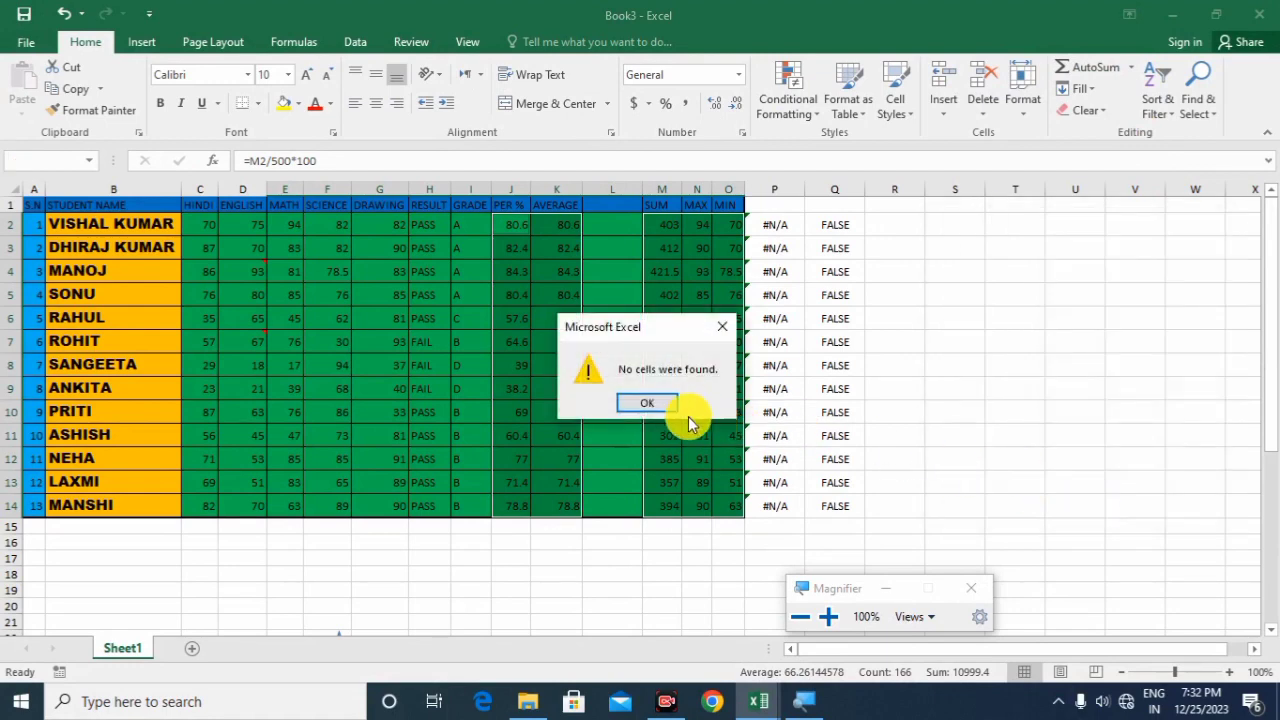
pyautogui.click(660, 412)
# - From the single cell H9, select all formula cells returning text using Go To Special's Formulas option with only Text included
pyautogui.click(826, 360)
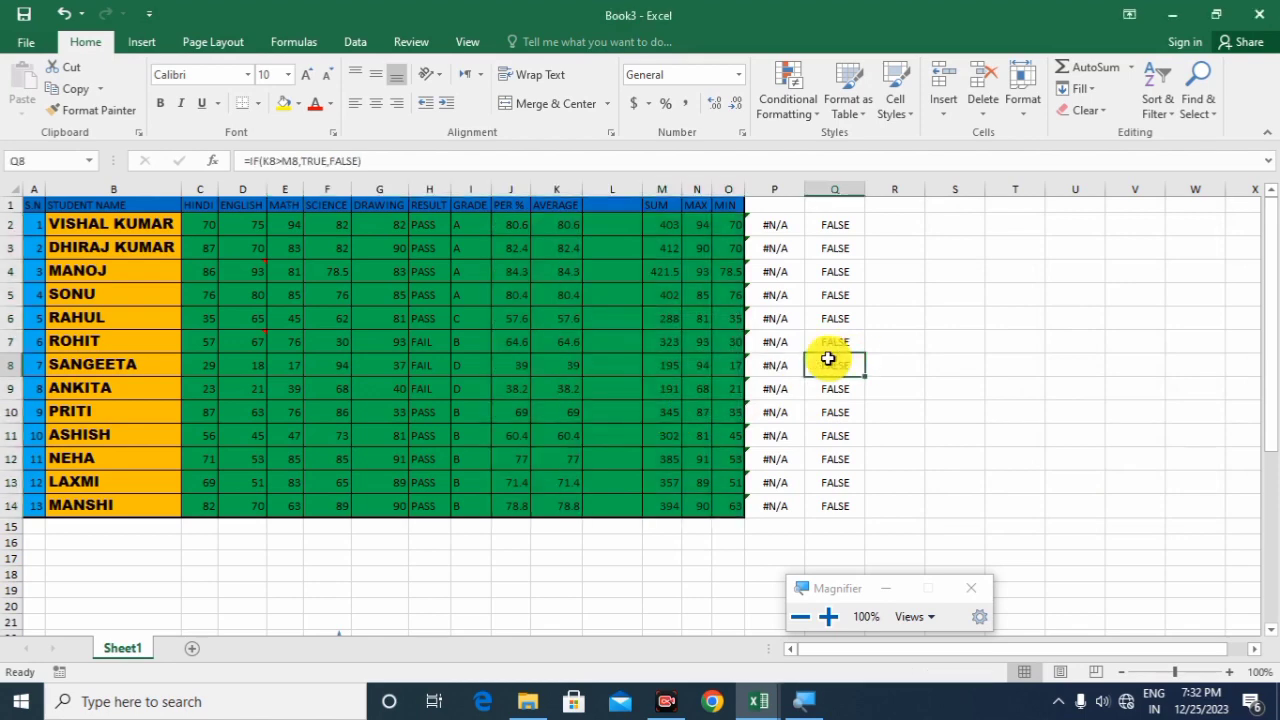
pyautogui.click(447, 396)
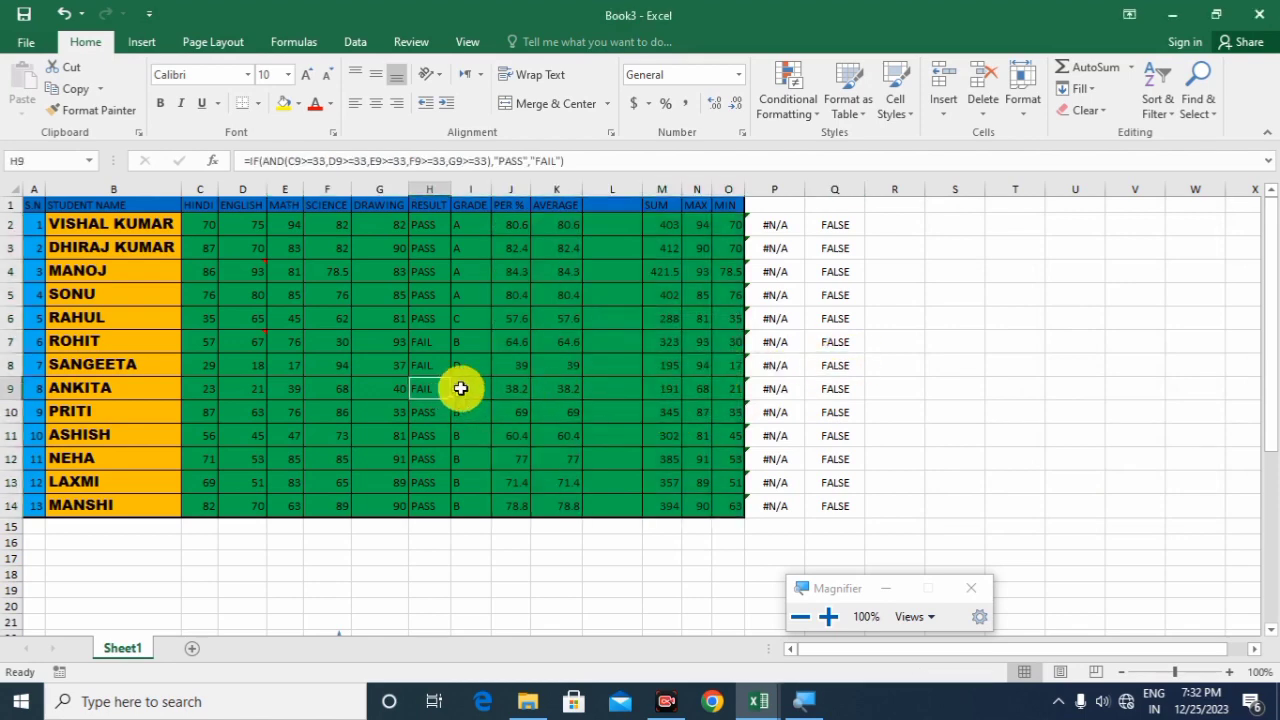
pyautogui.click(1183, 103)
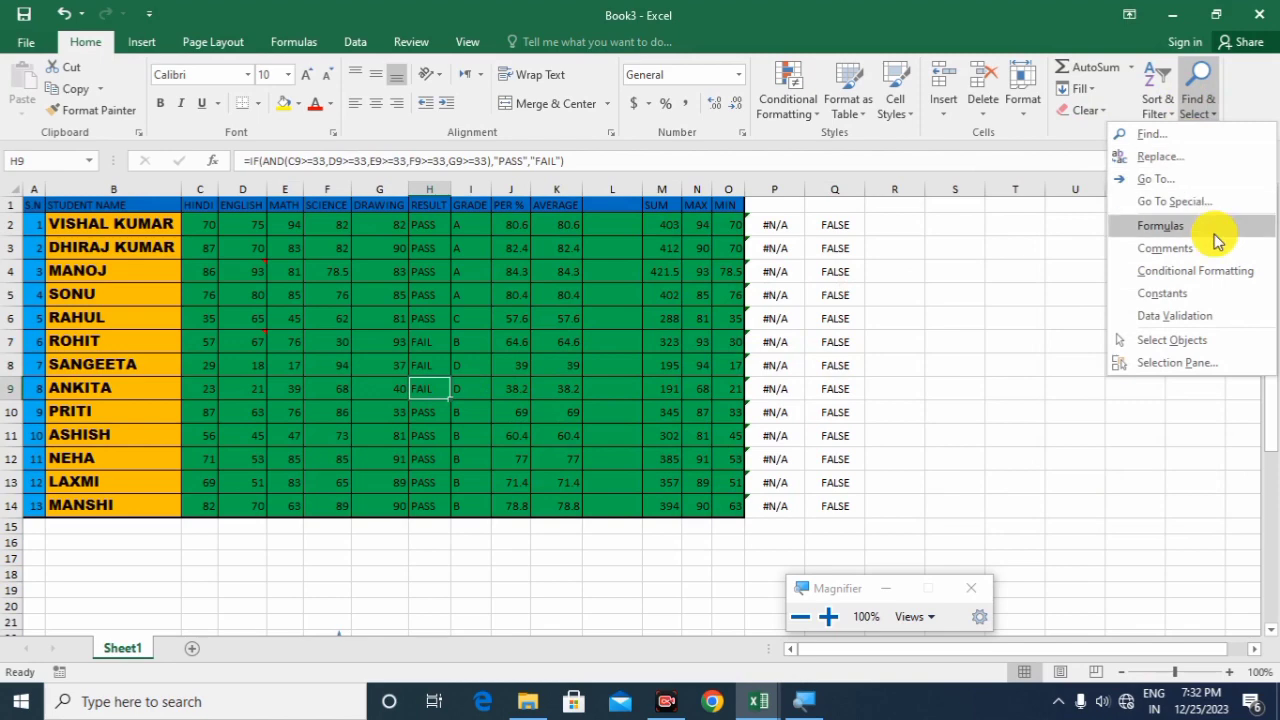
pyautogui.click(1200, 182)
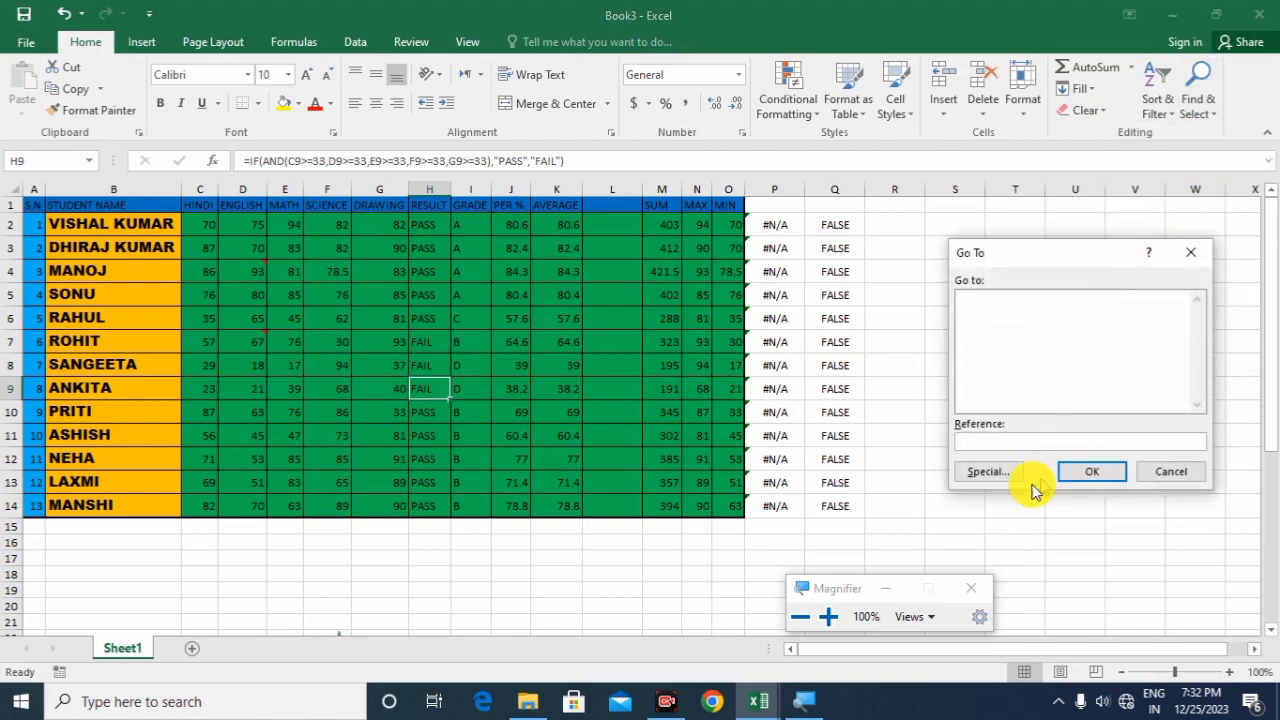
pyautogui.click(978, 475)
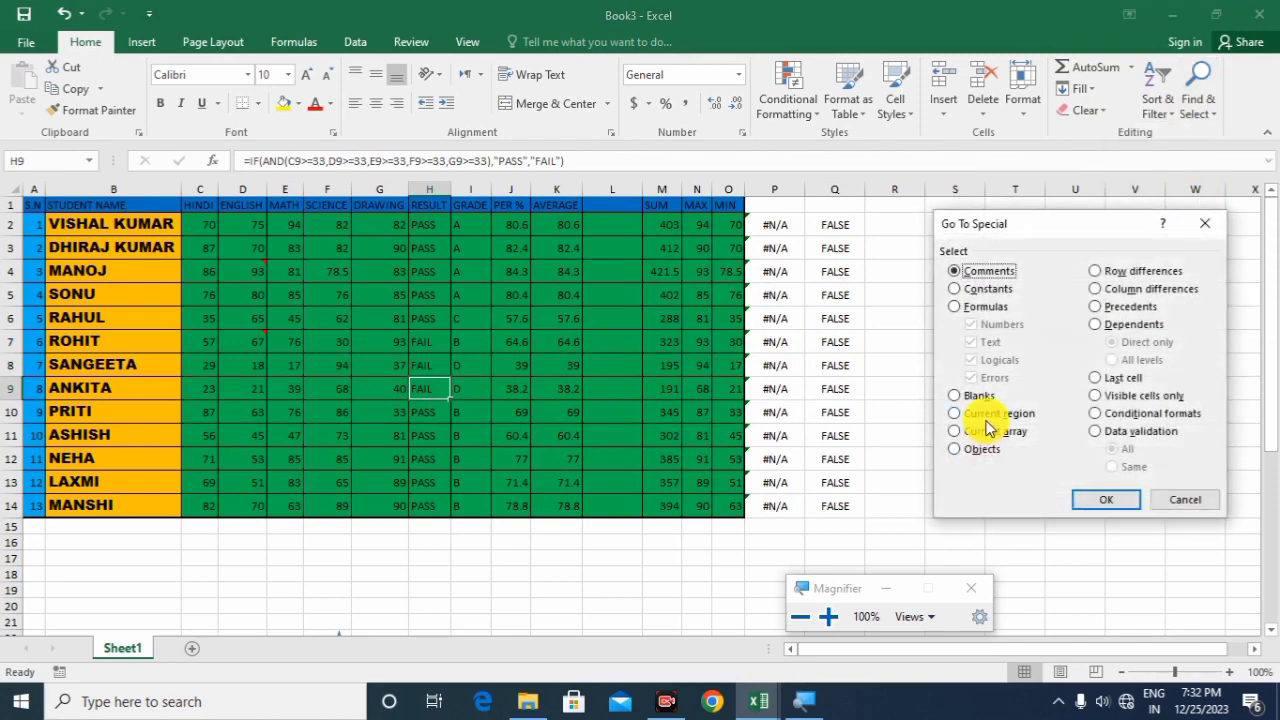
pyautogui.click(973, 307)
pyautogui.click(975, 324)
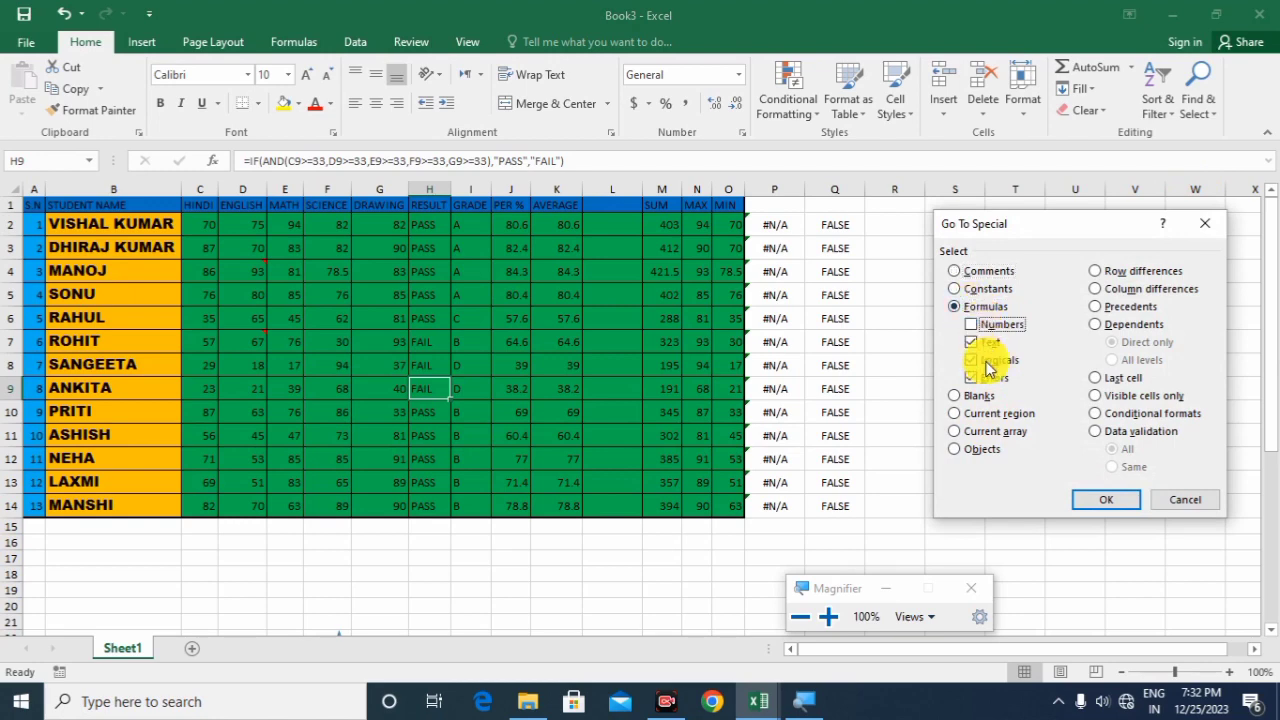
pyautogui.click(979, 360)
pyautogui.click(979, 377)
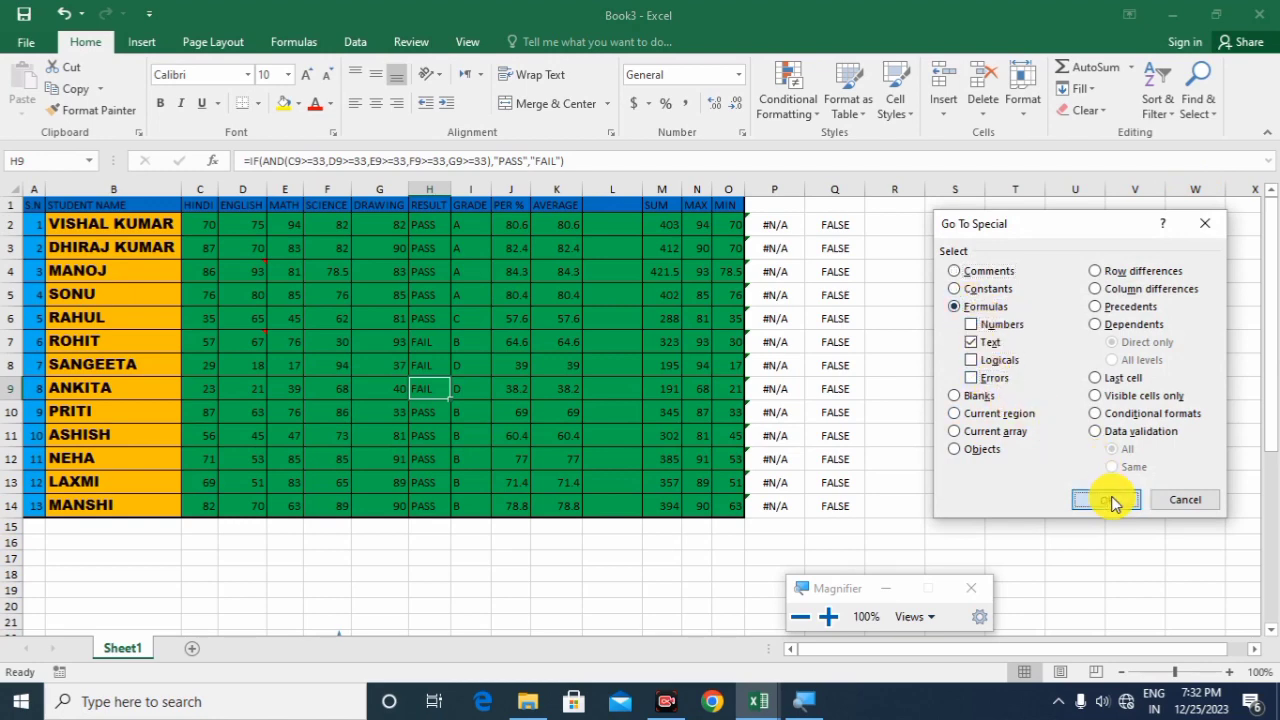
pyautogui.click(1106, 499)
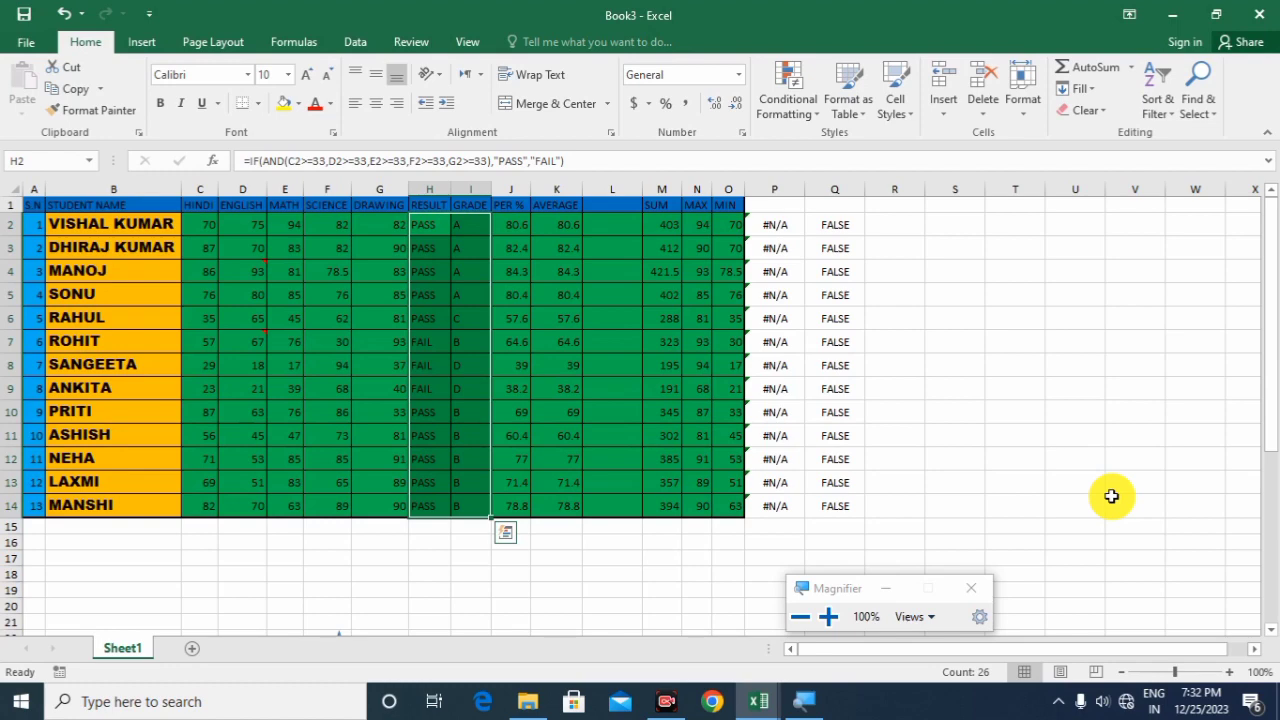
# - From cell Q7, select all formula cells returning logical values using Go To Special's Formulas option with only Logicals included
pyautogui.click(826, 338)
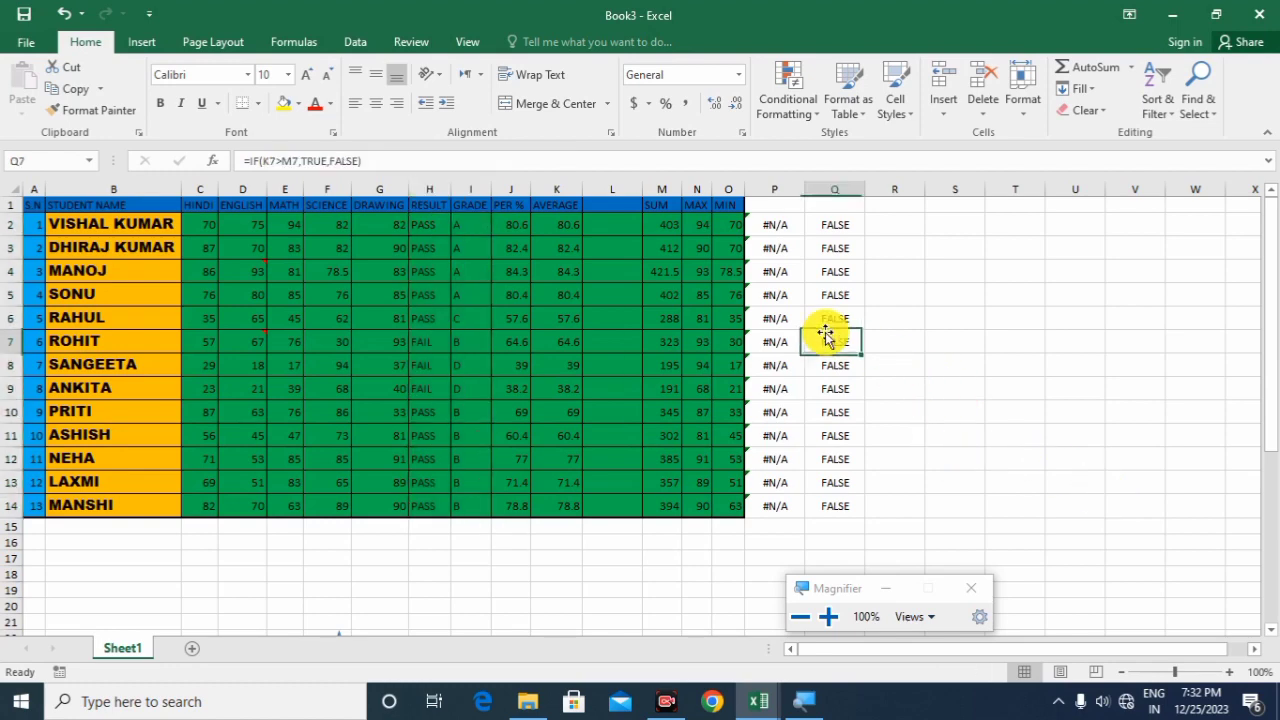
pyautogui.click(1187, 127)
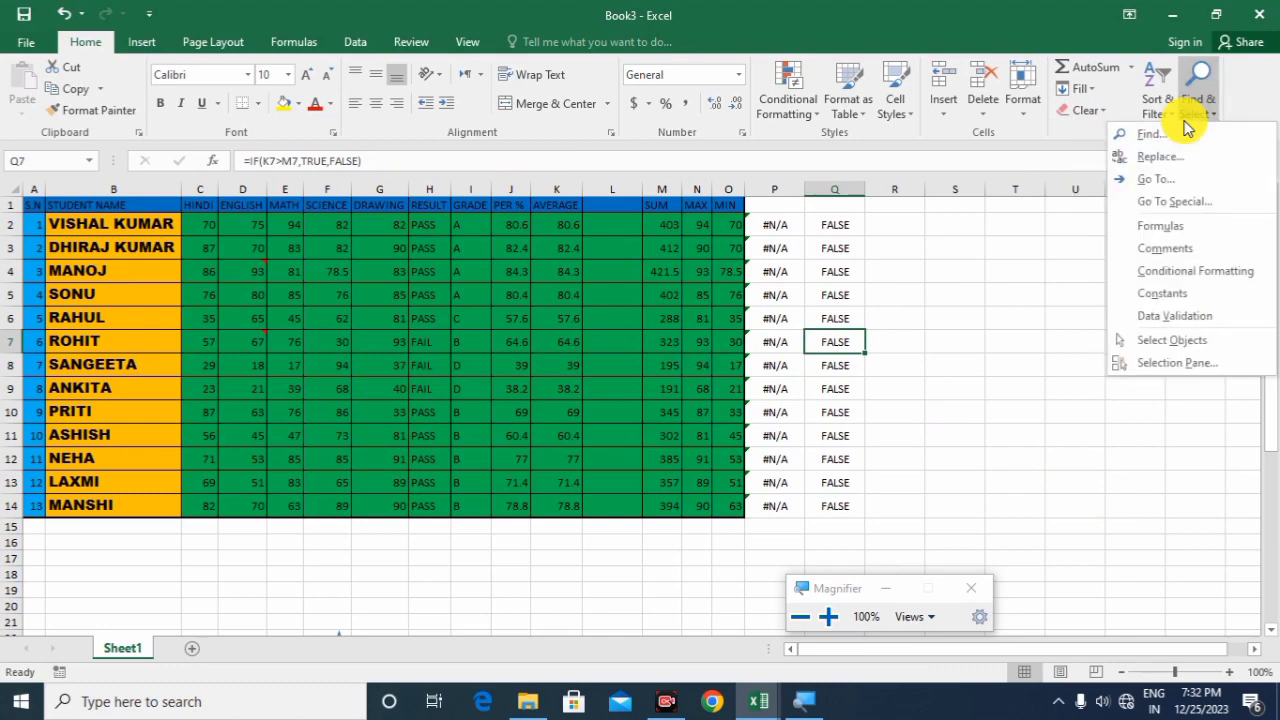
pyautogui.click(1160, 179)
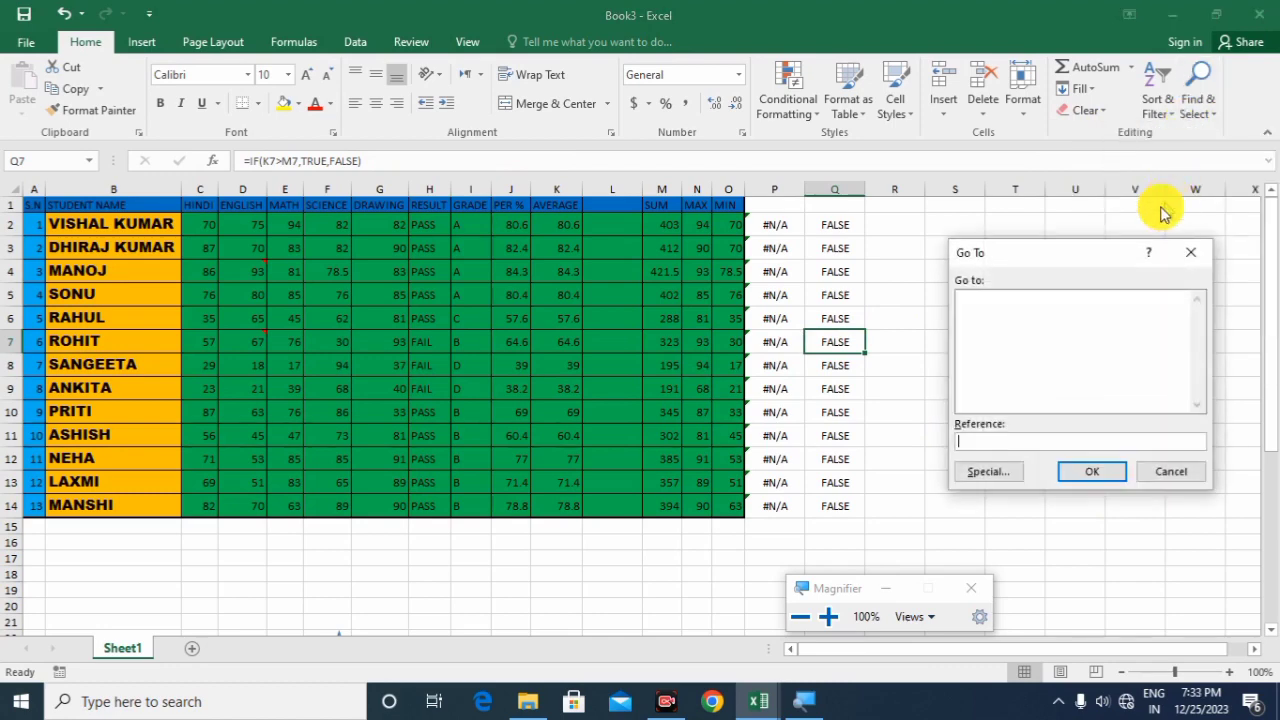
pyautogui.click(990, 474)
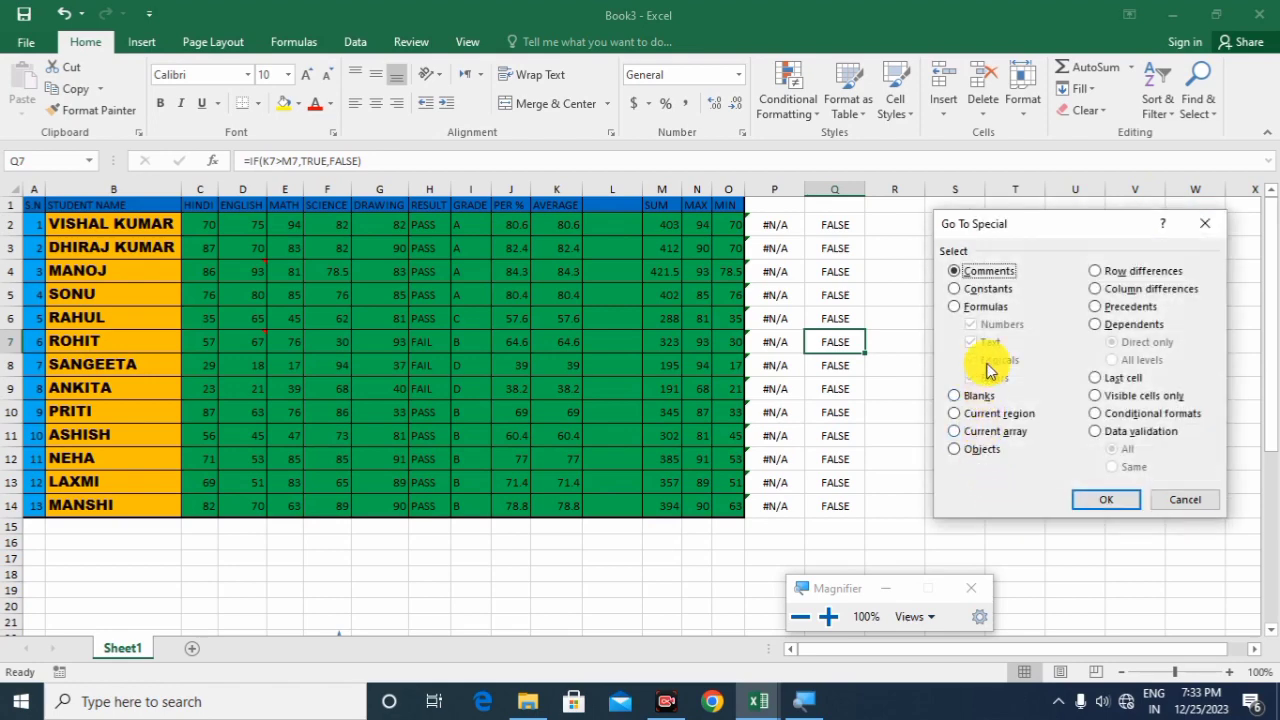
pyautogui.click(958, 307)
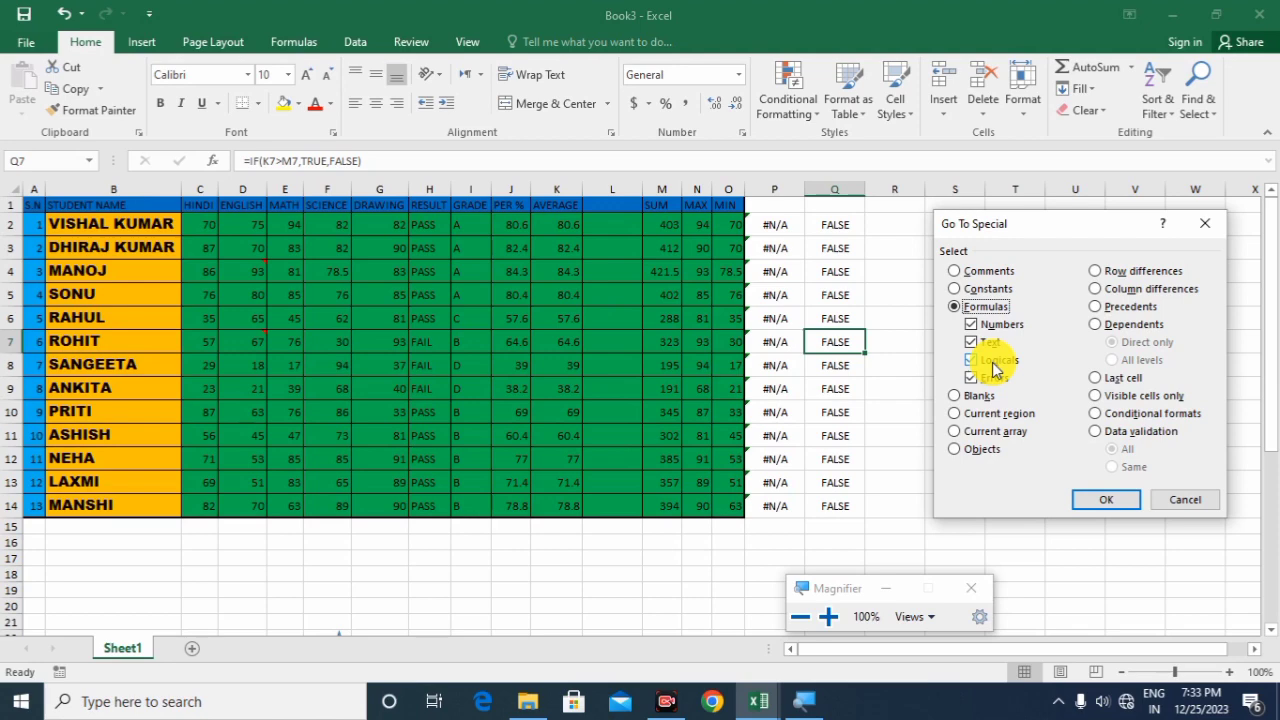
pyautogui.click(971, 342)
pyautogui.click(972, 325)
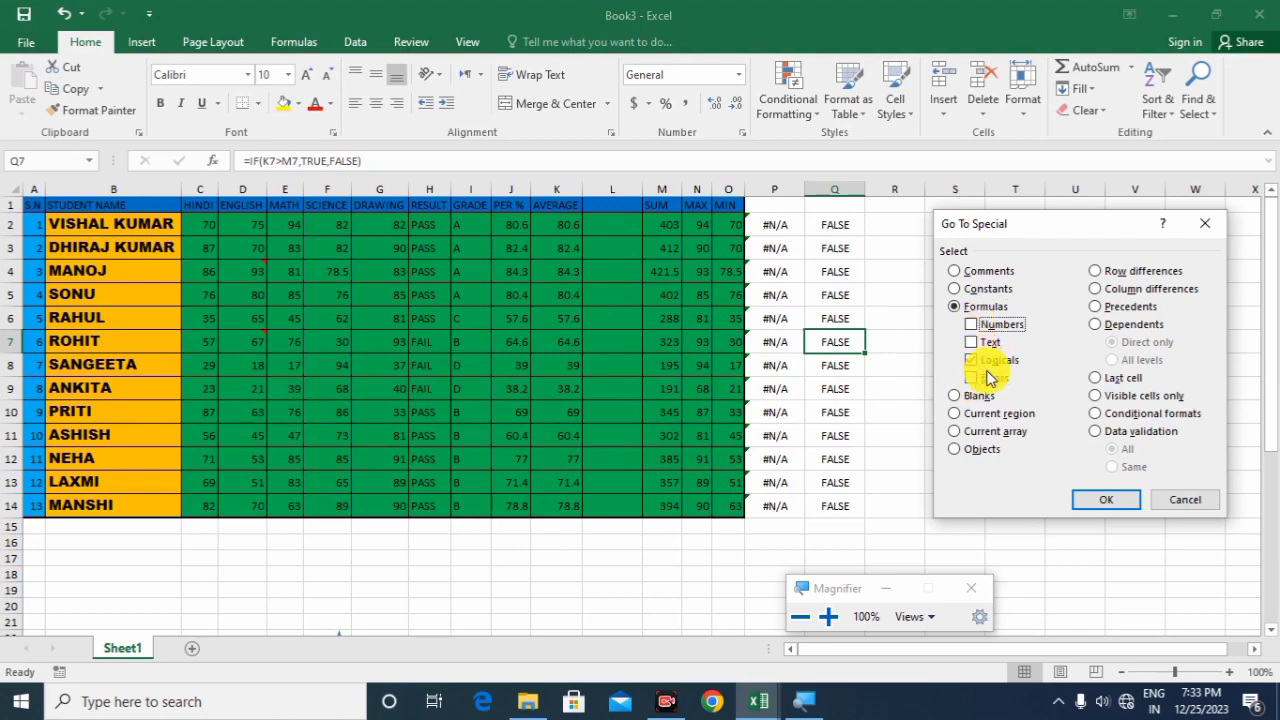
pyautogui.click(1098, 498)
# - Clear the selection, examine the IF formula inside cell Q2, and leave the cell without keeping any edit
pyautogui.click(940, 343)
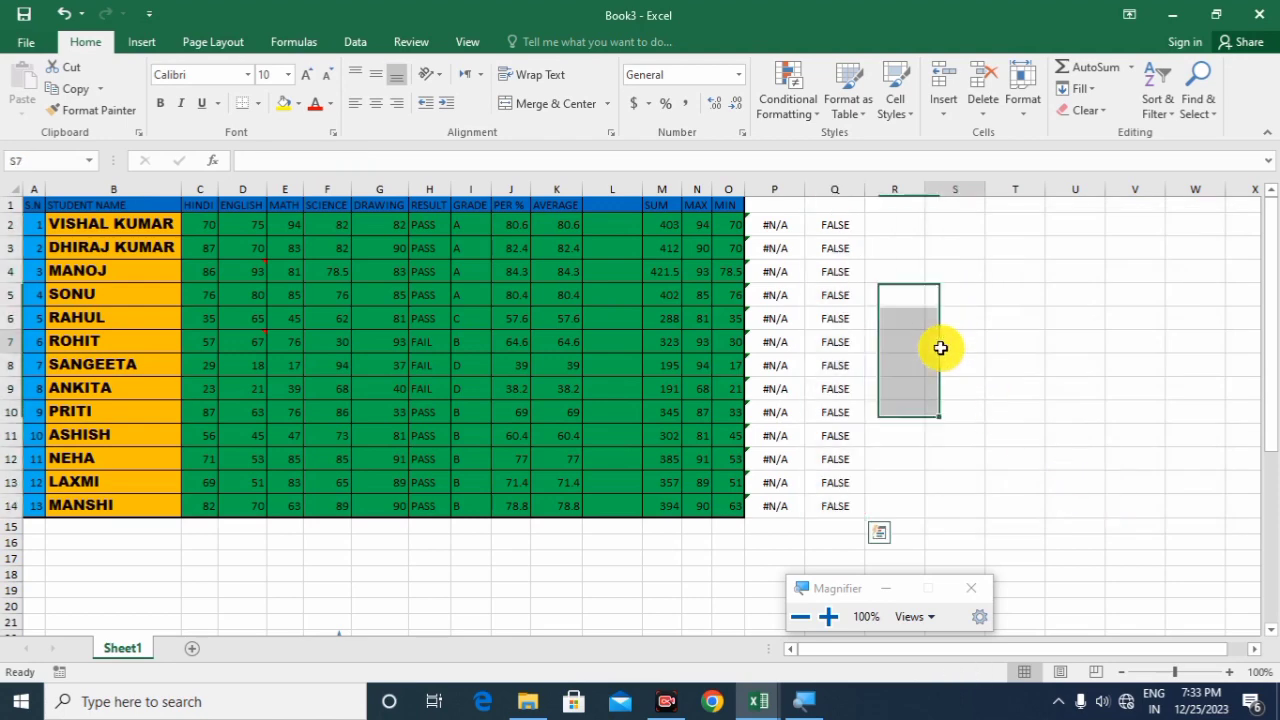
pyautogui.click(848, 230)
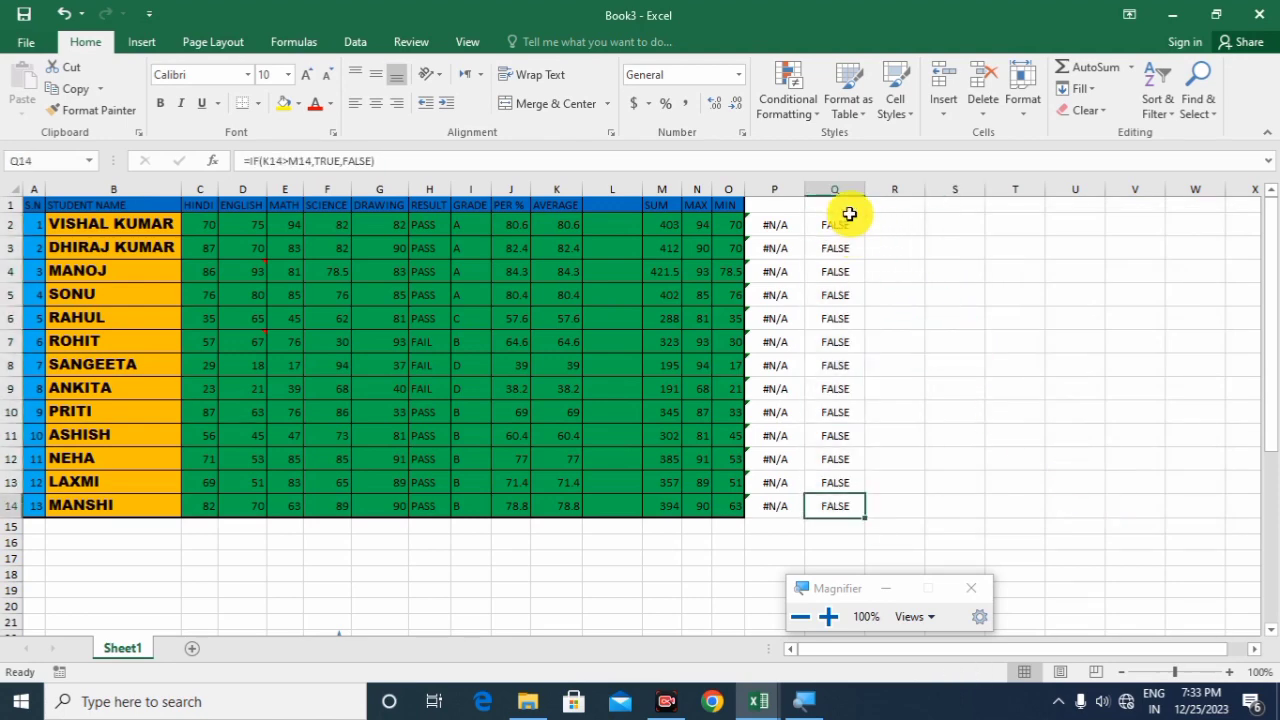
pyautogui.doubleClick(845, 226)
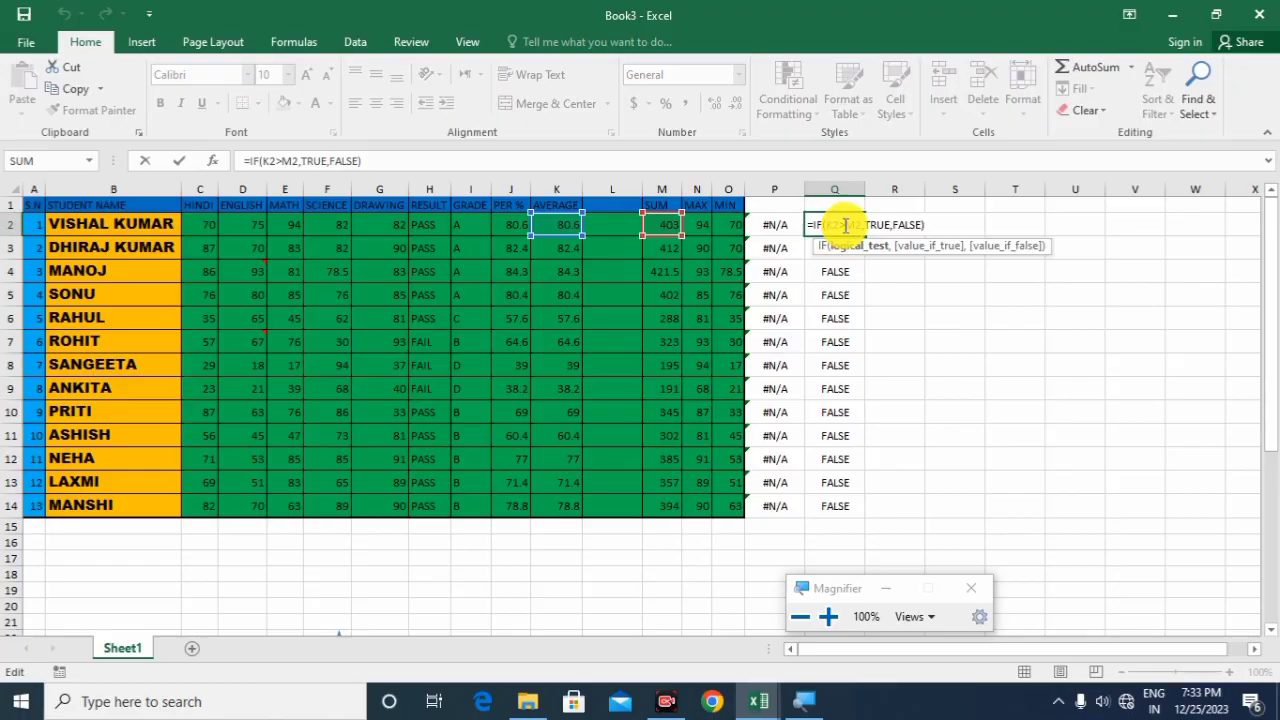
pyautogui.press('super+plus')
pyautogui.press('super+plus')
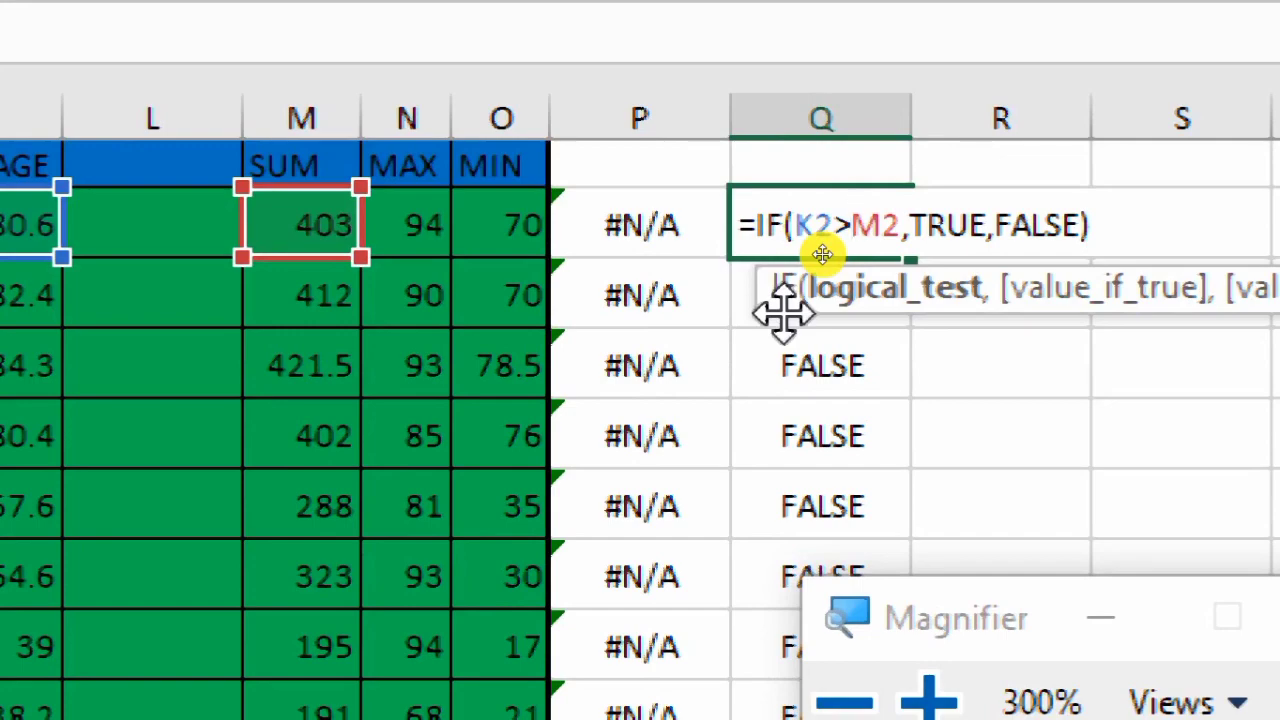
pyautogui.press('super+minus')
pyautogui.press('super+minus')
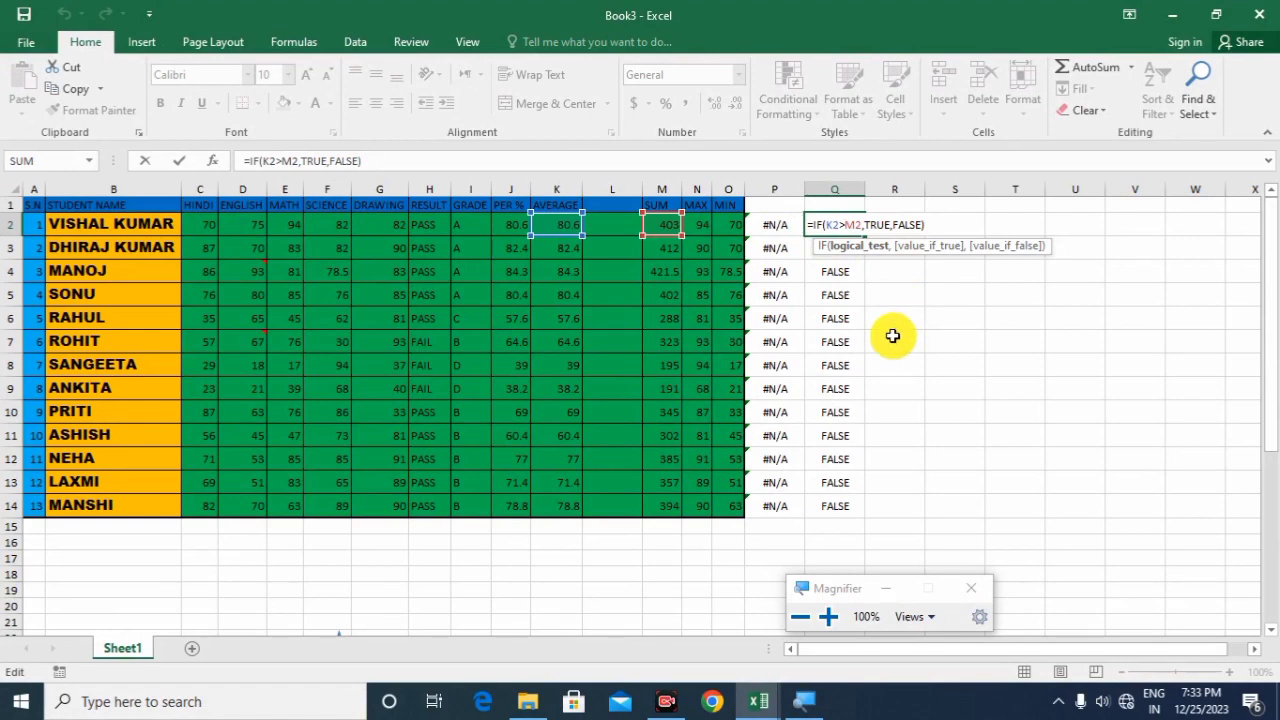
pyautogui.click(894, 338)
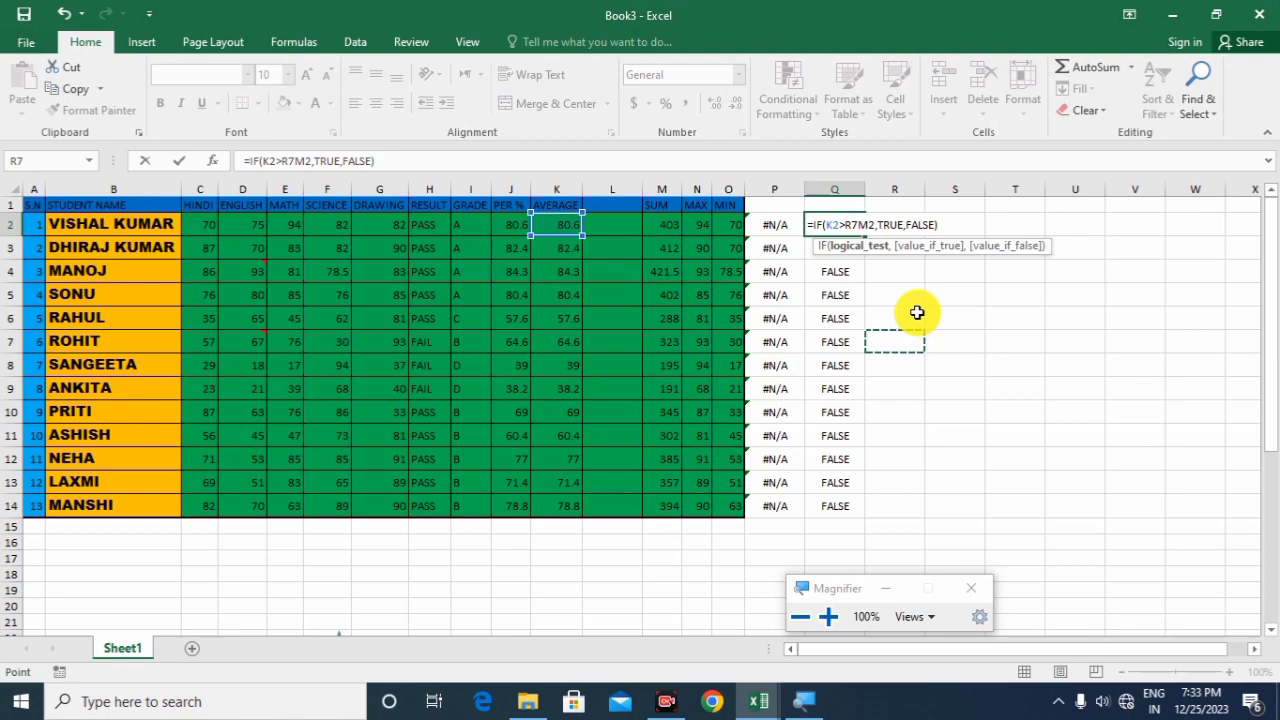
pyautogui.press('Escape')
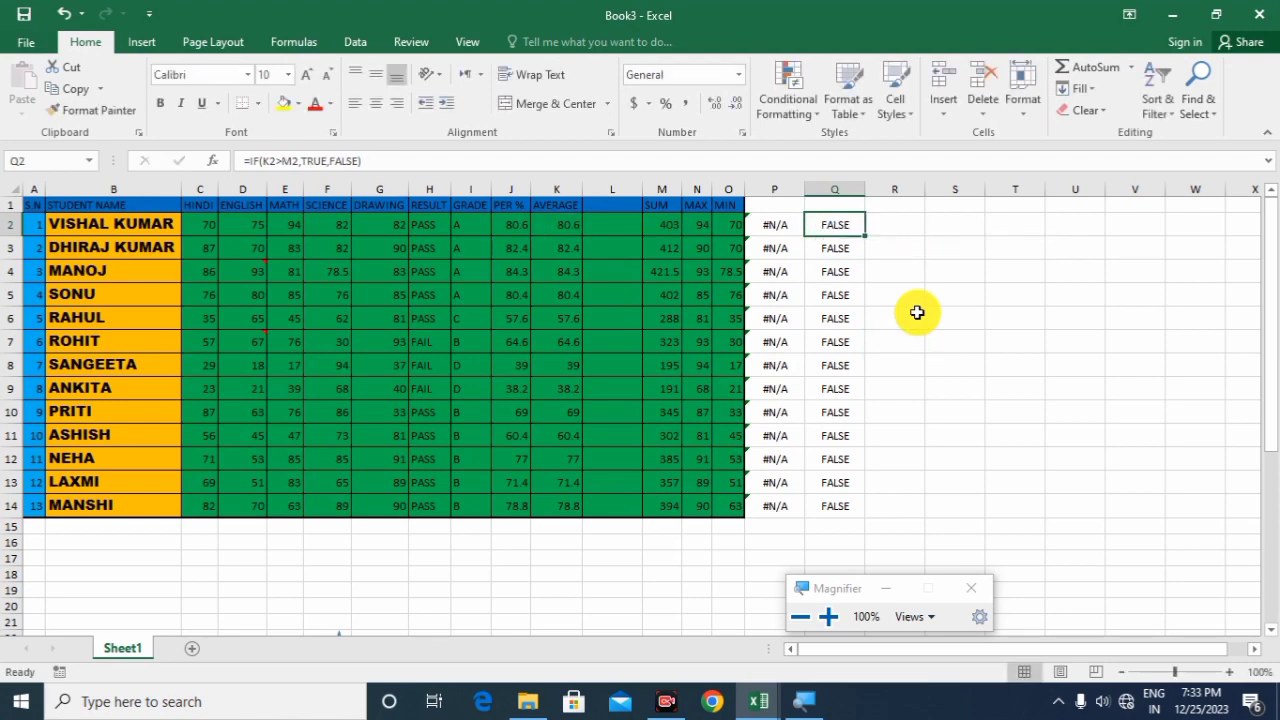
# - From cell Q2, select all formula cells returning errors using Go To Special's Formulas option with only Errors included
pyautogui.click(1196, 106)
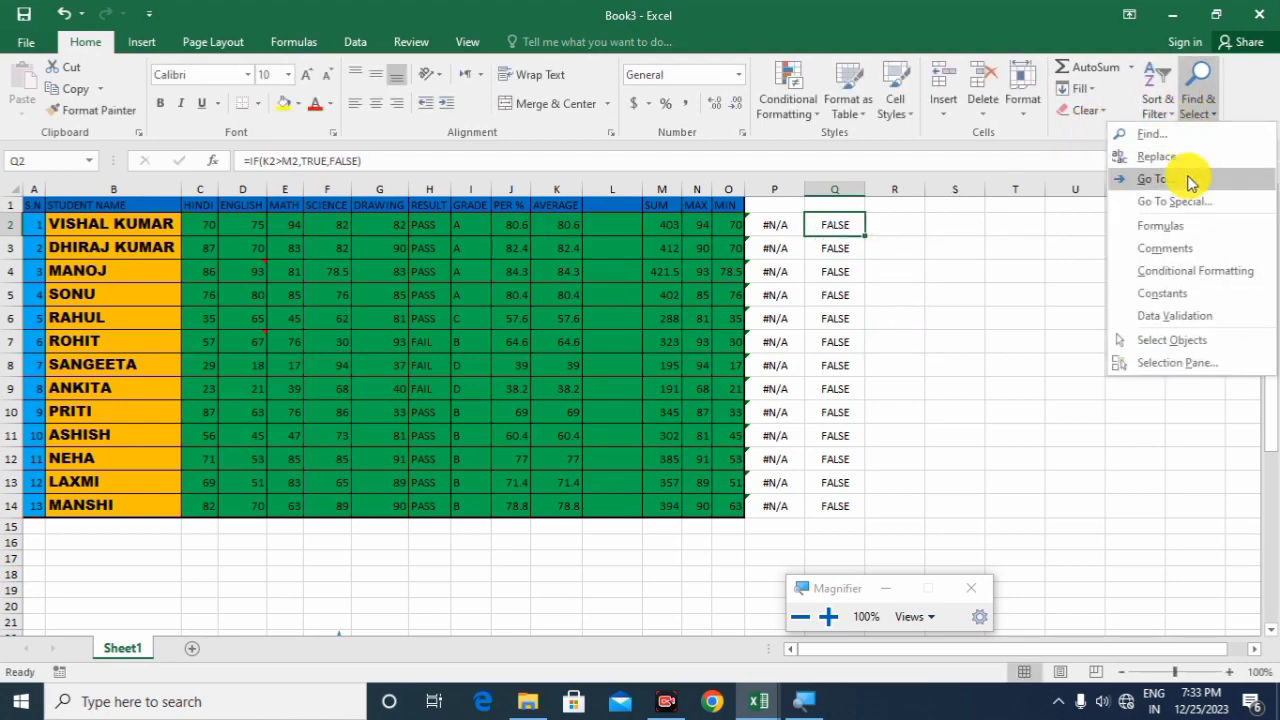
pyautogui.click(1178, 180)
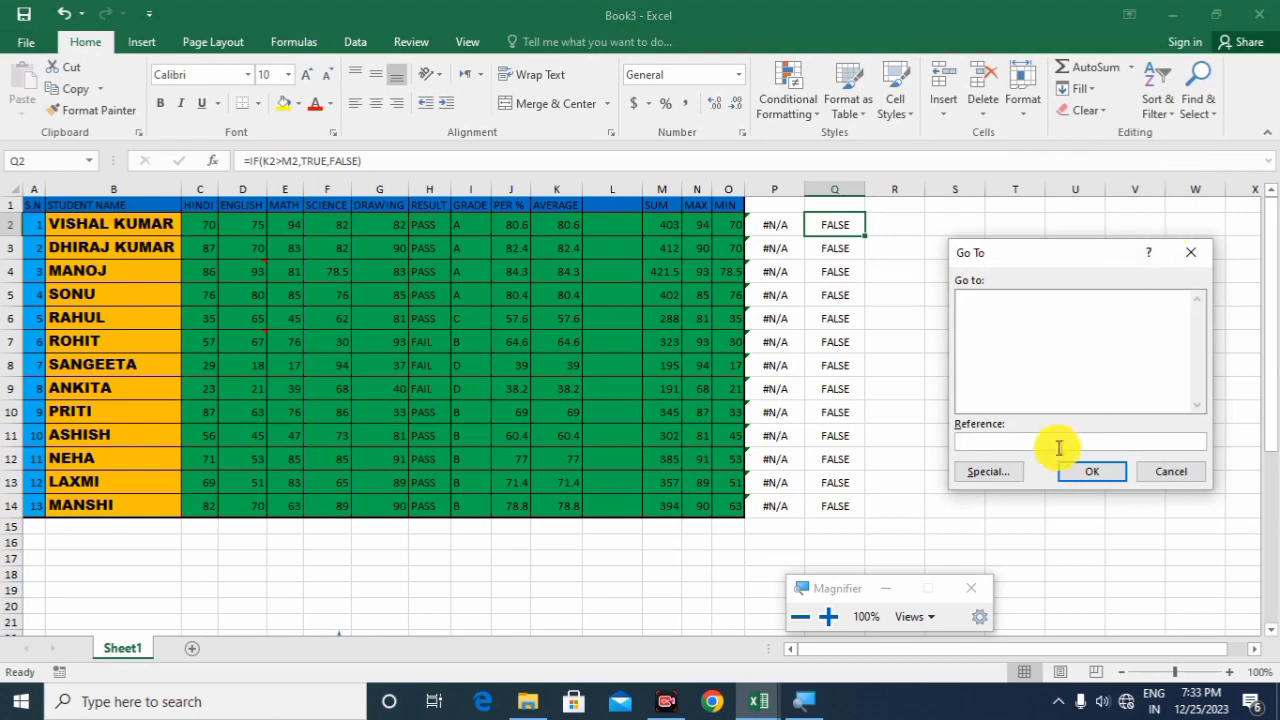
pyautogui.click(990, 474)
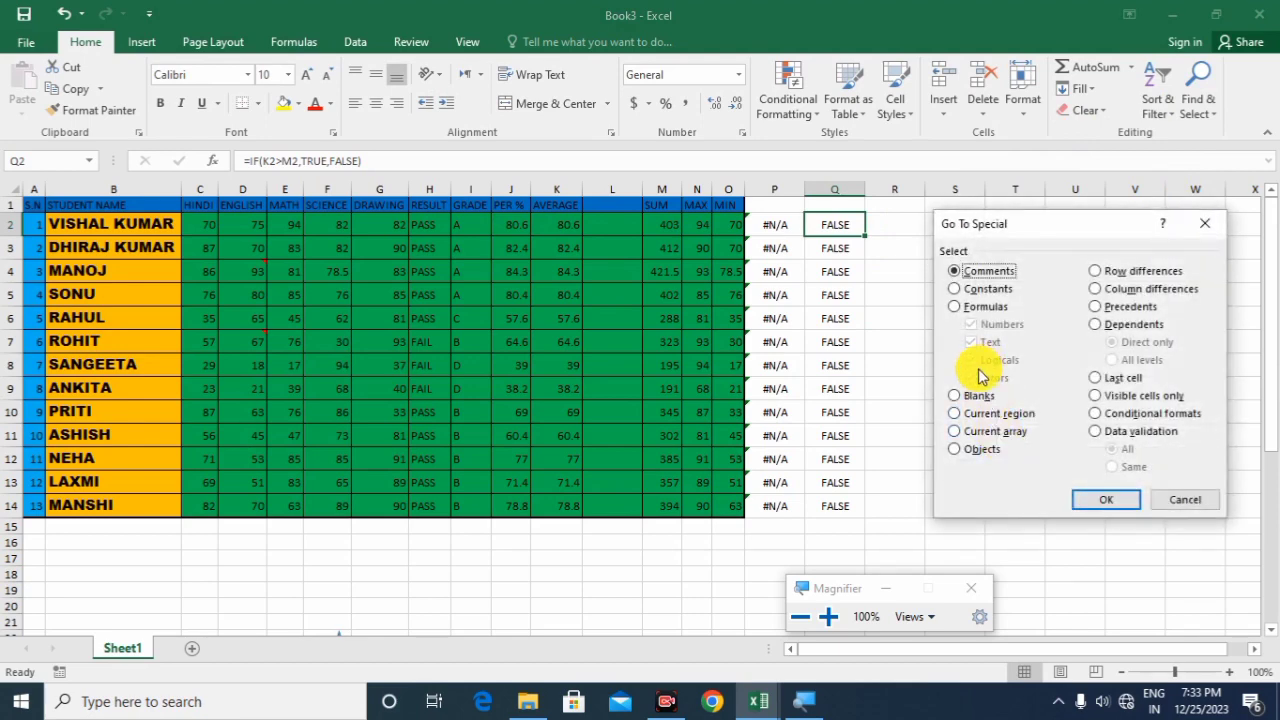
pyautogui.click(972, 306)
pyautogui.press('super+plus')
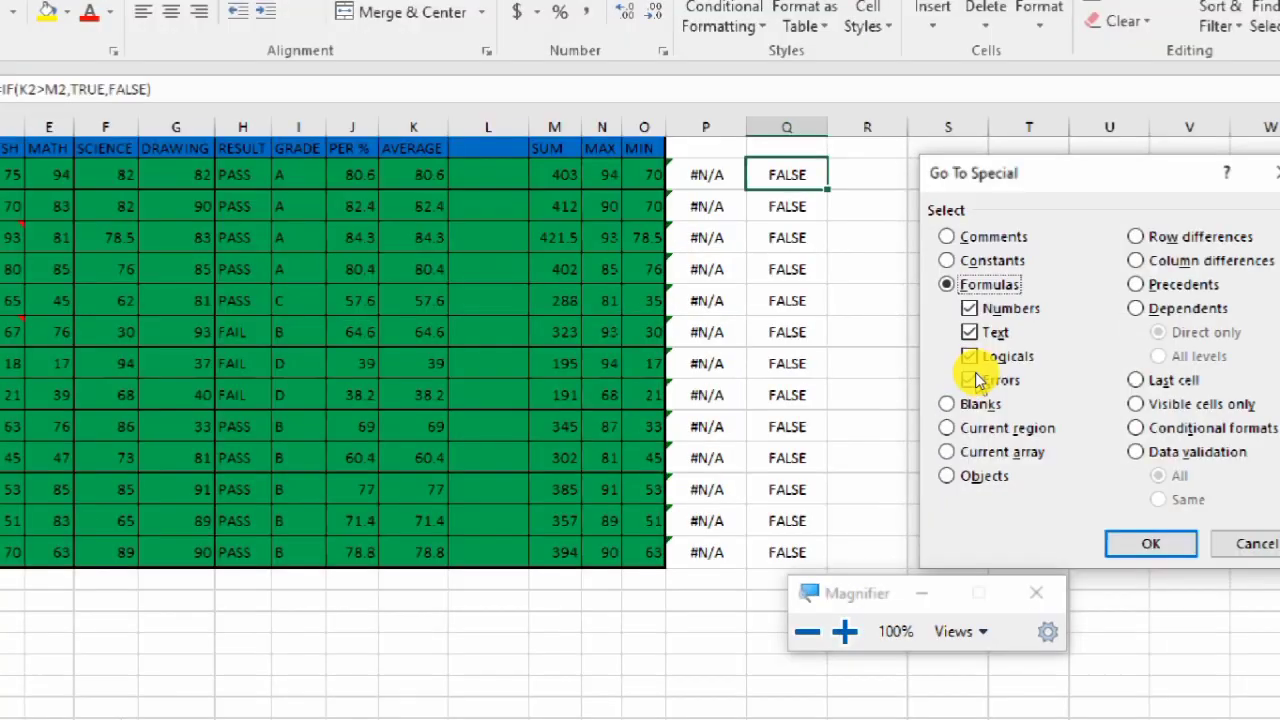
pyautogui.click(972, 352)
pyautogui.click(969, 315)
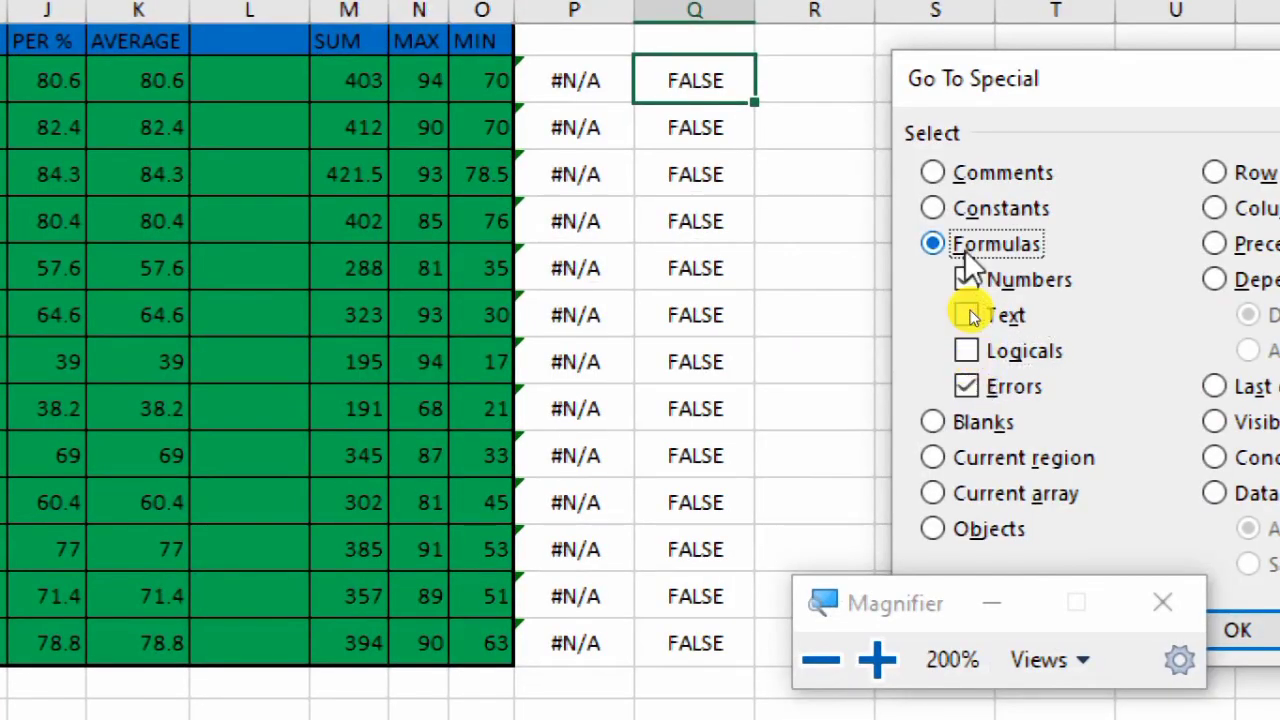
pyautogui.click(968, 281)
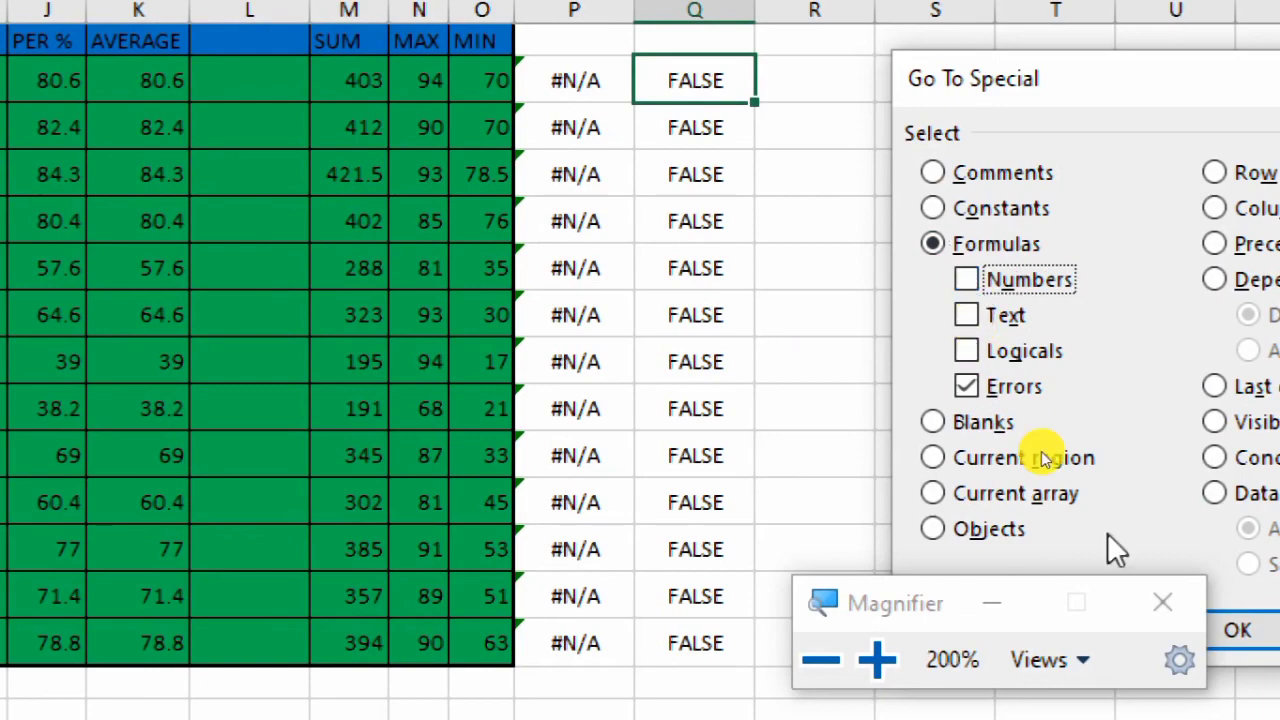
pyautogui.press('super+minus')
pyautogui.click(1100, 506)
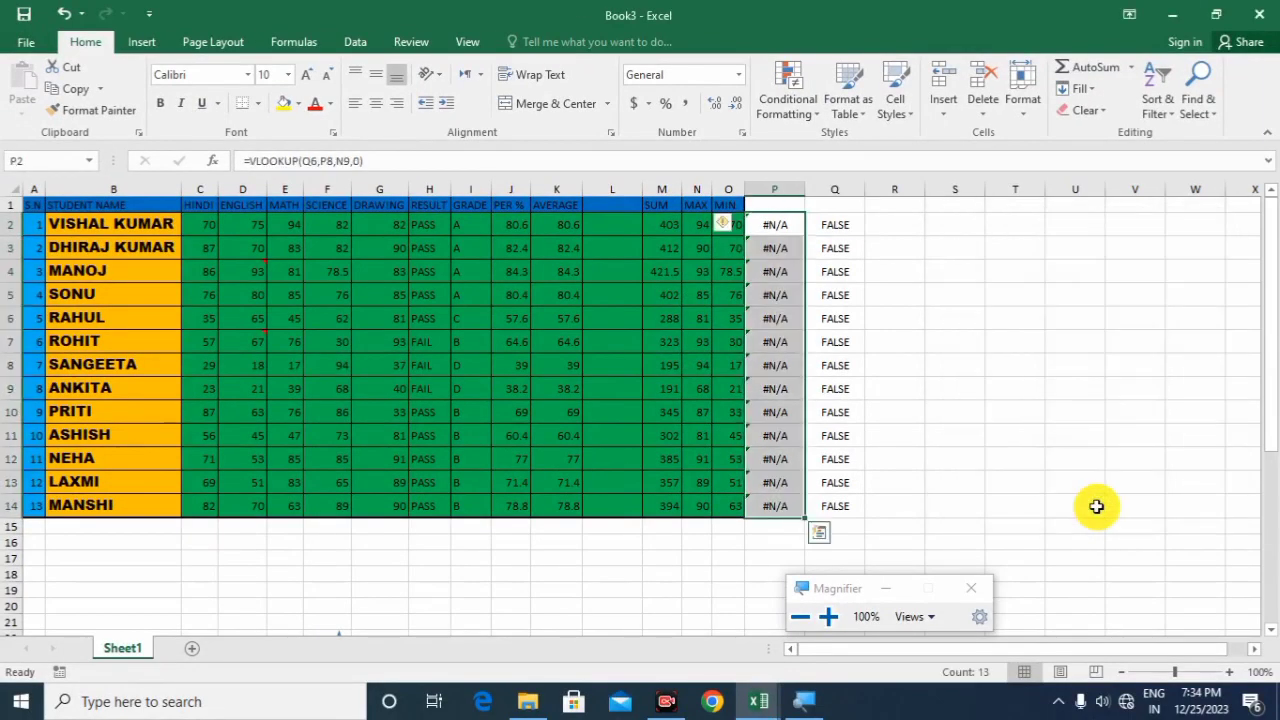
# - Clear the error selection and examine the VLOOKUP formula in cell P2, finishing on cell R5
pyautogui.click(966, 368)
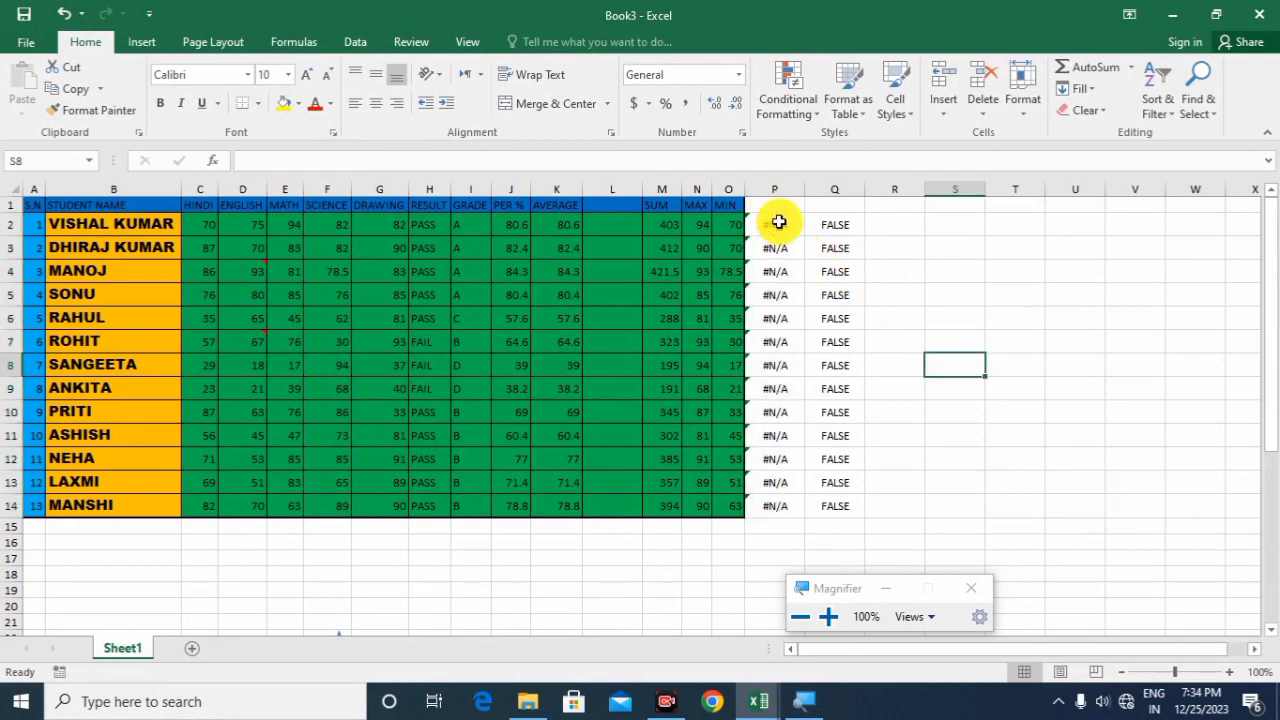
pyautogui.click(778, 219)
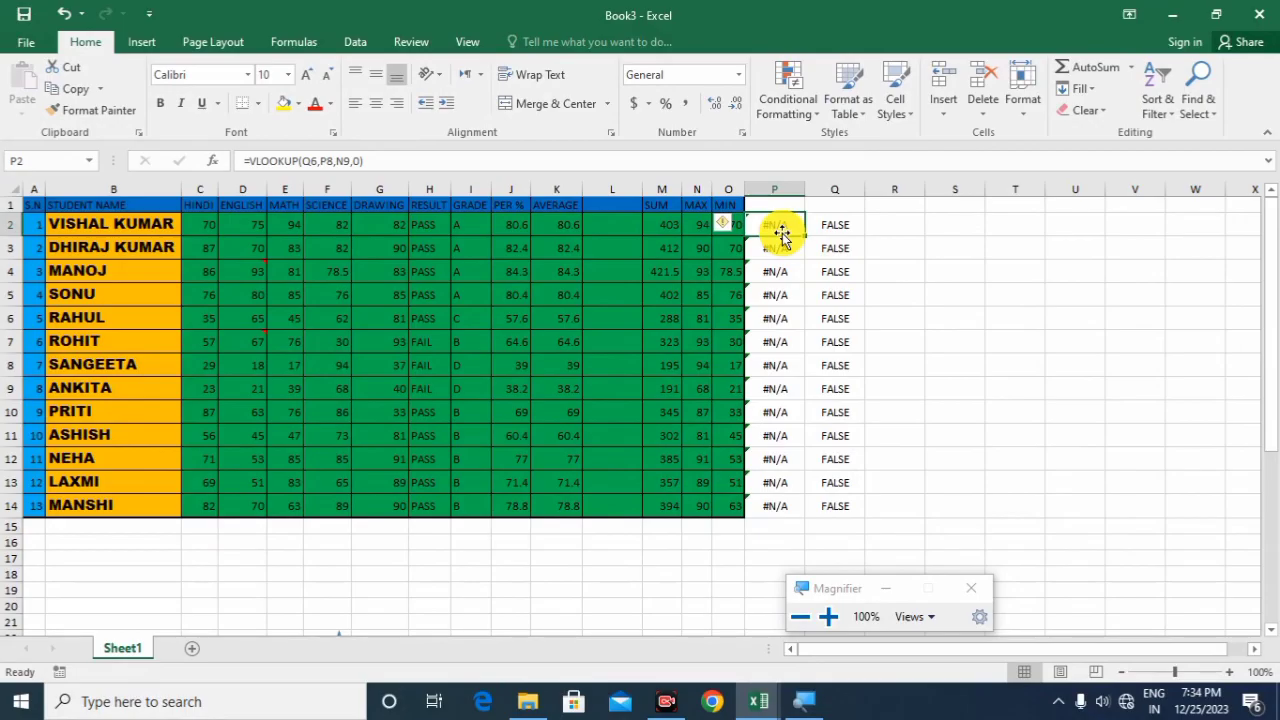
pyautogui.press('super+plus')
pyautogui.press('super+plus')
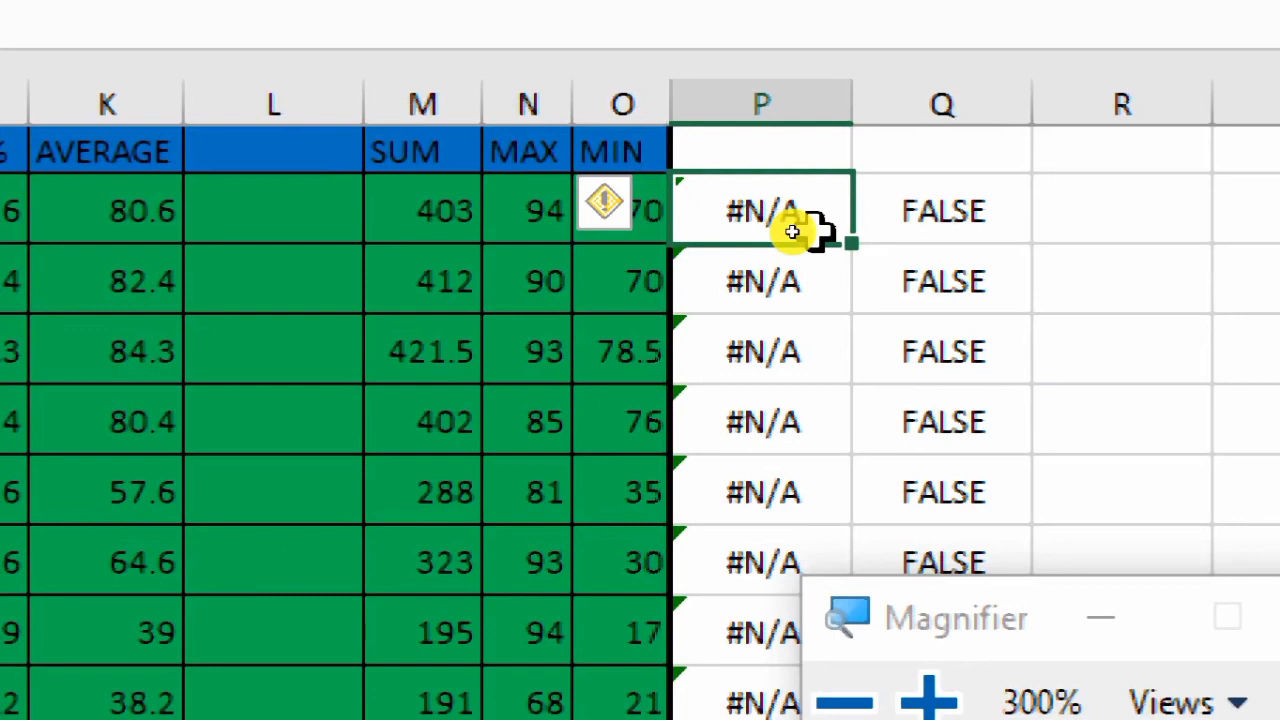
pyautogui.press('super+plus')
pyautogui.press('super+minus')
pyautogui.press('super+minus')
pyautogui.press('super+minus')
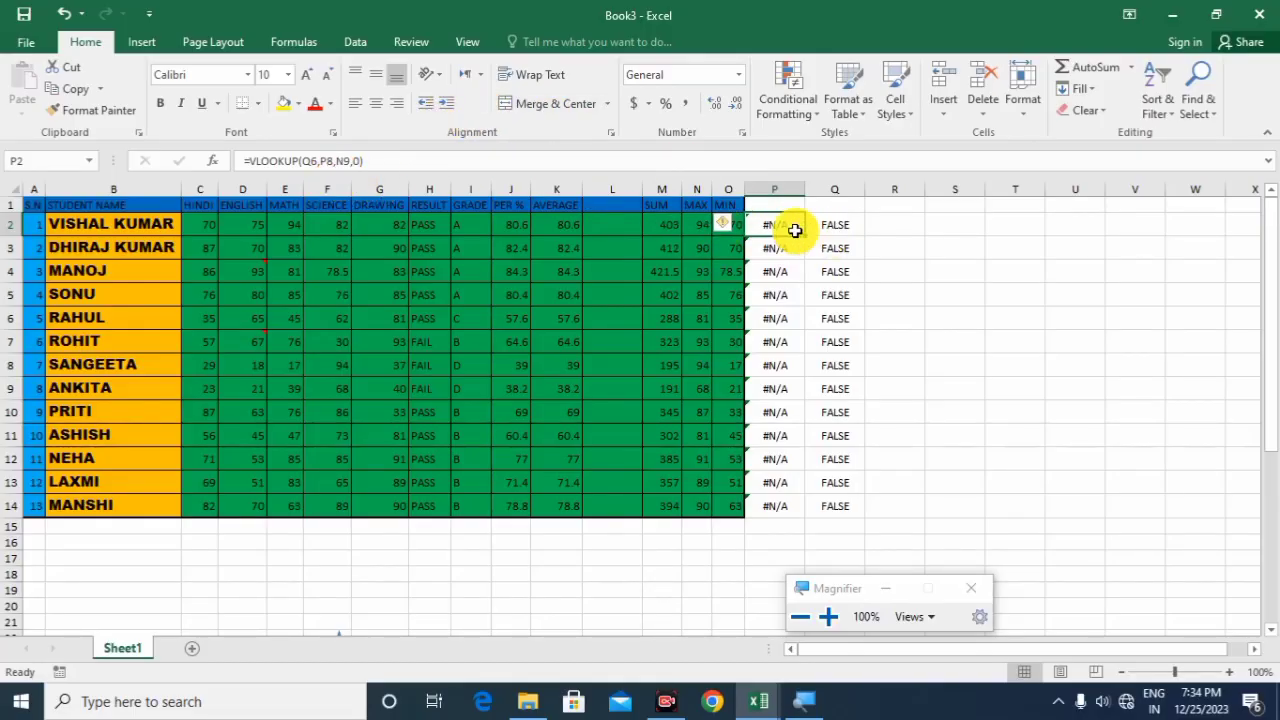
pyautogui.doubleClick(768, 225)
pyautogui.click(905, 292)
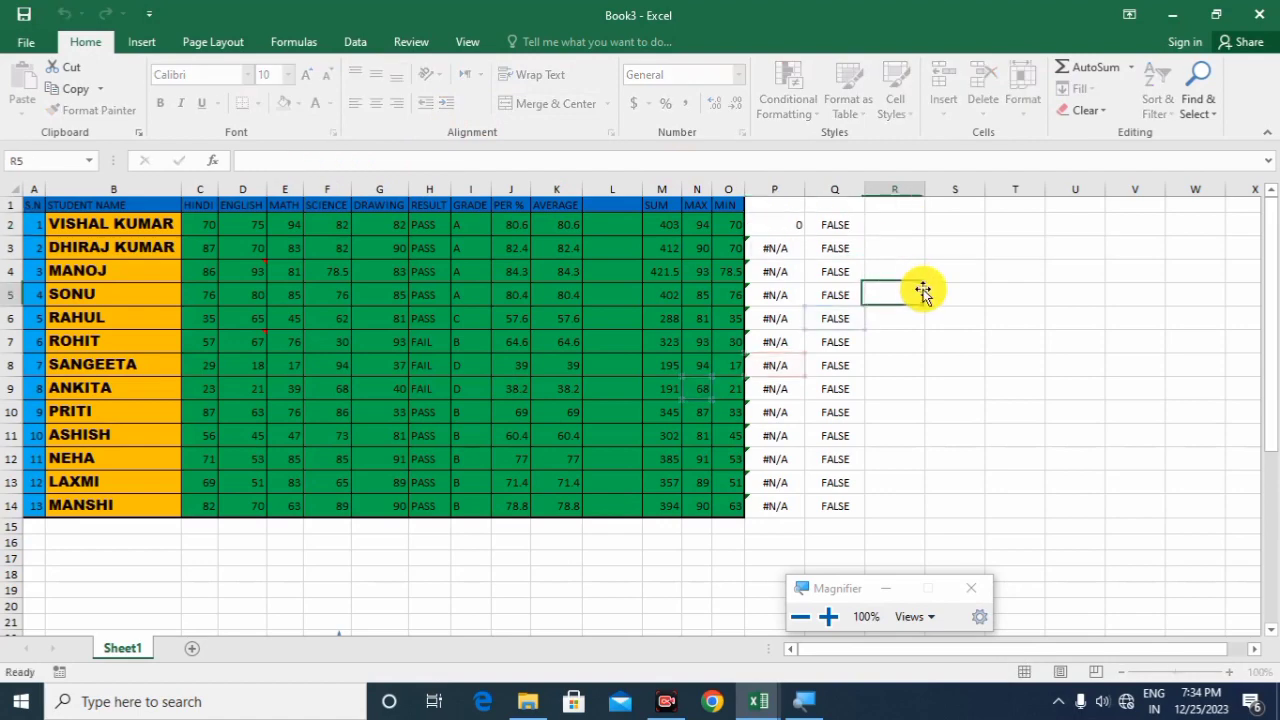
pyautogui.click(1198, 100)
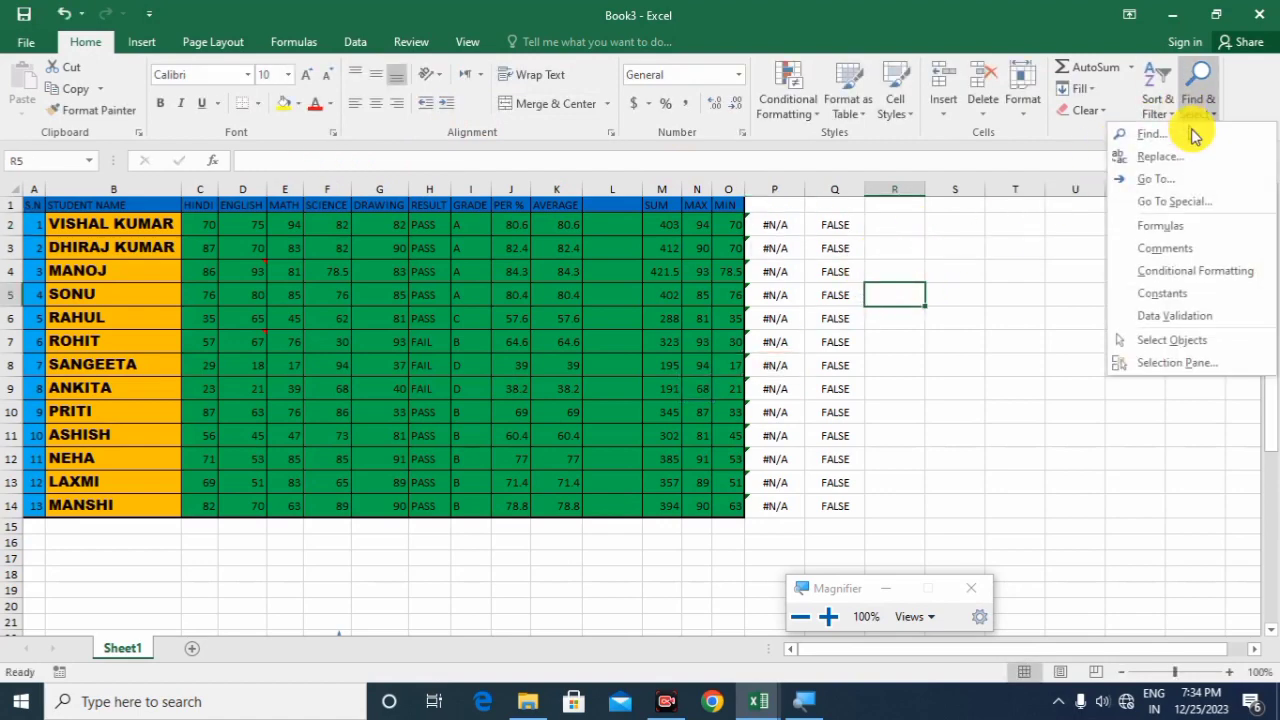
pyautogui.click(1148, 180)
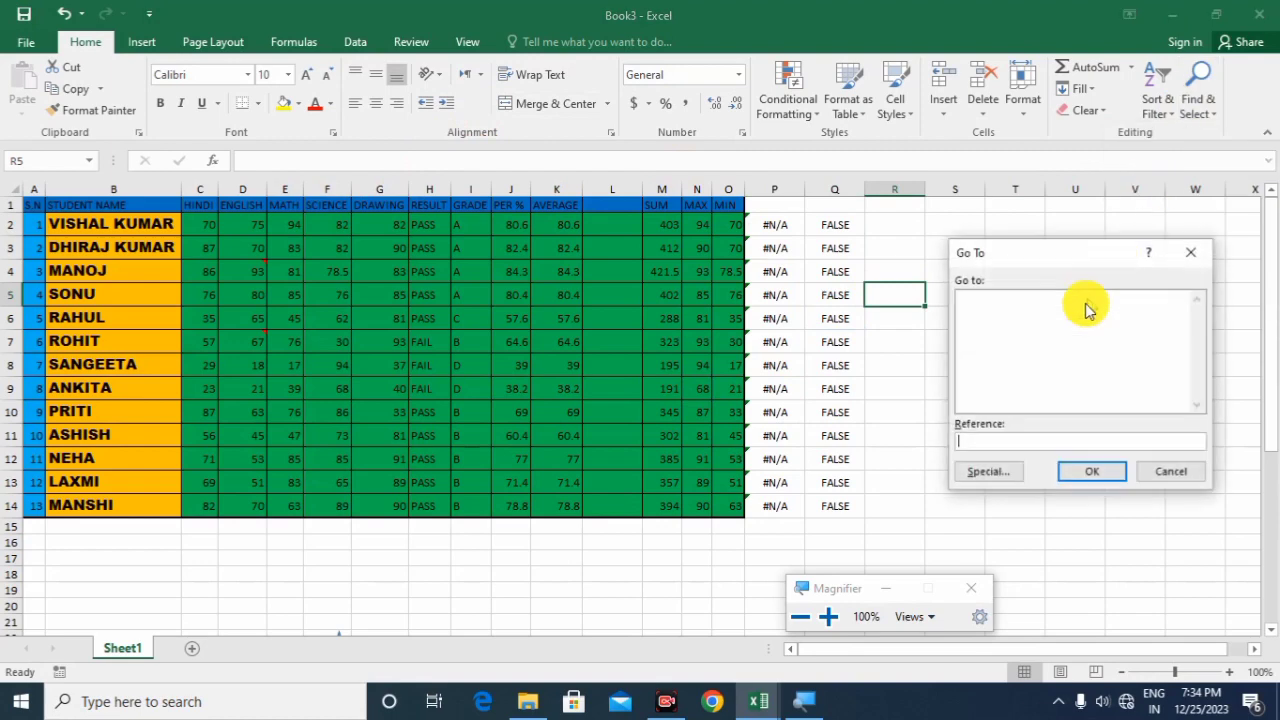
pyautogui.click(988, 471)
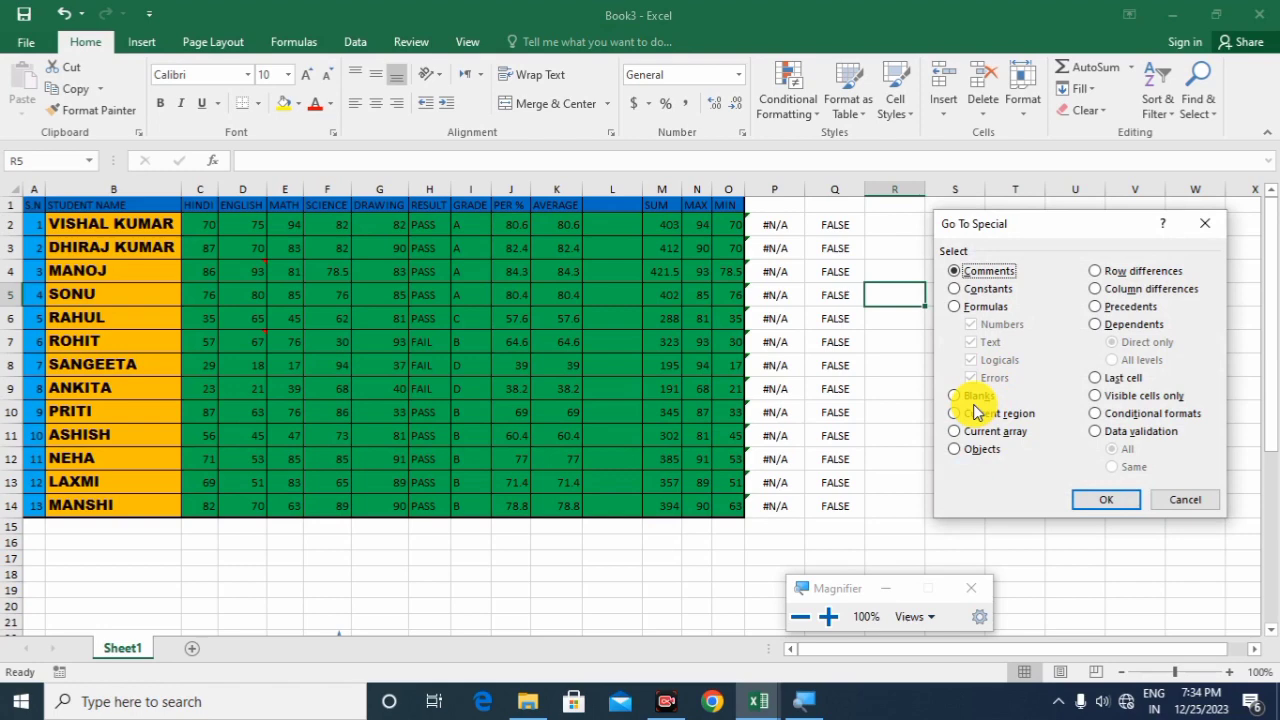
pyautogui.click(1173, 509)
pyautogui.click(992, 484)
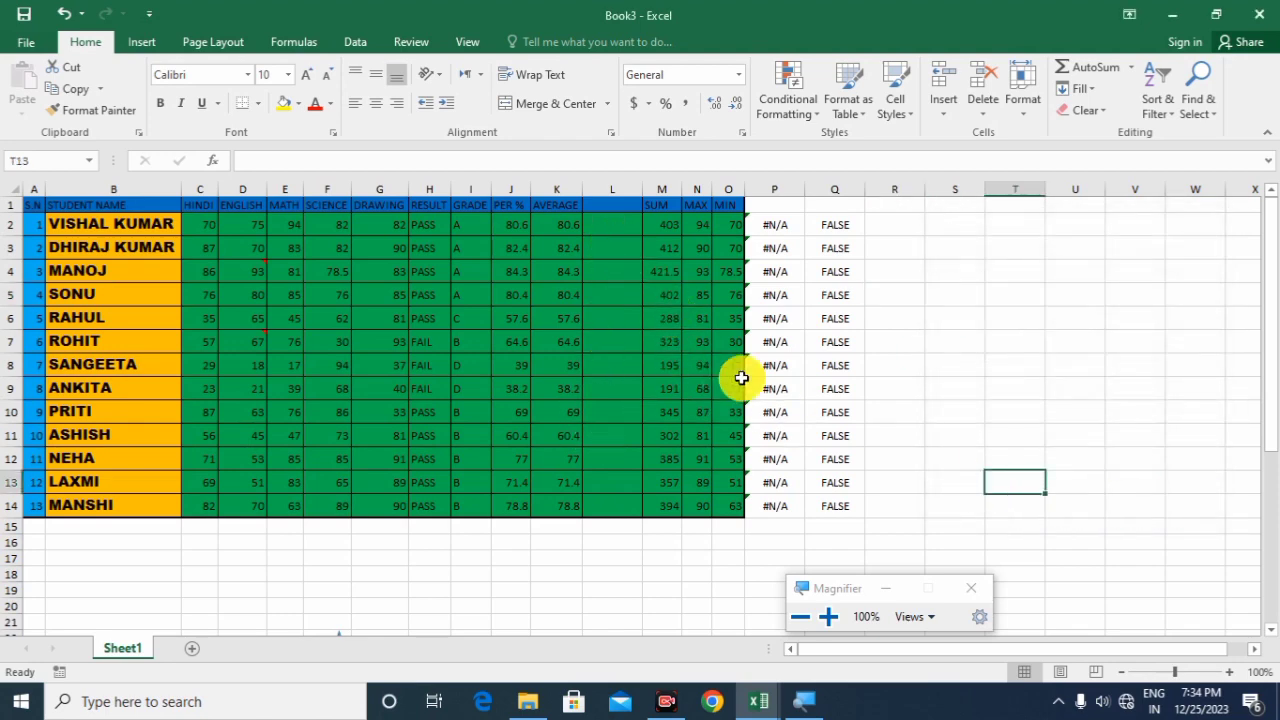
# - From cell N9, select all blank cells on the sheet using Go To Special's Blanks option and review the selection down the sheet
pyautogui.click(705, 387)
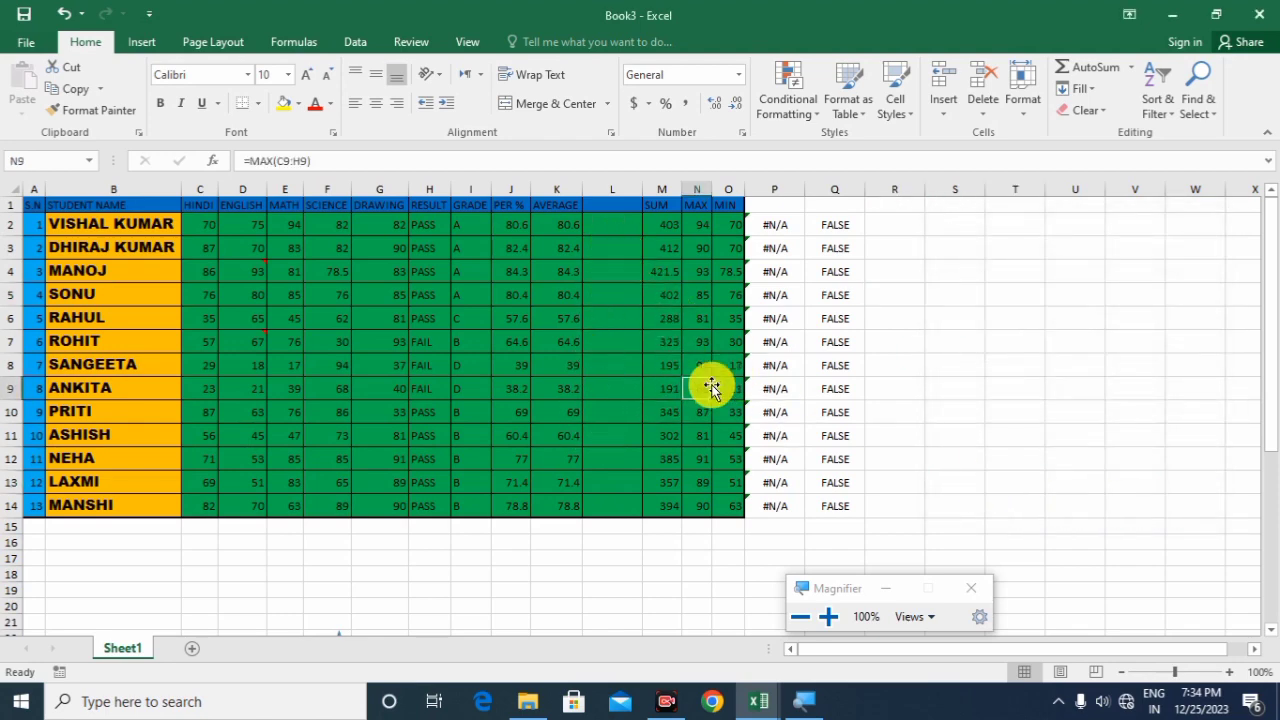
pyautogui.click(1203, 110)
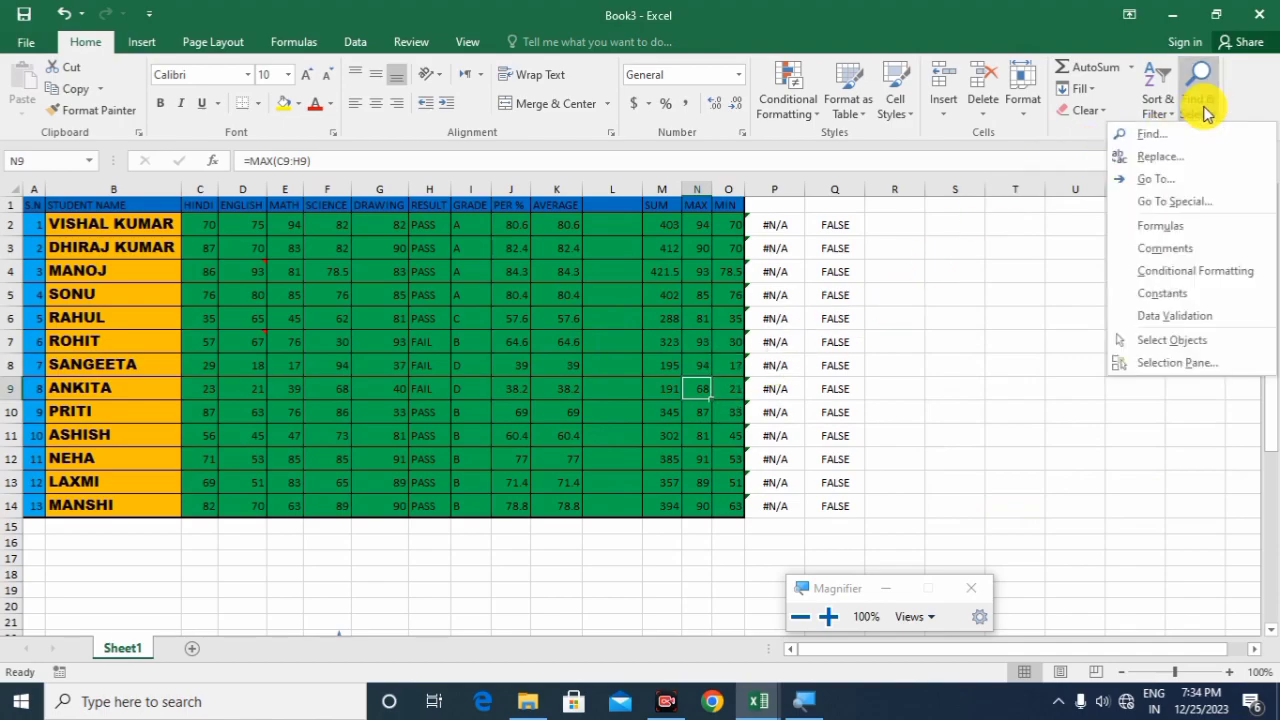
pyautogui.press('super+plus')
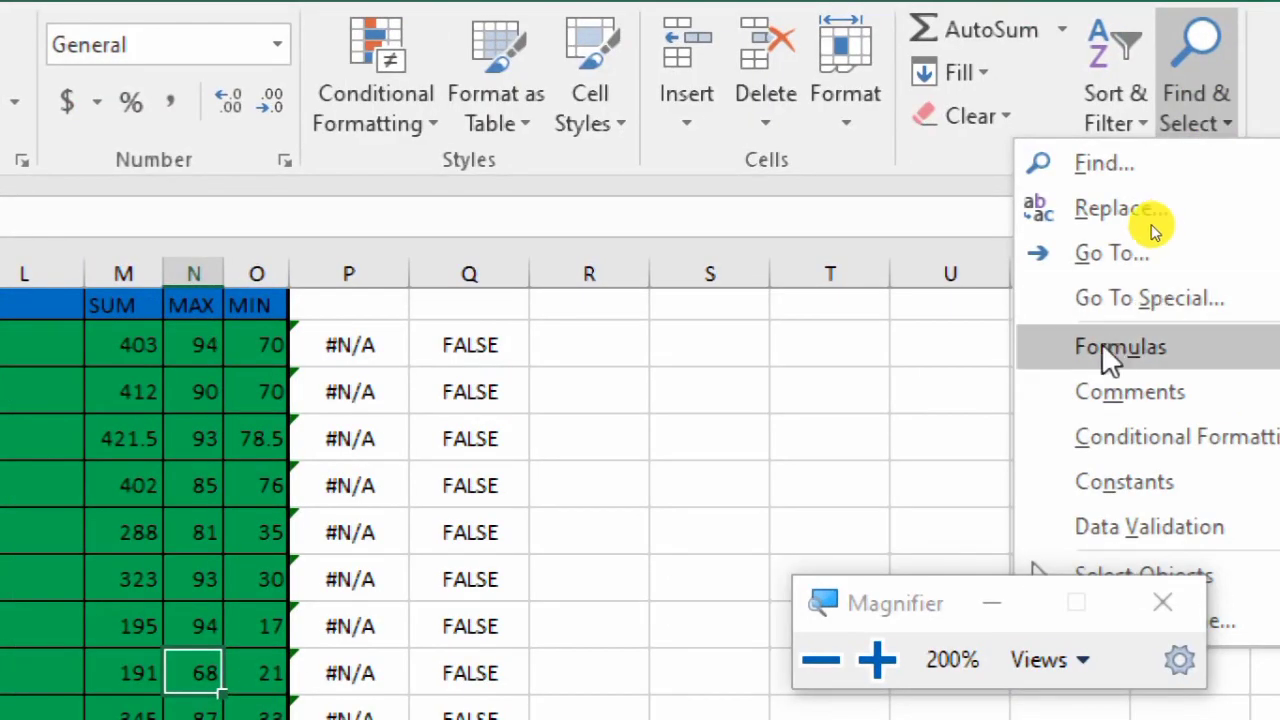
pyautogui.click(1128, 258)
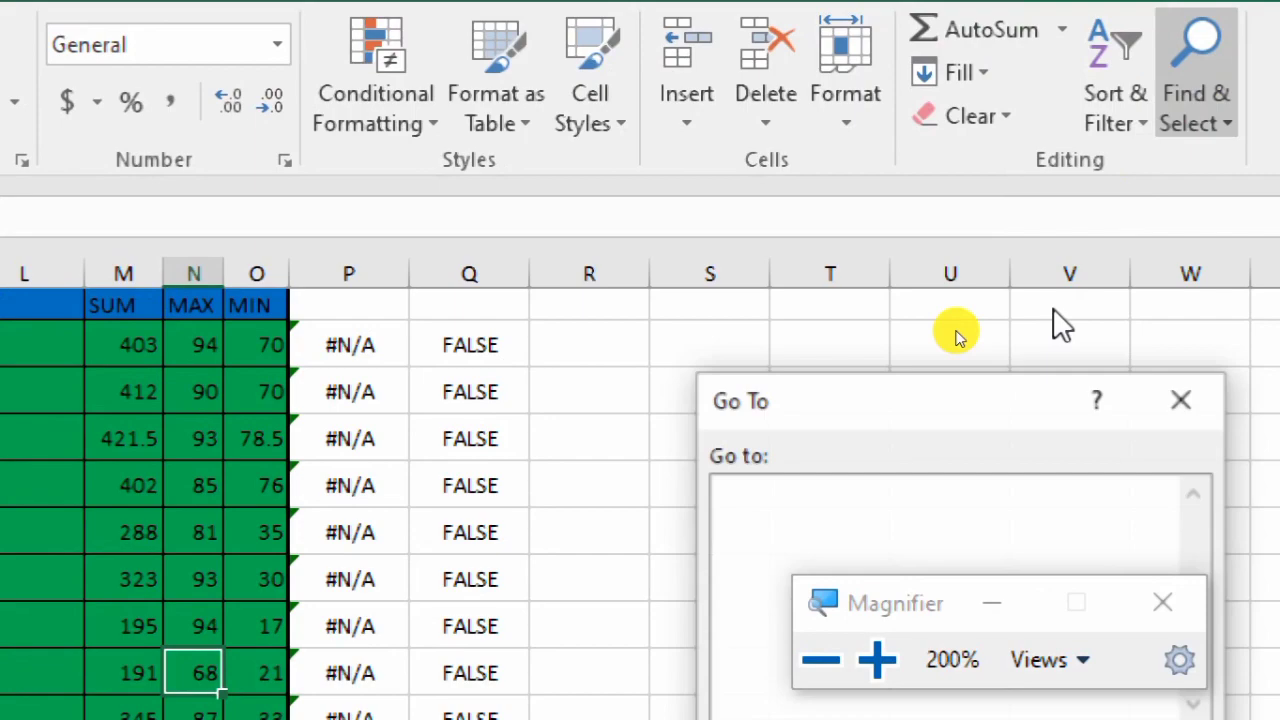
pyautogui.press('super+minus')
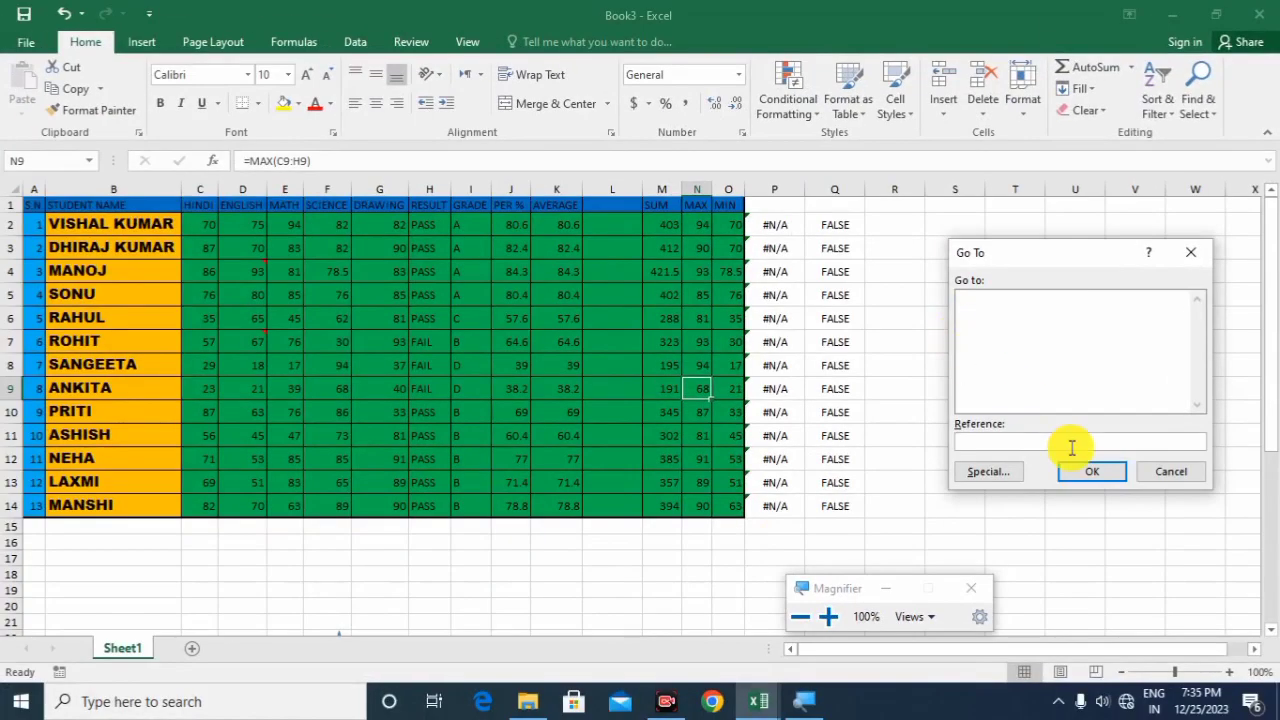
pyautogui.click(1000, 471)
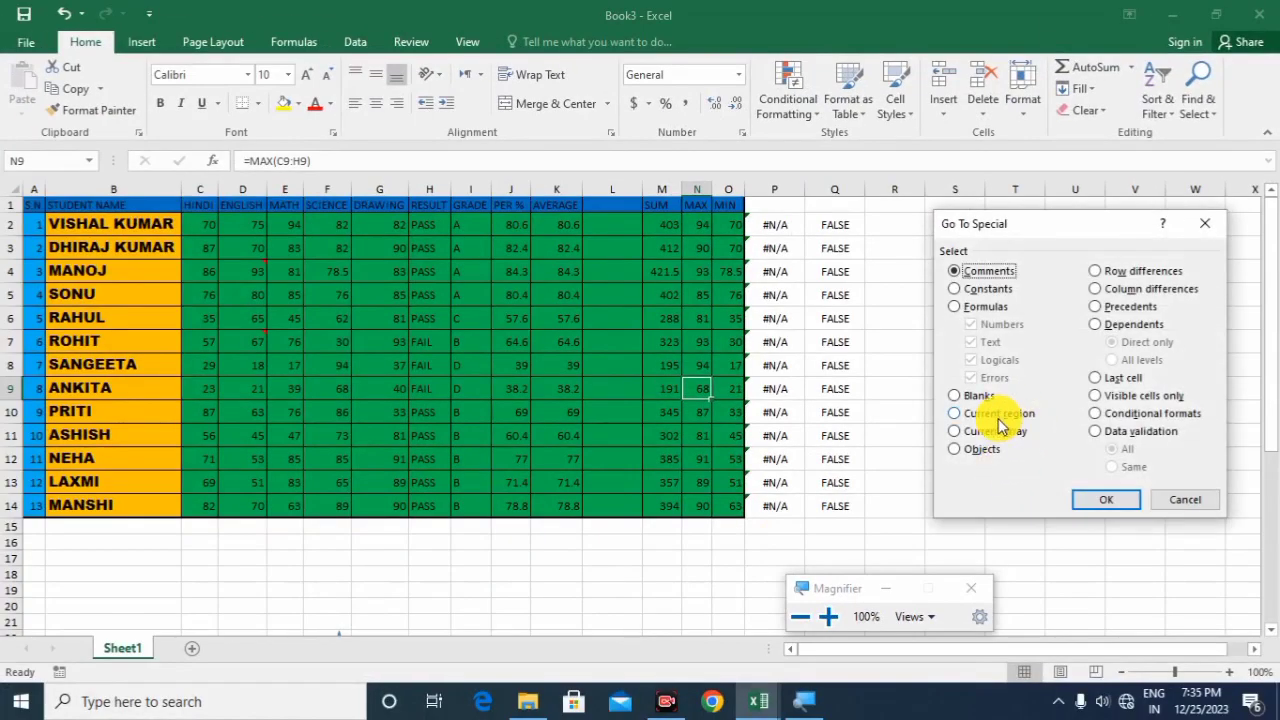
pyautogui.click(965, 396)
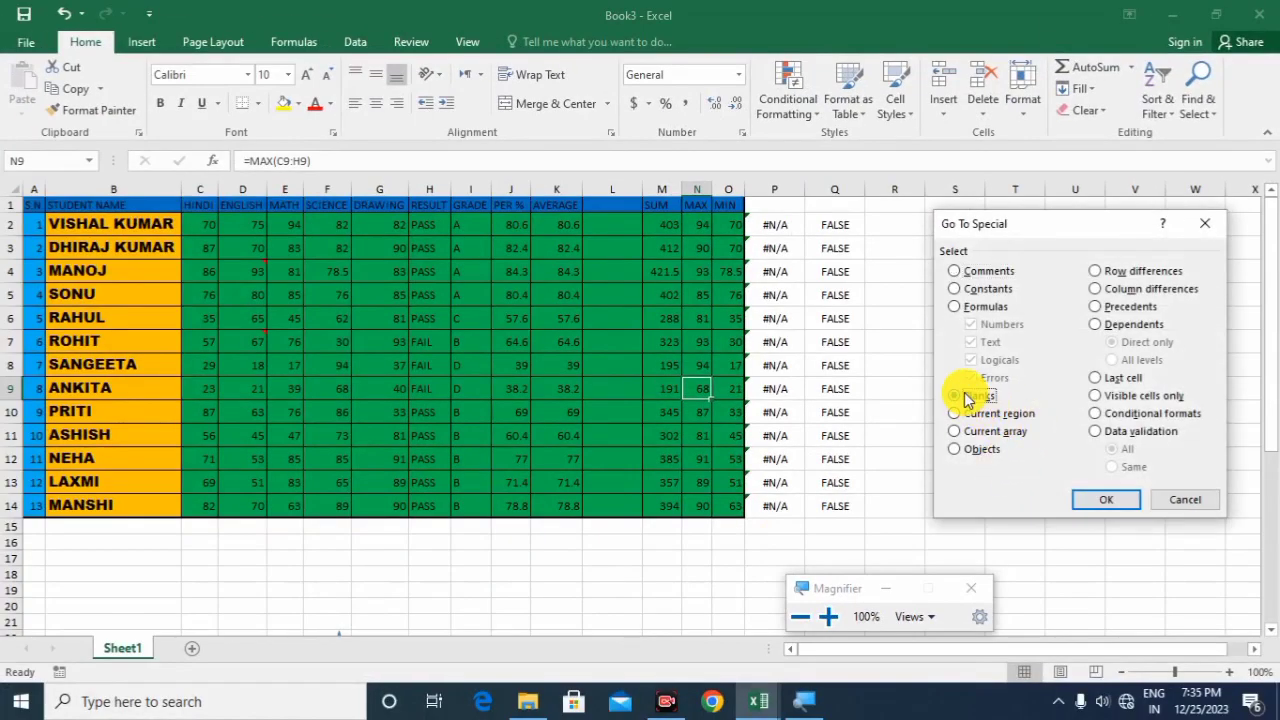
pyautogui.click(1093, 500)
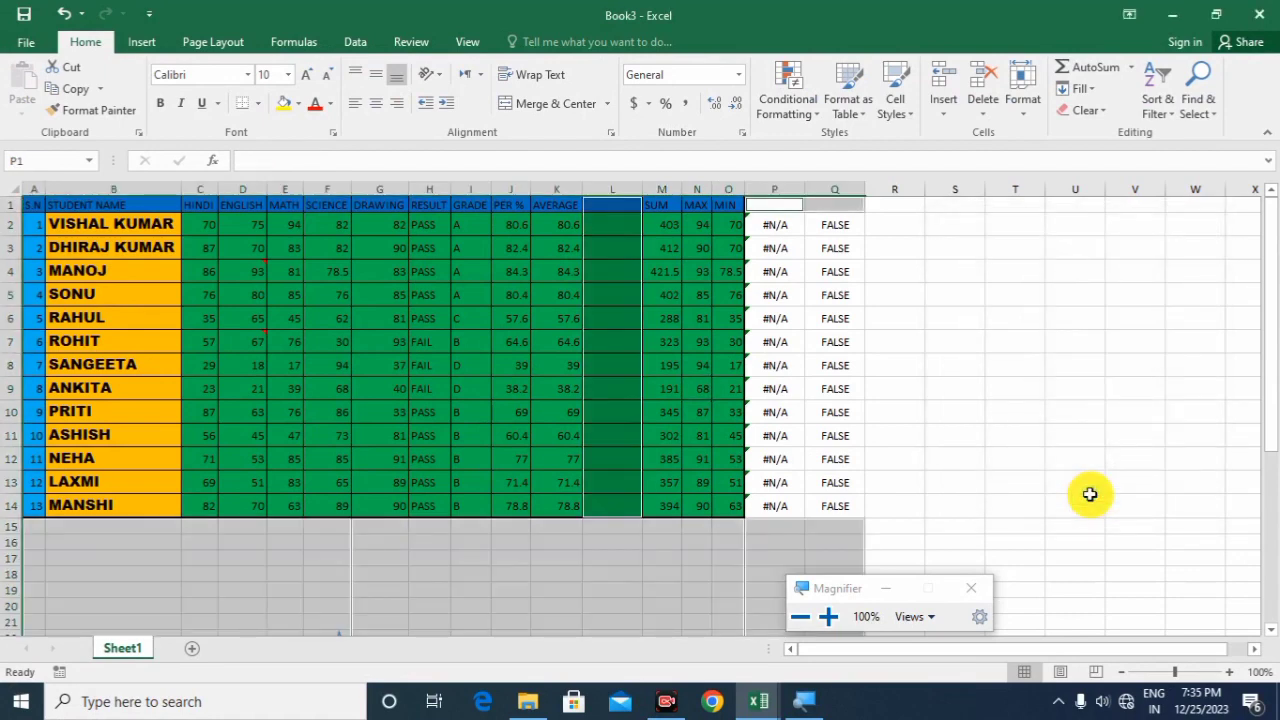
pyautogui.scroll(-5, 905, 520)
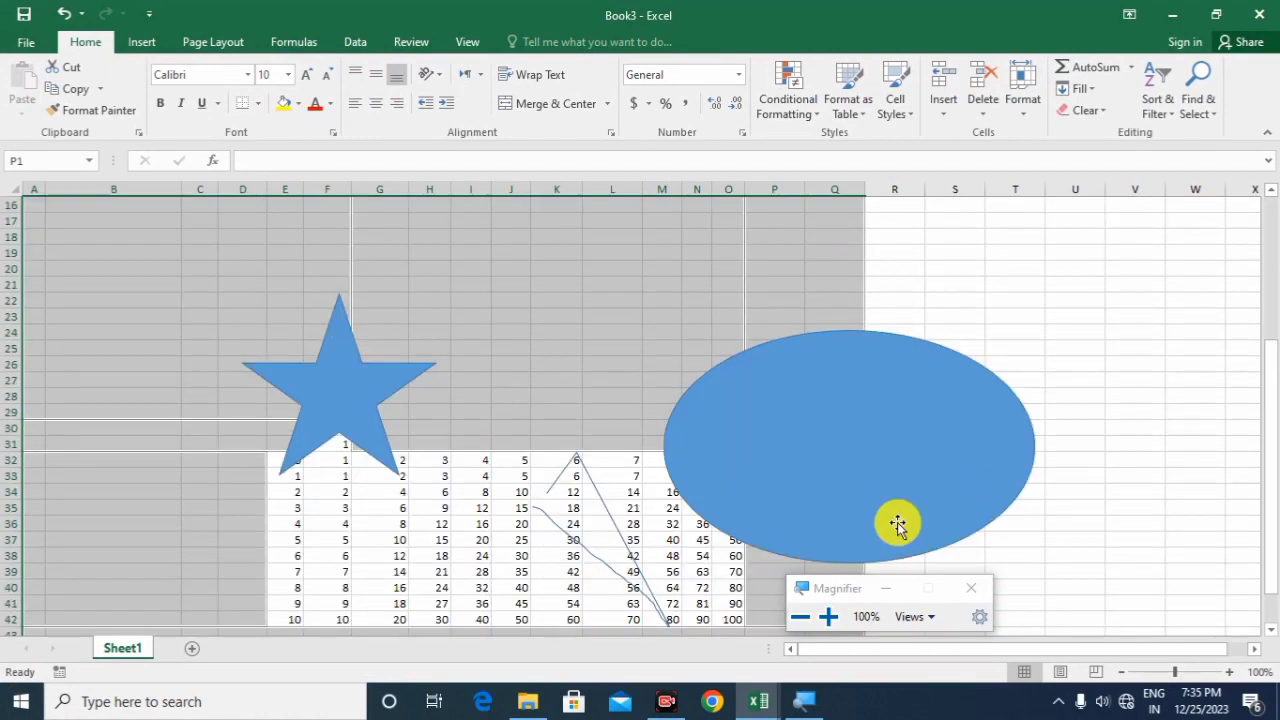
pyautogui.scroll(5, 890, 523)
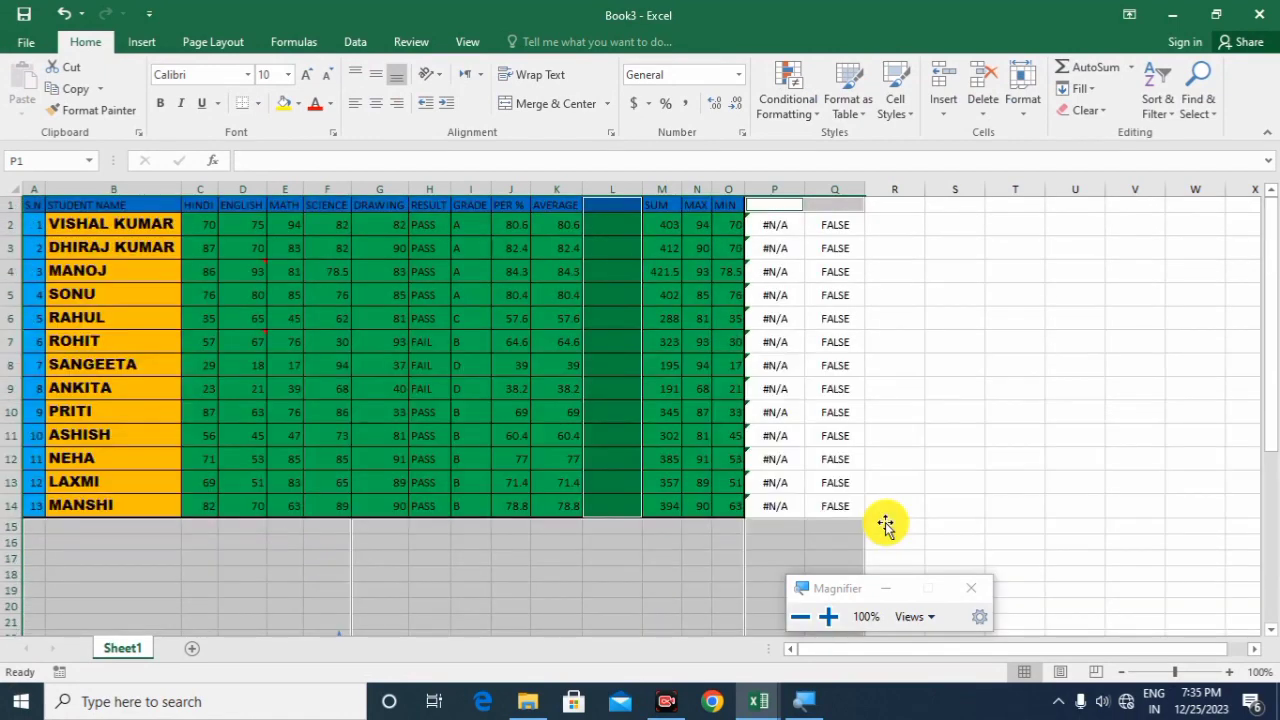
# - From cell P14, select the surrounding data block using Go To Special's Current region option
pyautogui.click(786, 498)
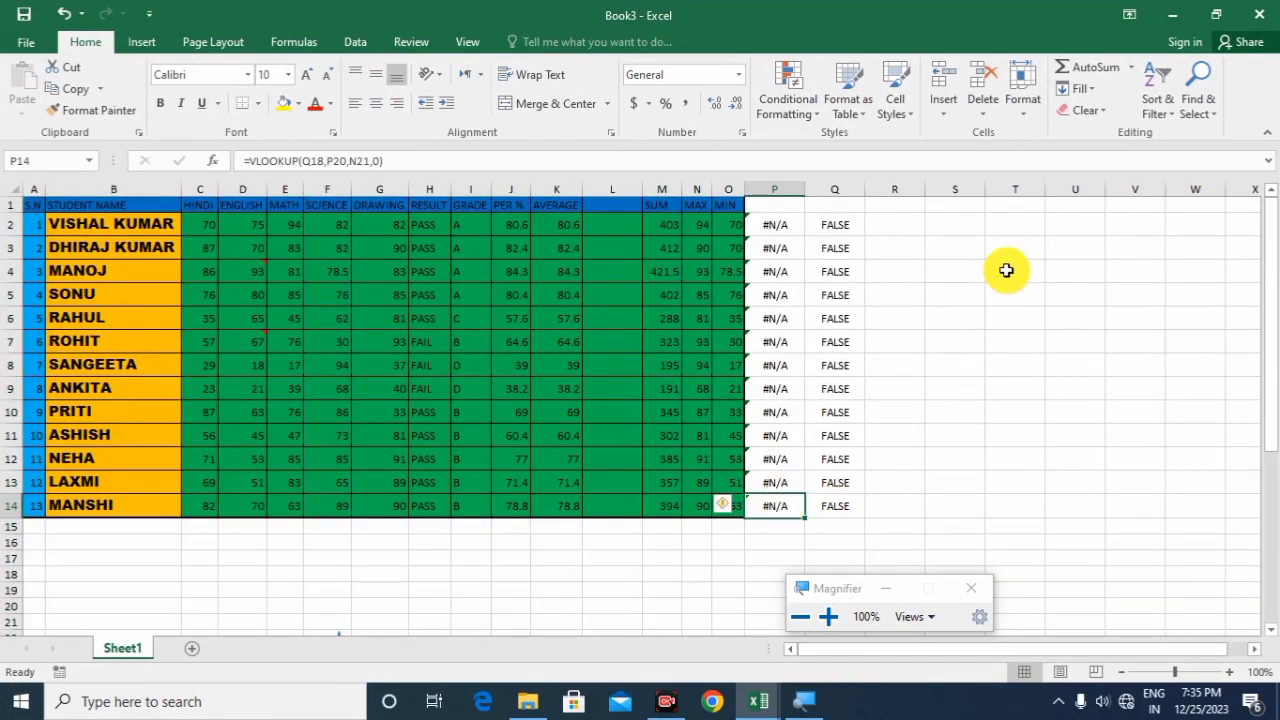
pyautogui.click(1165, 120)
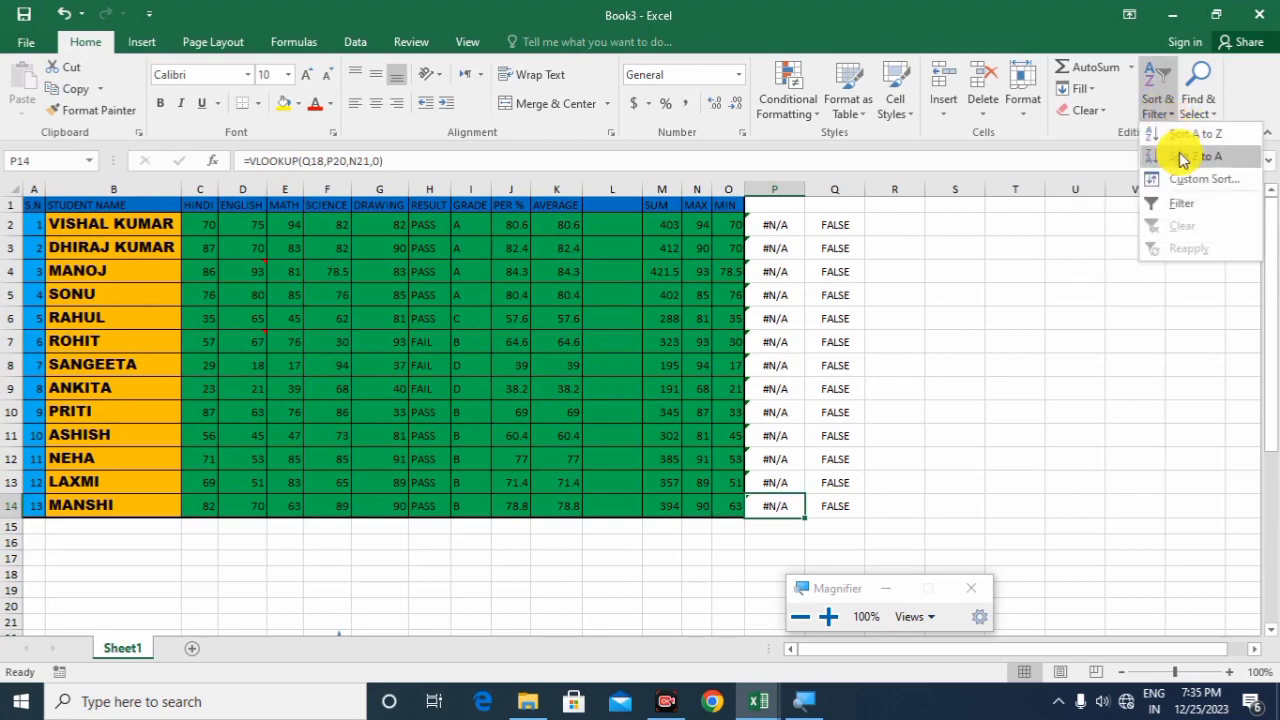
pyautogui.click(1196, 108)
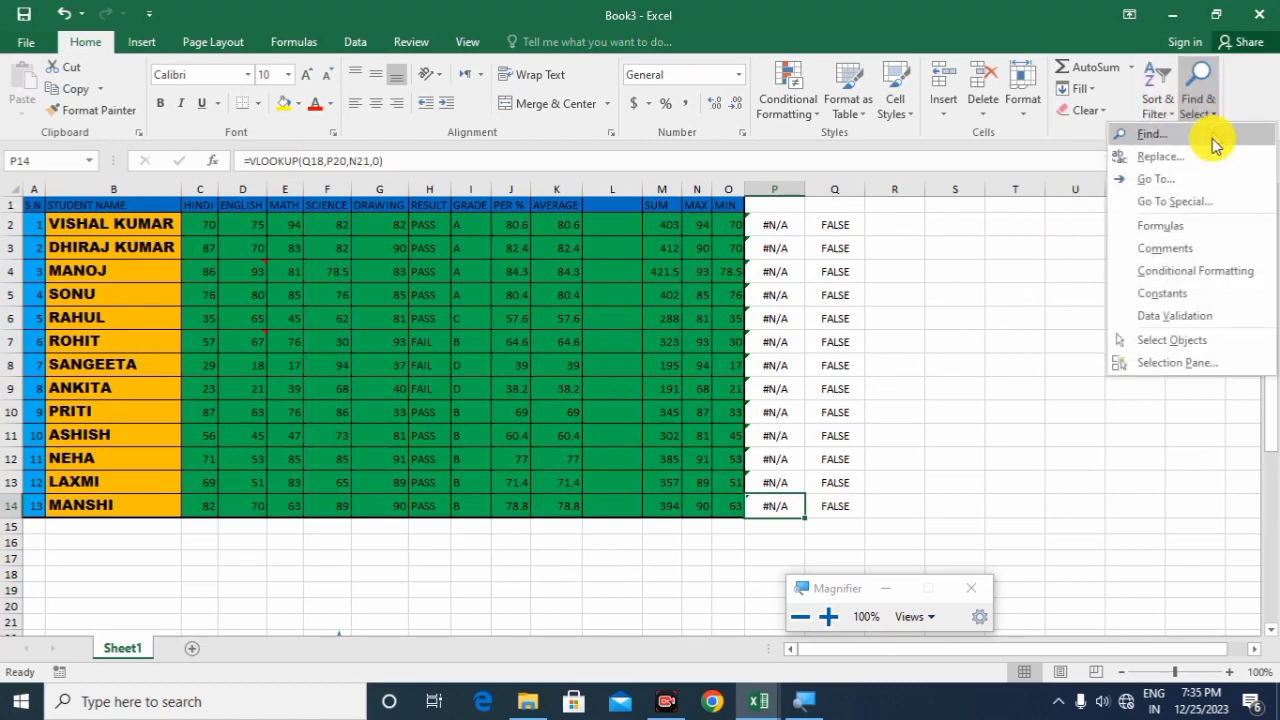
pyautogui.click(1186, 183)
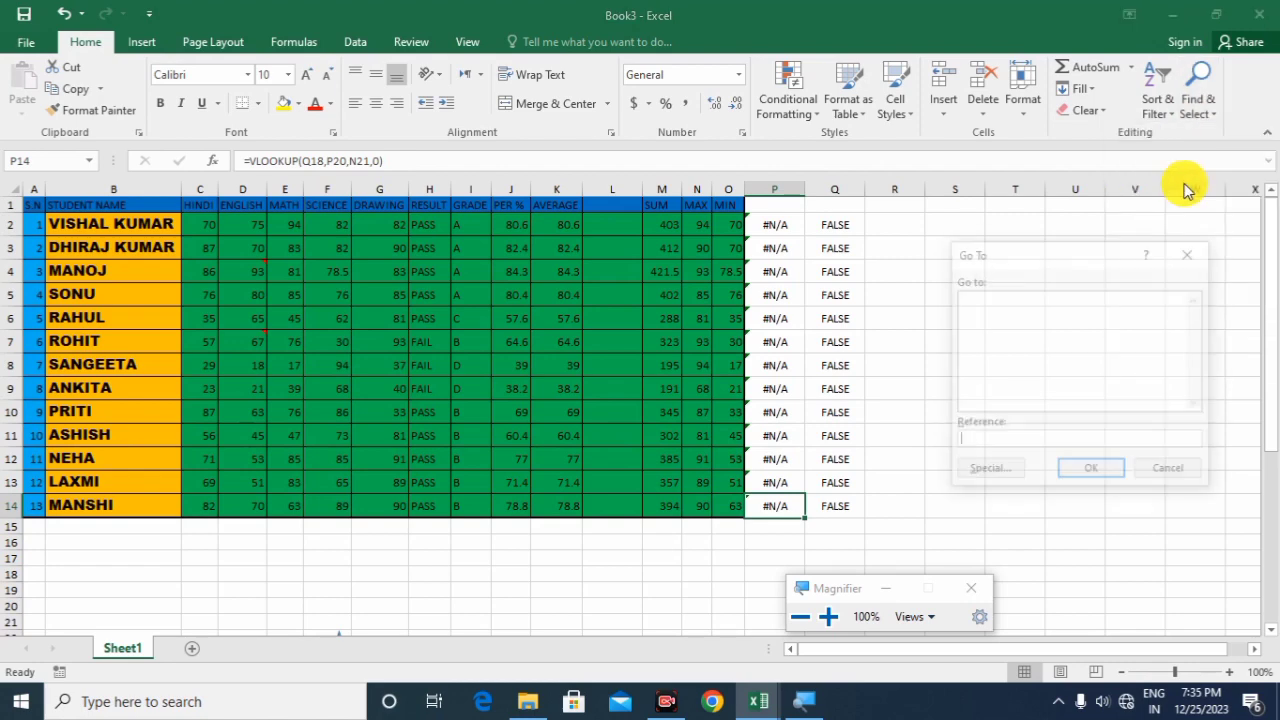
pyautogui.click(1000, 480)
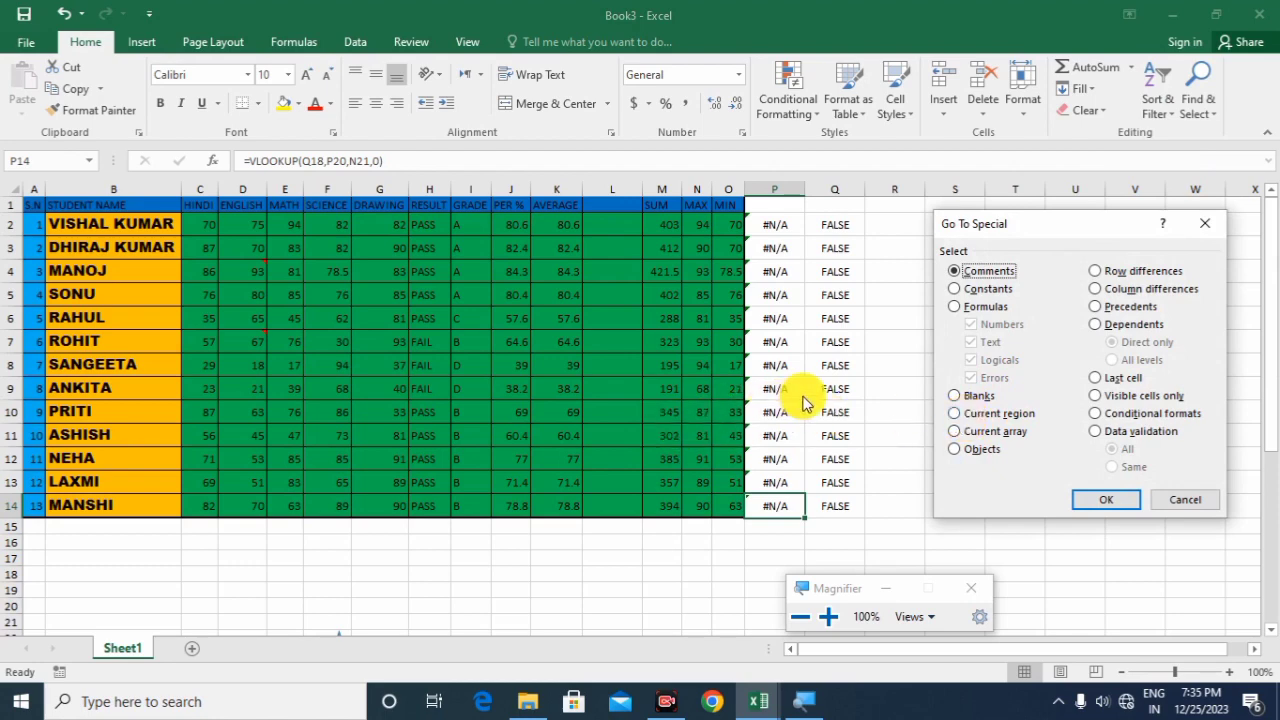
pyautogui.click(990, 413)
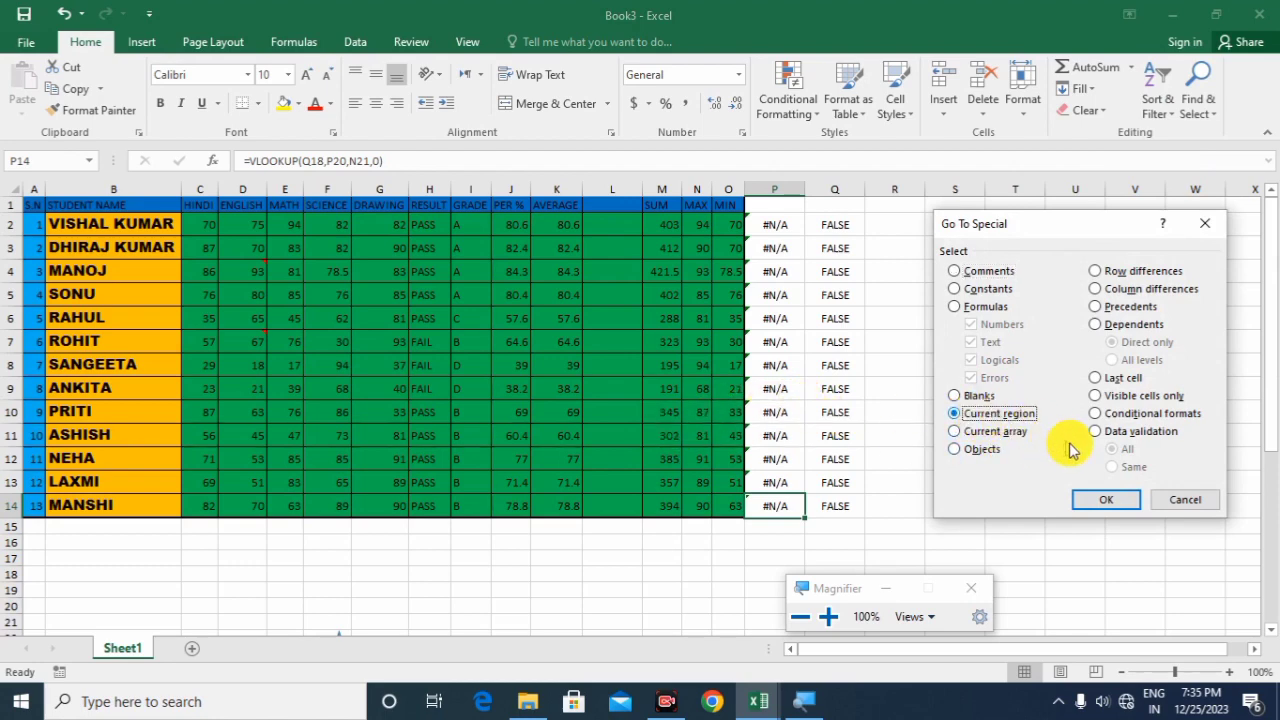
pyautogui.click(1100, 500)
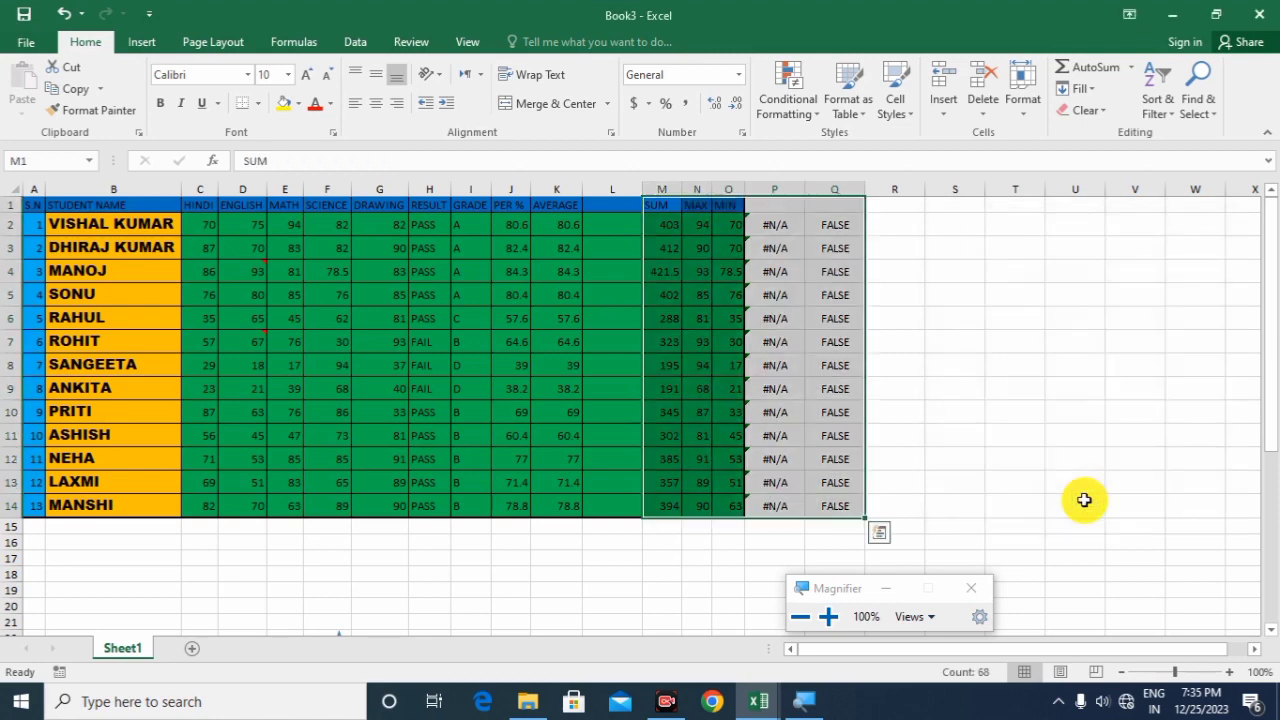
# - Clear the selection, select the whole data block around P7 and the one around J7 with Select All, and finish on cell N7
pyautogui.click(880, 312)
pyautogui.click(765, 336)
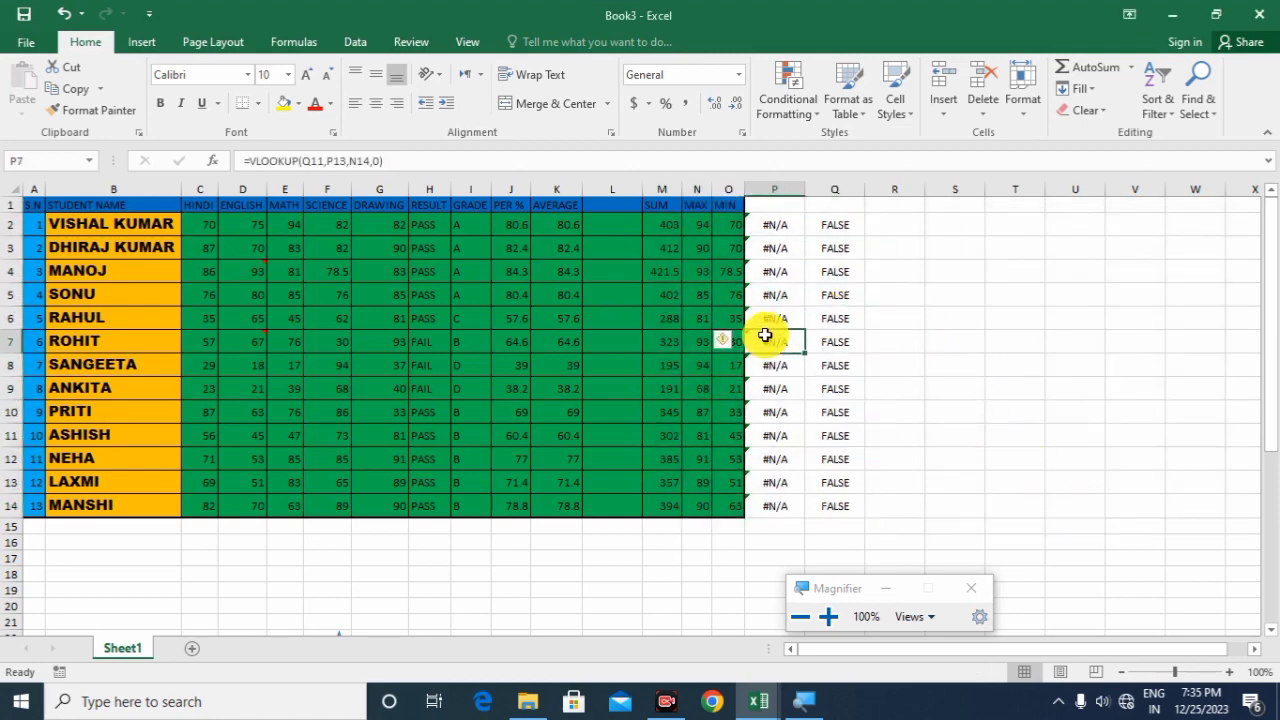
pyautogui.hotkey('ctrl', 'a')
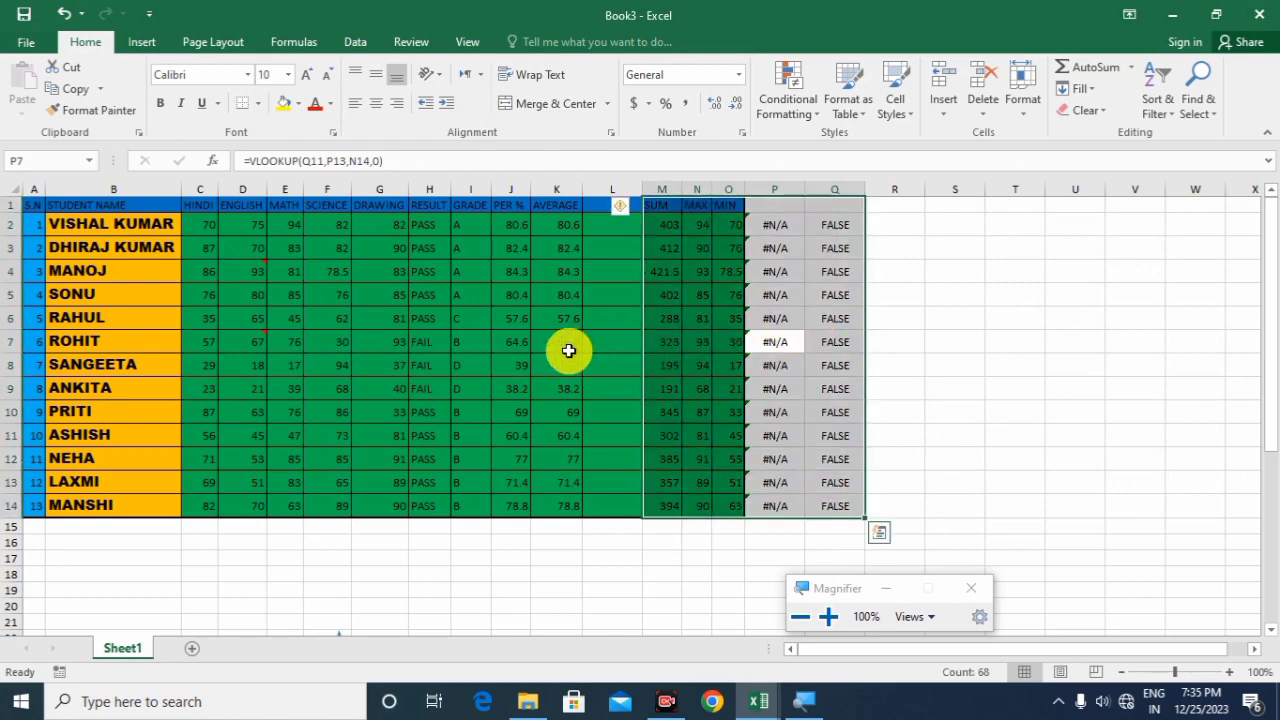
pyautogui.click(512, 350)
pyautogui.hotkey('ctrl', 'a')
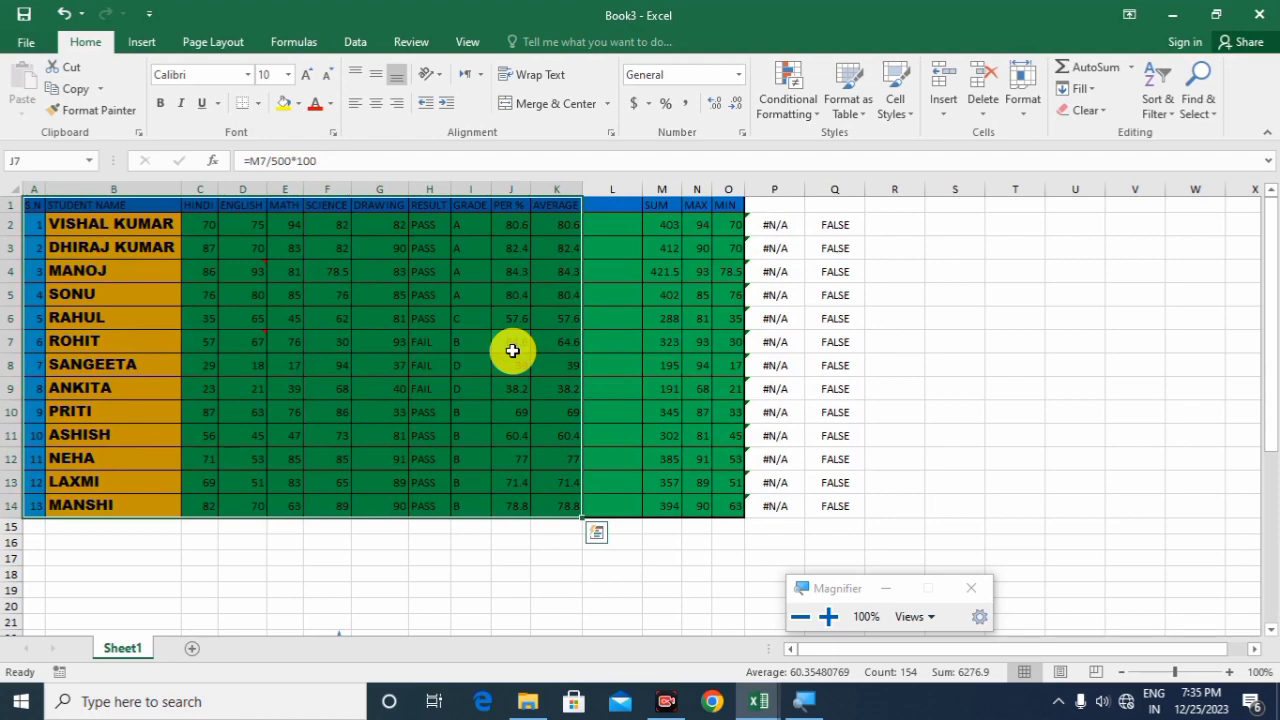
pyautogui.click(684, 342)
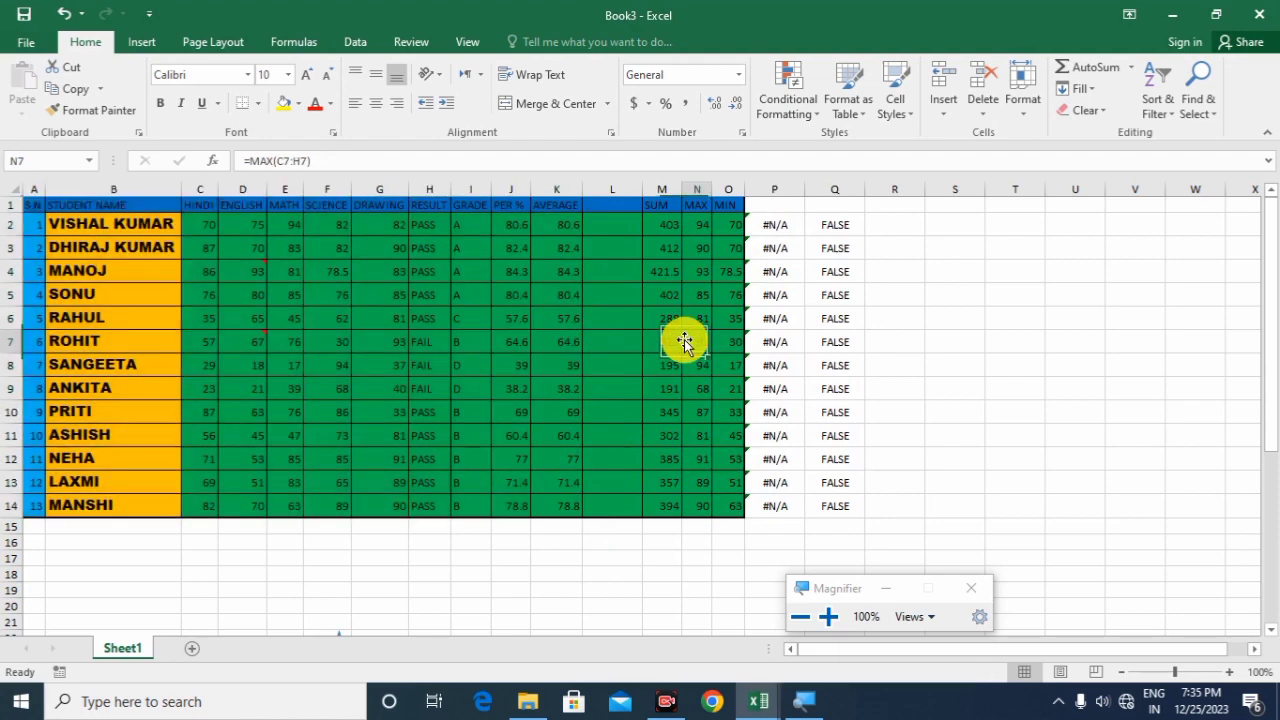
# - From cell K8, select the main marks table using Go To Special's Current region option
pyautogui.click(554, 366)
pyautogui.click(1197, 110)
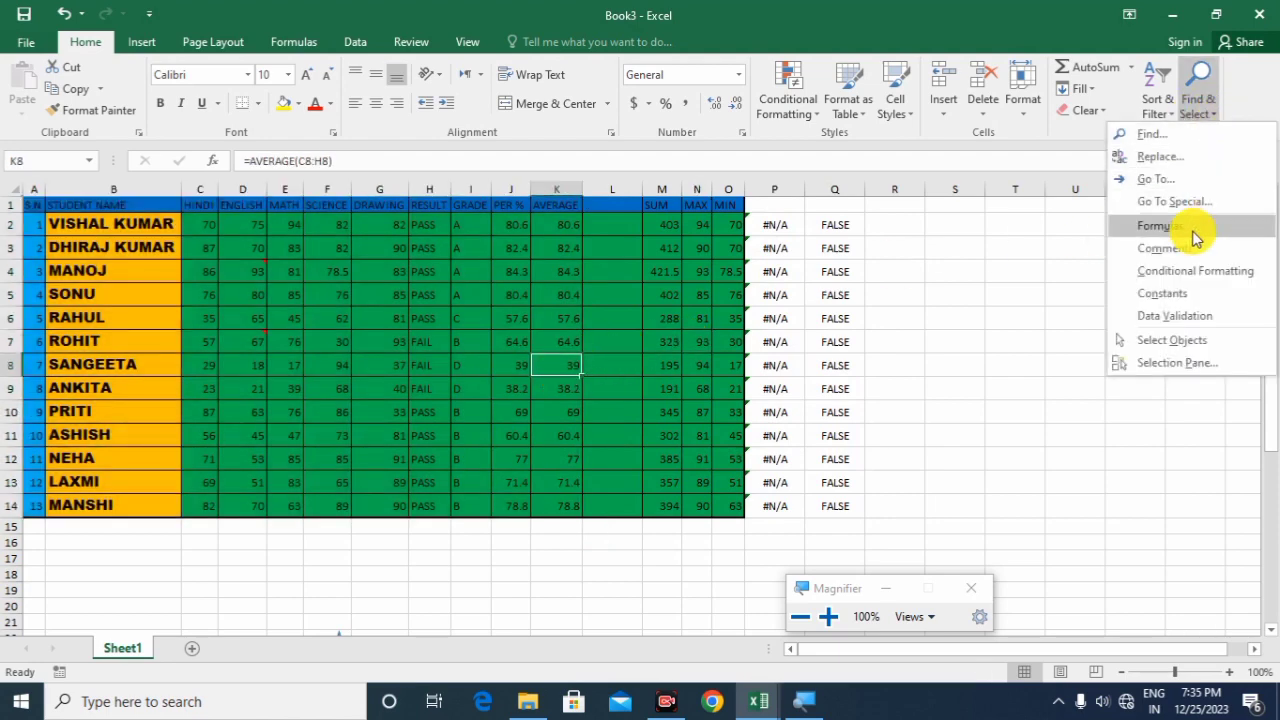
pyautogui.click(1188, 178)
pyautogui.click(988, 471)
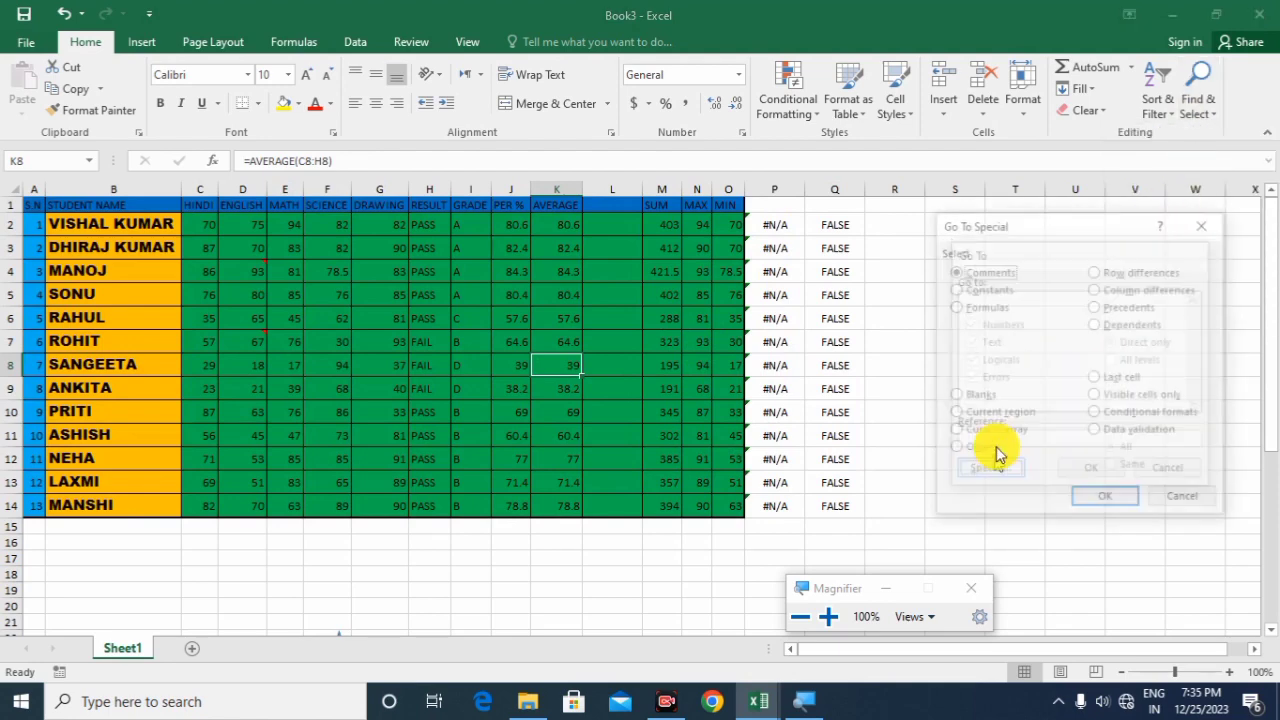
pyautogui.click(956, 413)
pyautogui.click(1106, 499)
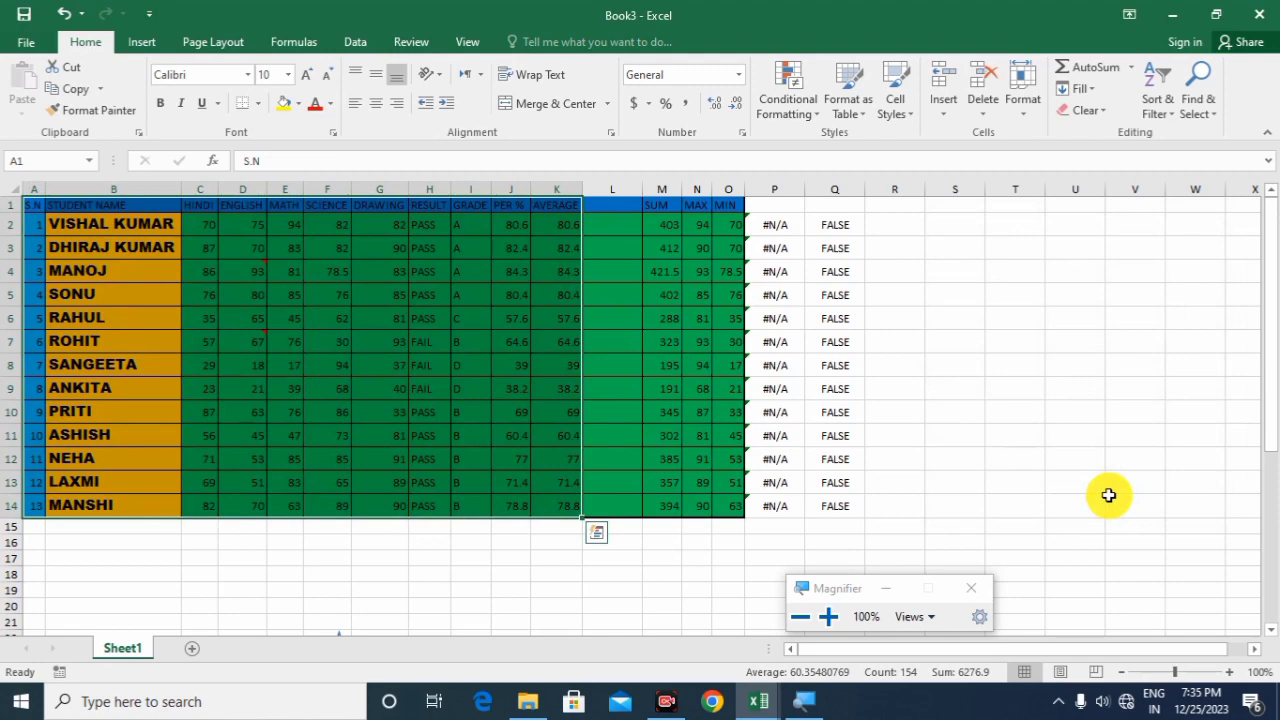
# - From the empty cell R6, try to select an array using Go To Special's Current array option
pyautogui.click(898, 320)
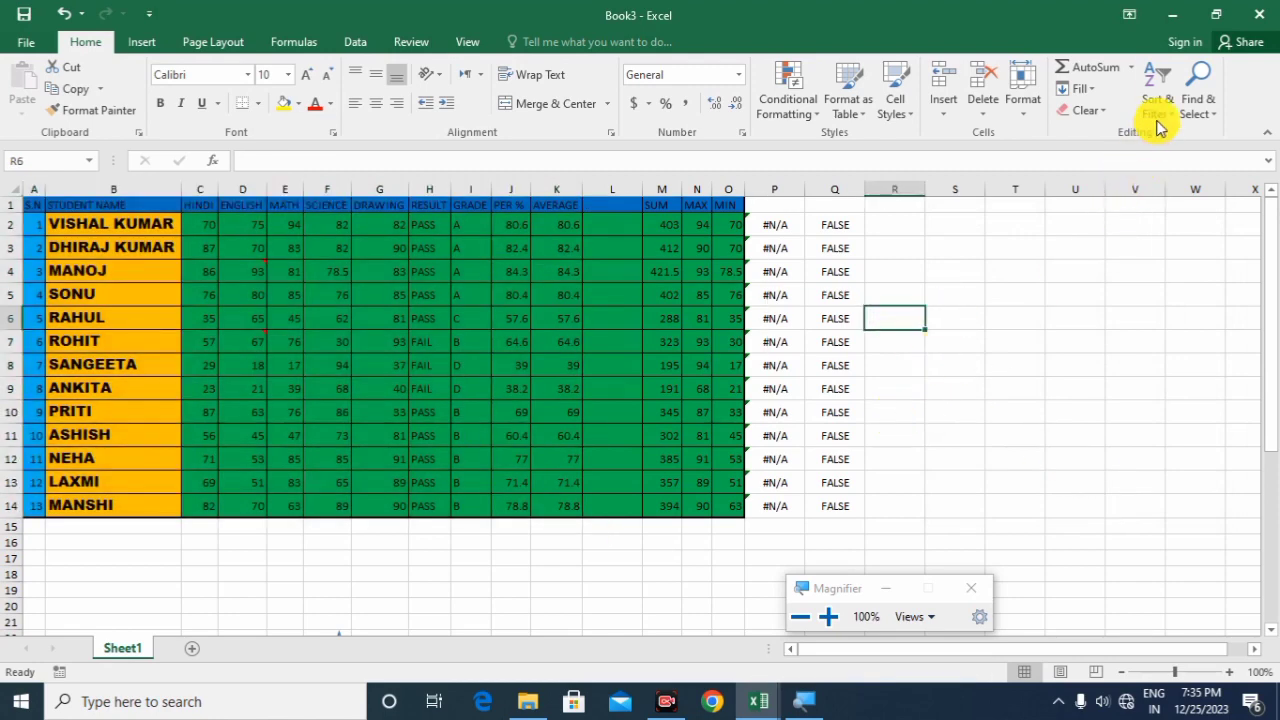
pyautogui.click(1206, 110)
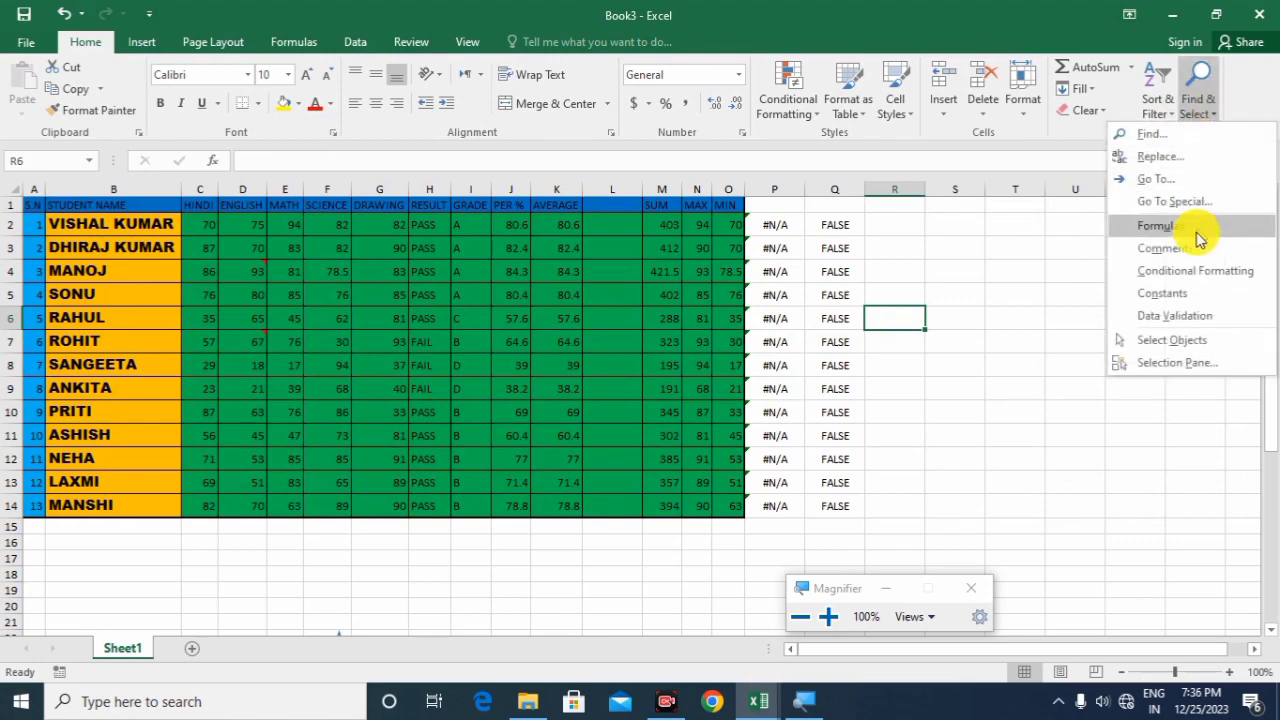
pyautogui.click(1189, 180)
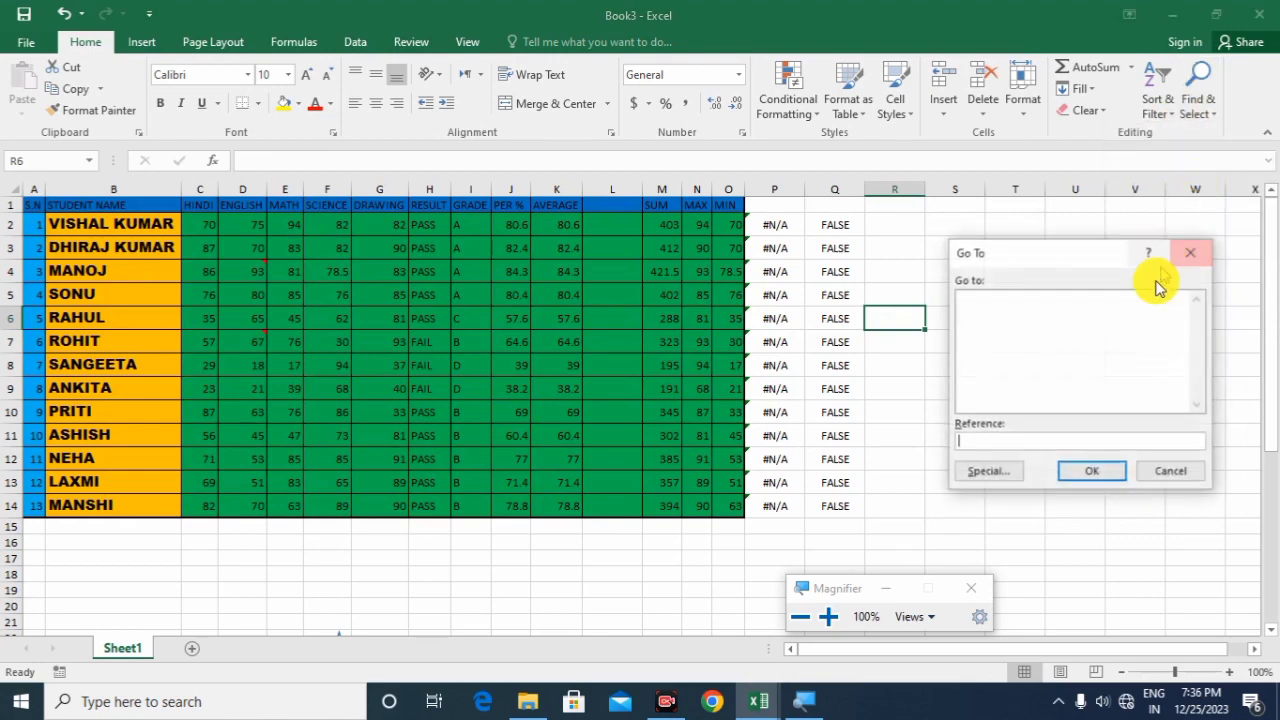
pyautogui.click(990, 471)
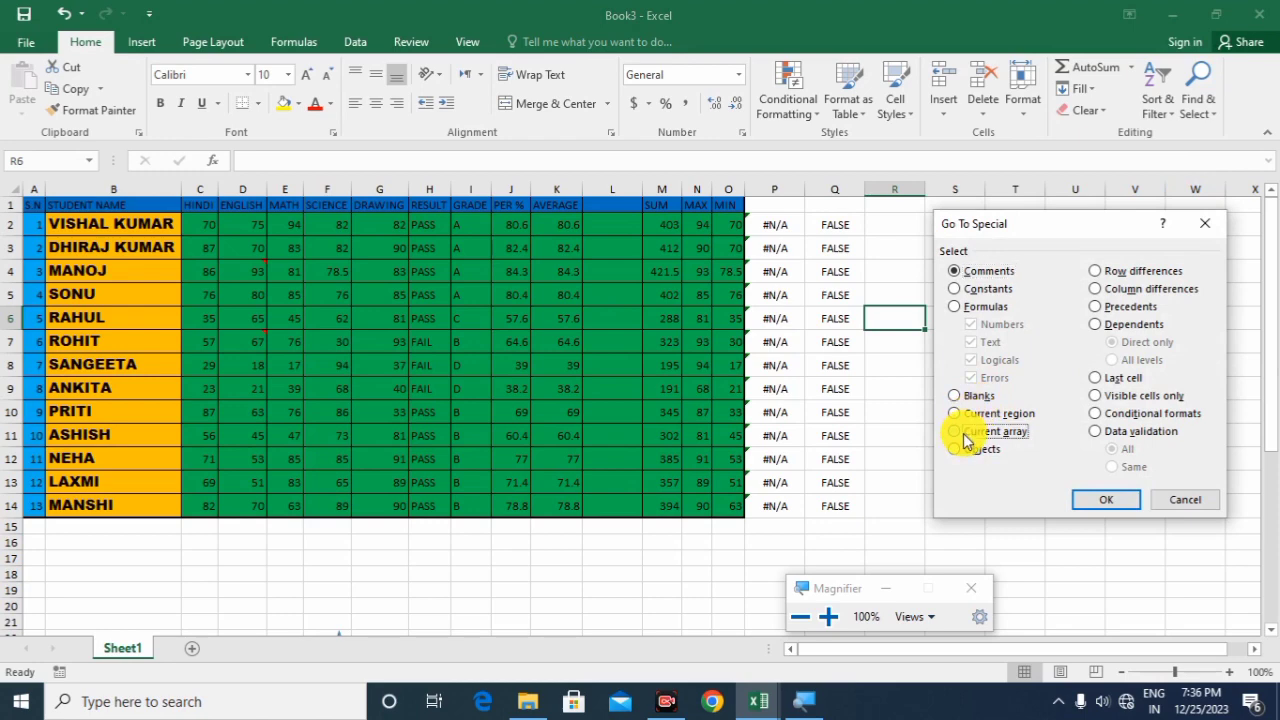
pyautogui.click(962, 436)
pyautogui.click(1088, 505)
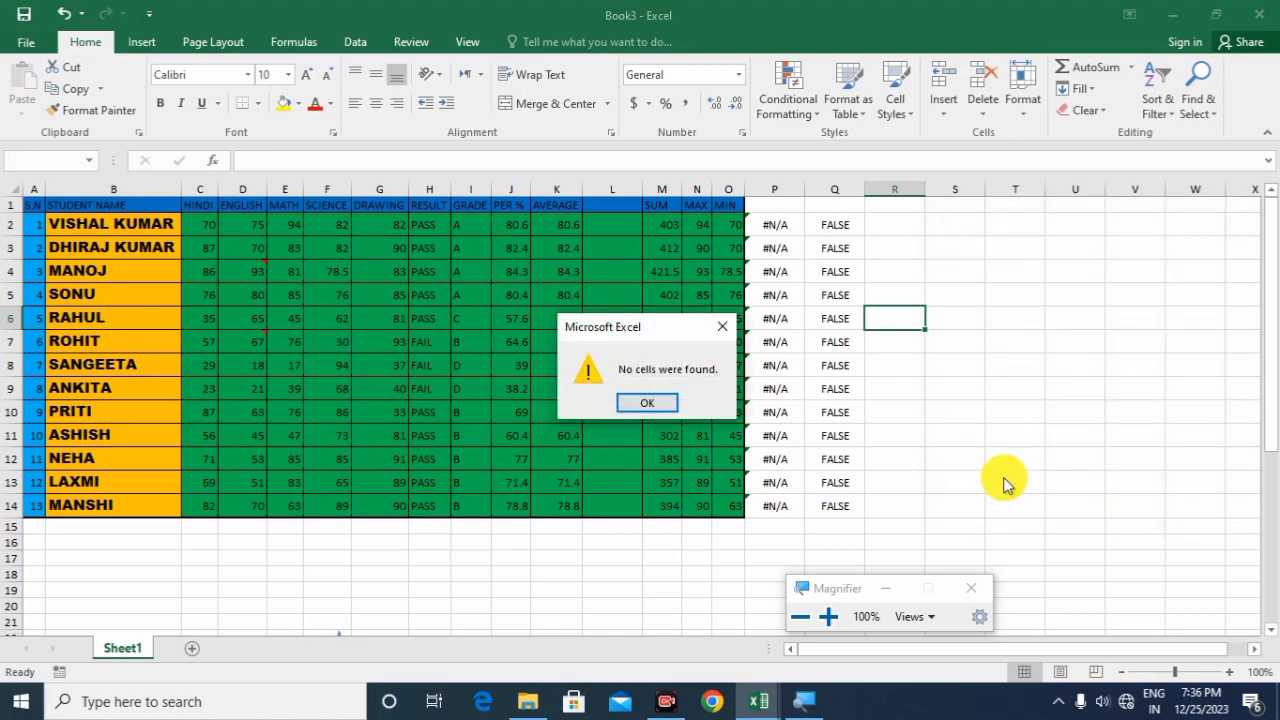
pyautogui.click(722, 326)
# - Move the ellipse, the star and the freehand lines to the right, clear of the multiplication table in E30:O42
pyautogui.scroll(-7, 906, 437)
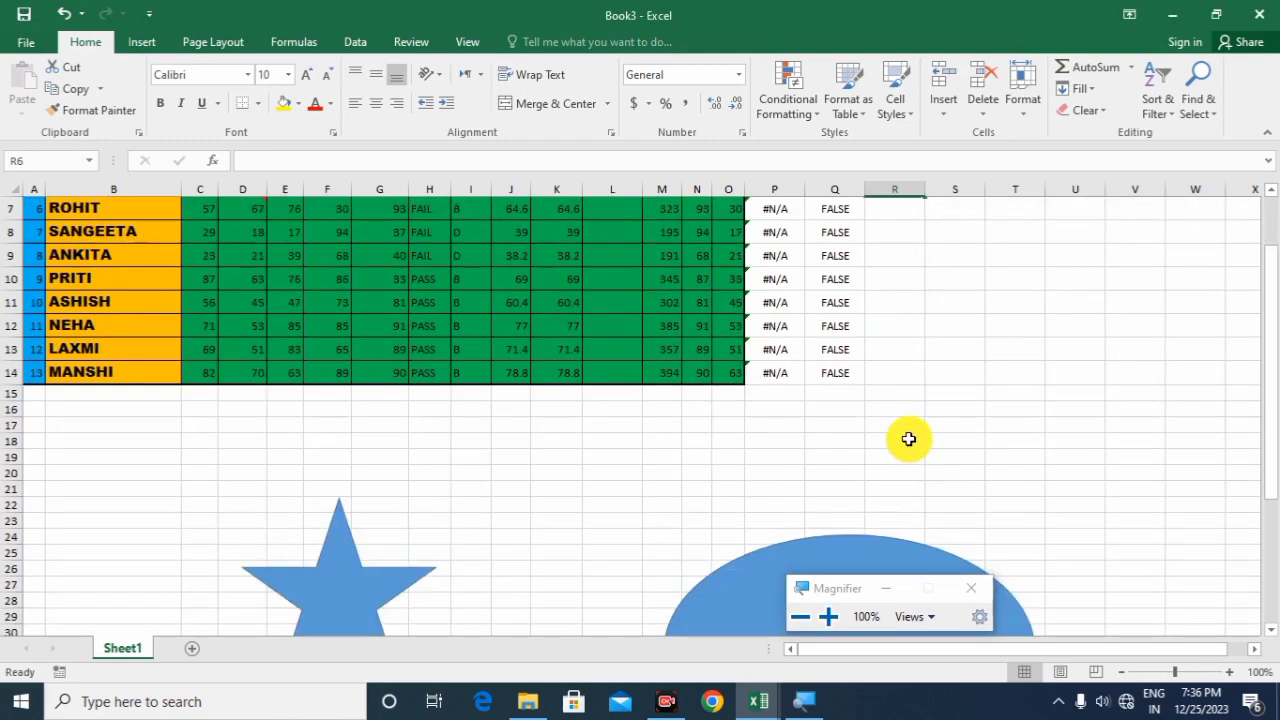
pyautogui.moveTo(853, 418); pyautogui.dragTo(1092, 368)
pyautogui.moveTo(374, 315); pyautogui.dragTo(896, 309)
pyautogui.click(600, 462)
pyautogui.moveTo(600, 461); pyautogui.dragTo(1078, 463)
# - From cell J37, select the whole multiplication table using Go To Special's Current array option, and clear the selection
pyautogui.click(512, 443)
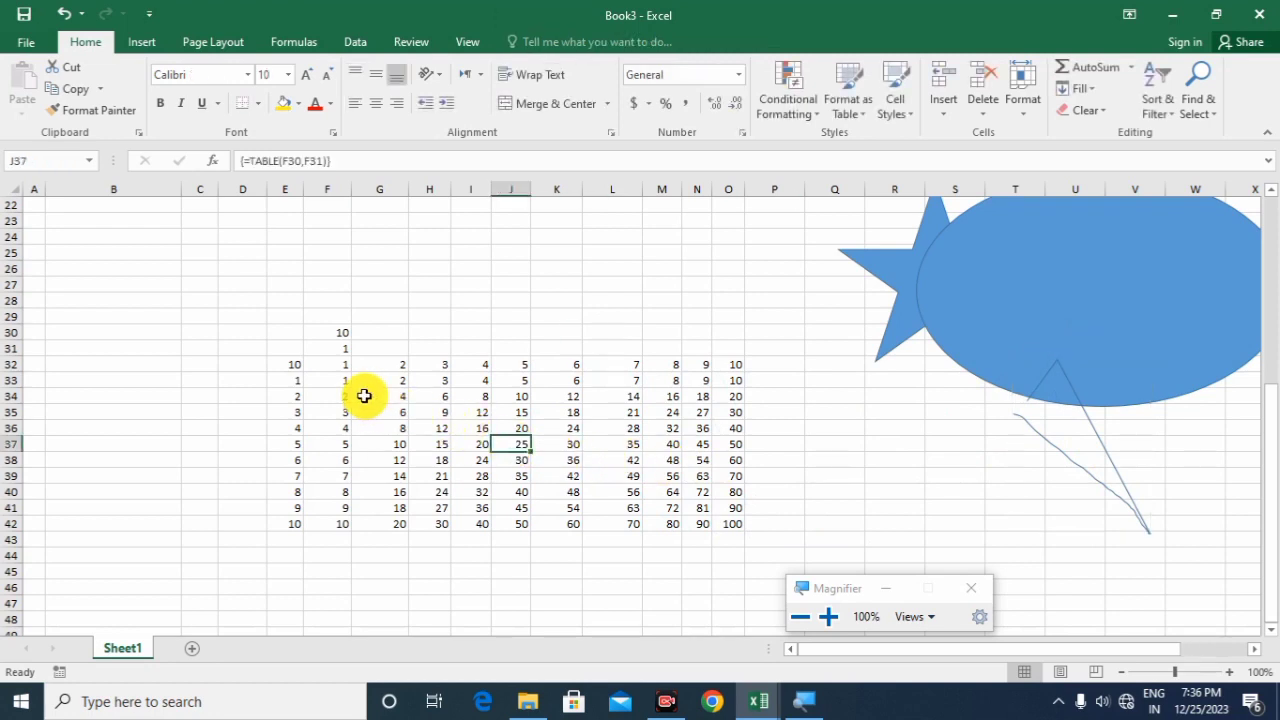
pyautogui.click(1205, 120)
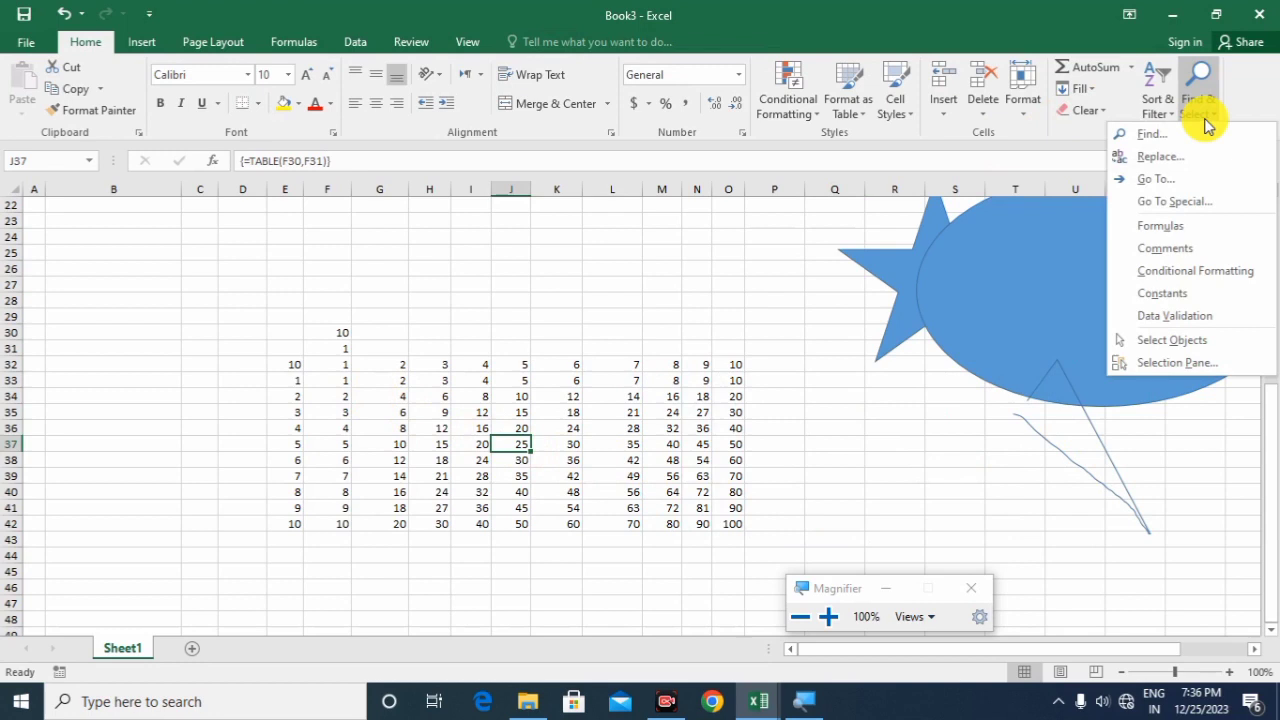
pyautogui.click(1176, 180)
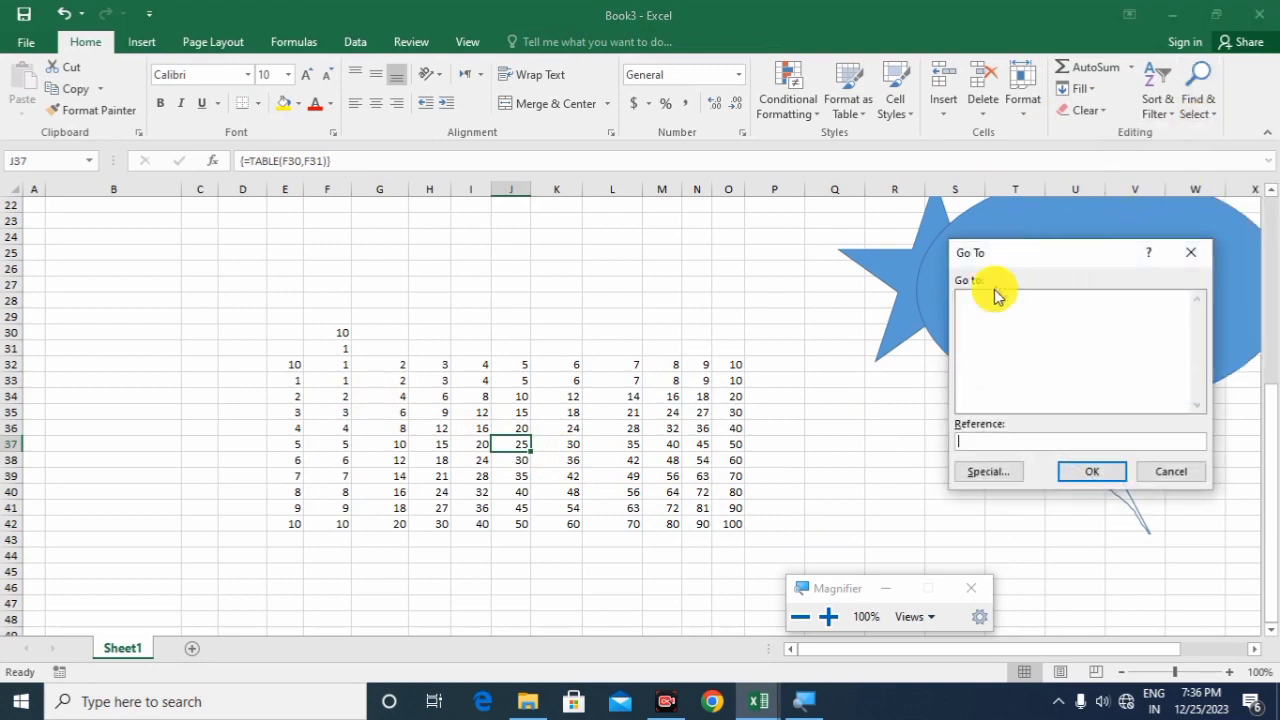
pyautogui.click(992, 469)
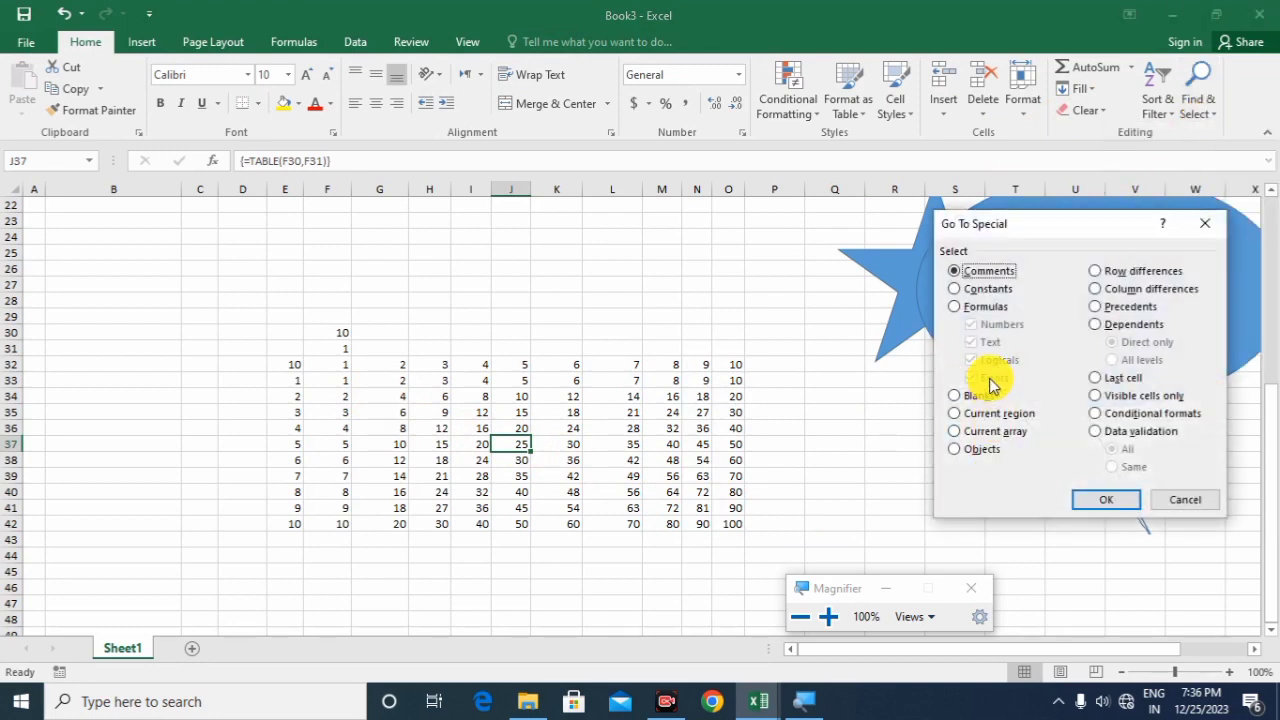
pyautogui.click(957, 307)
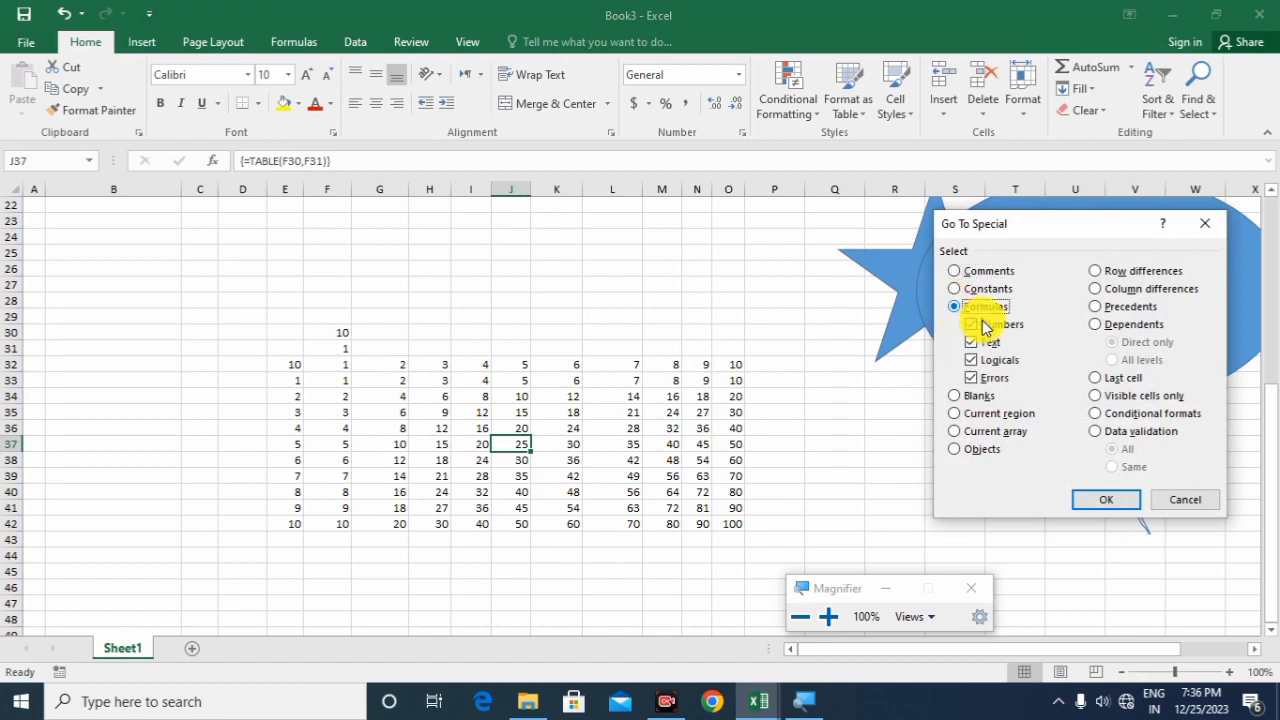
pyautogui.click(984, 436)
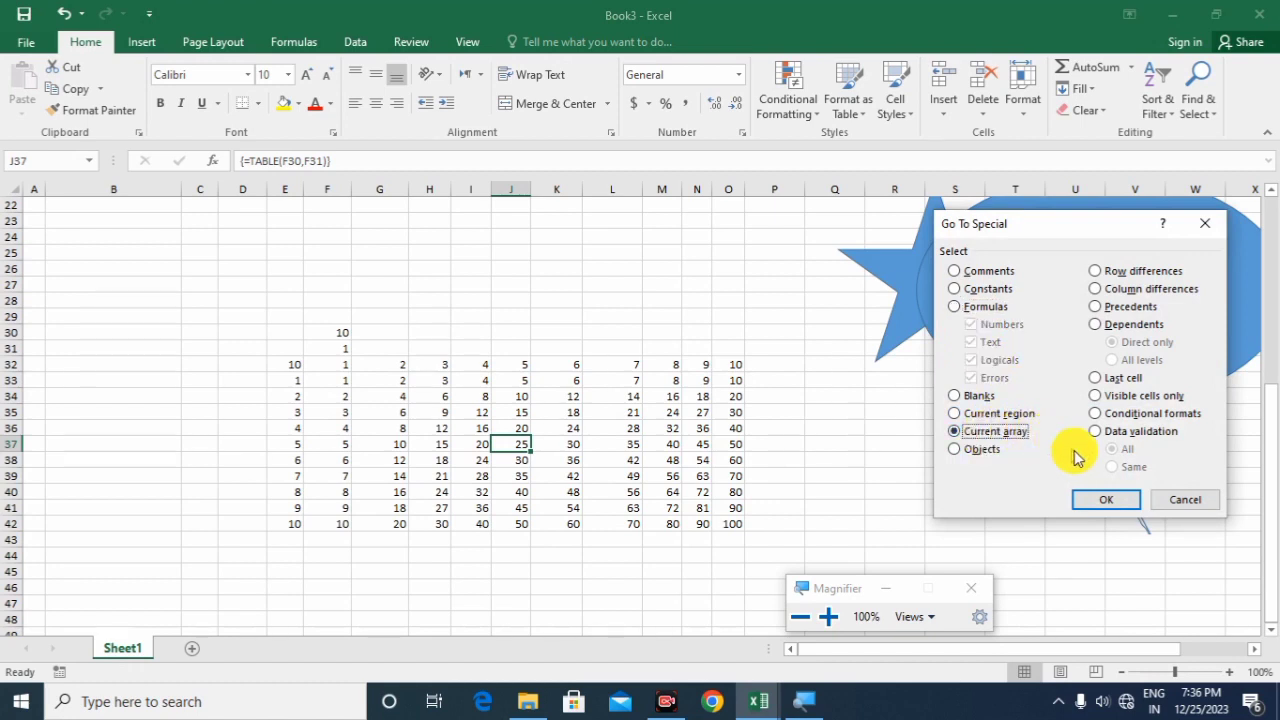
pyautogui.click(1108, 499)
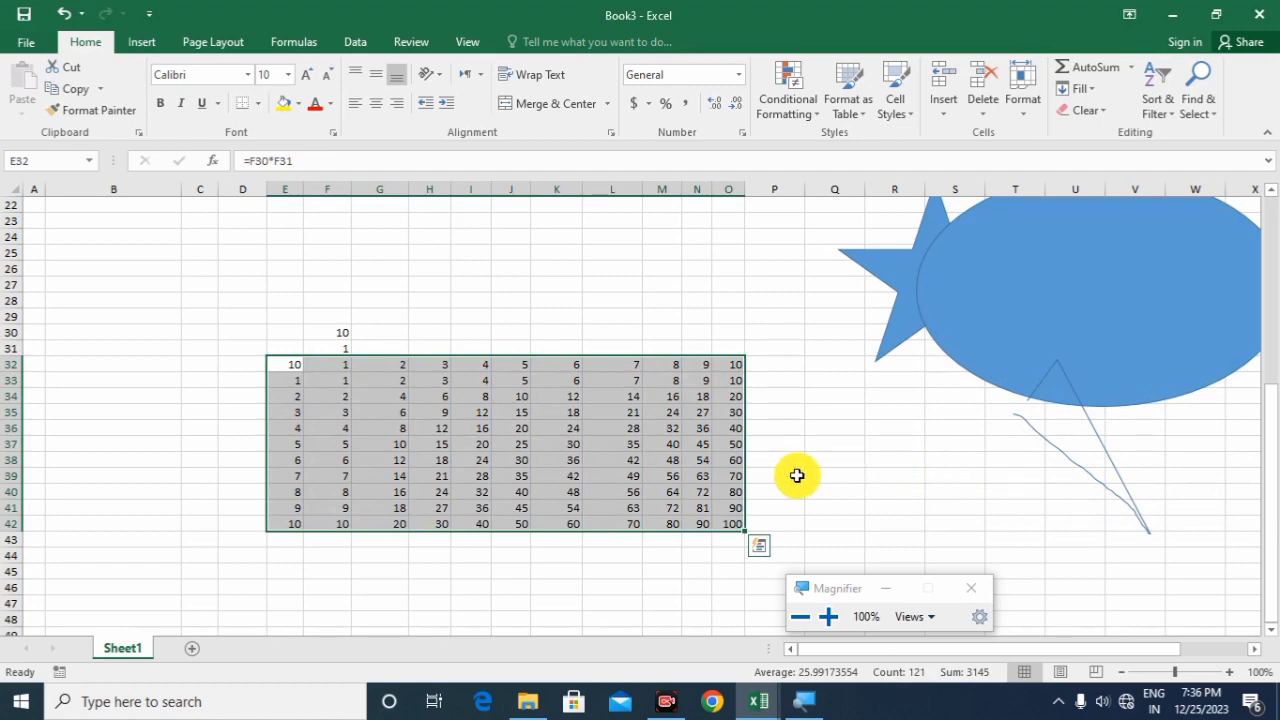
pyautogui.click(826, 449)
# - Below the existing multiplication table, enter 10 in cell G47 and 1 in cell G48
pyautogui.scroll(-4, 790, 449)
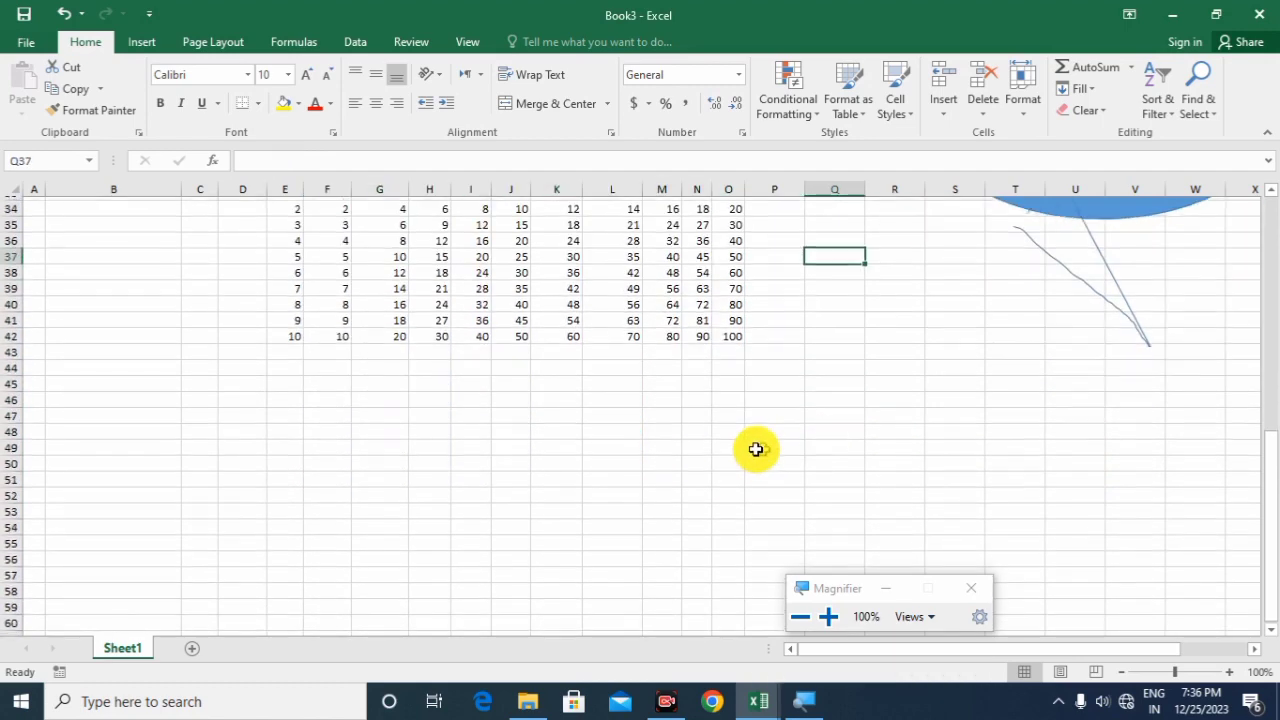
pyautogui.scroll(3, 700, 350)
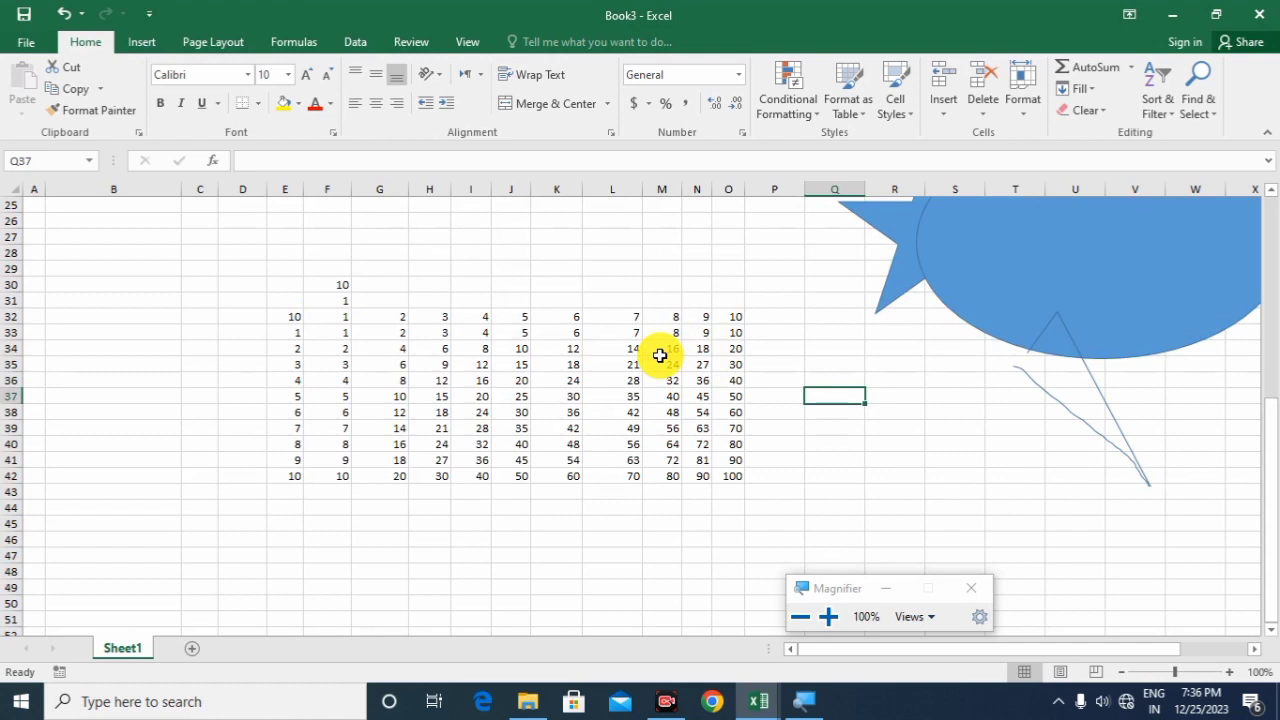
pyautogui.scroll(-2, 660, 356)
pyautogui.click(355, 459)
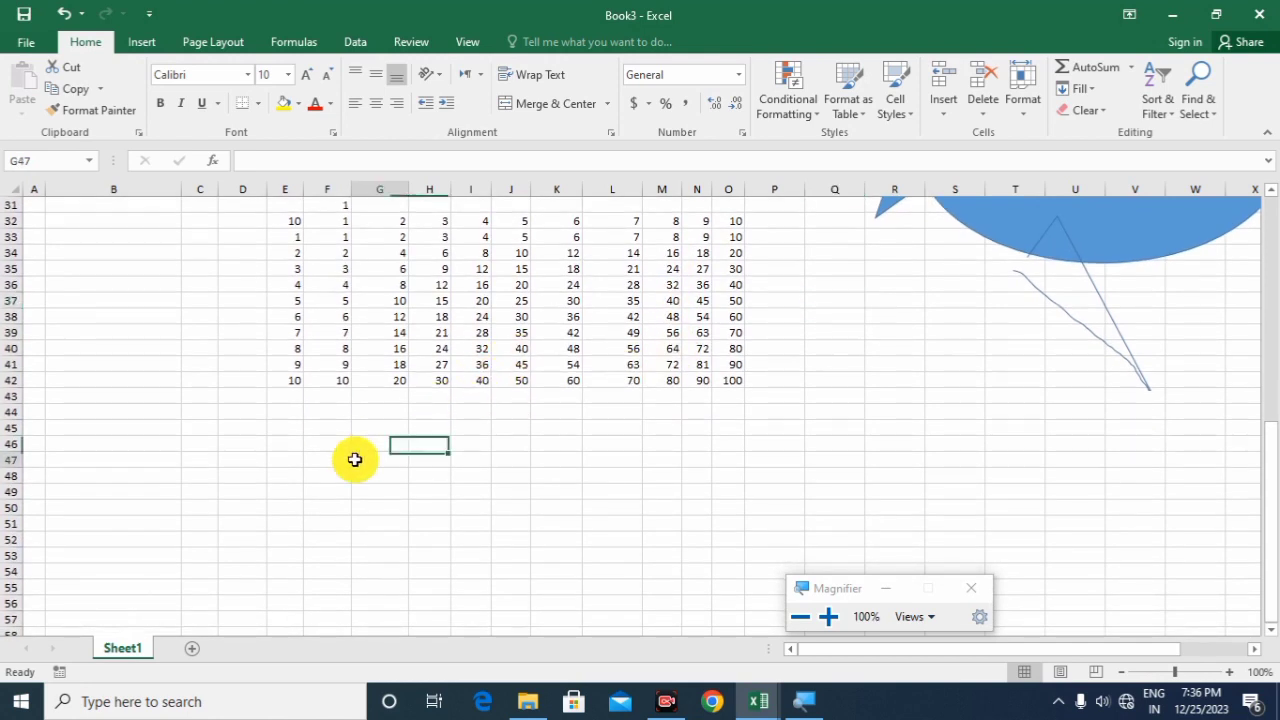
pyautogui.write('1')
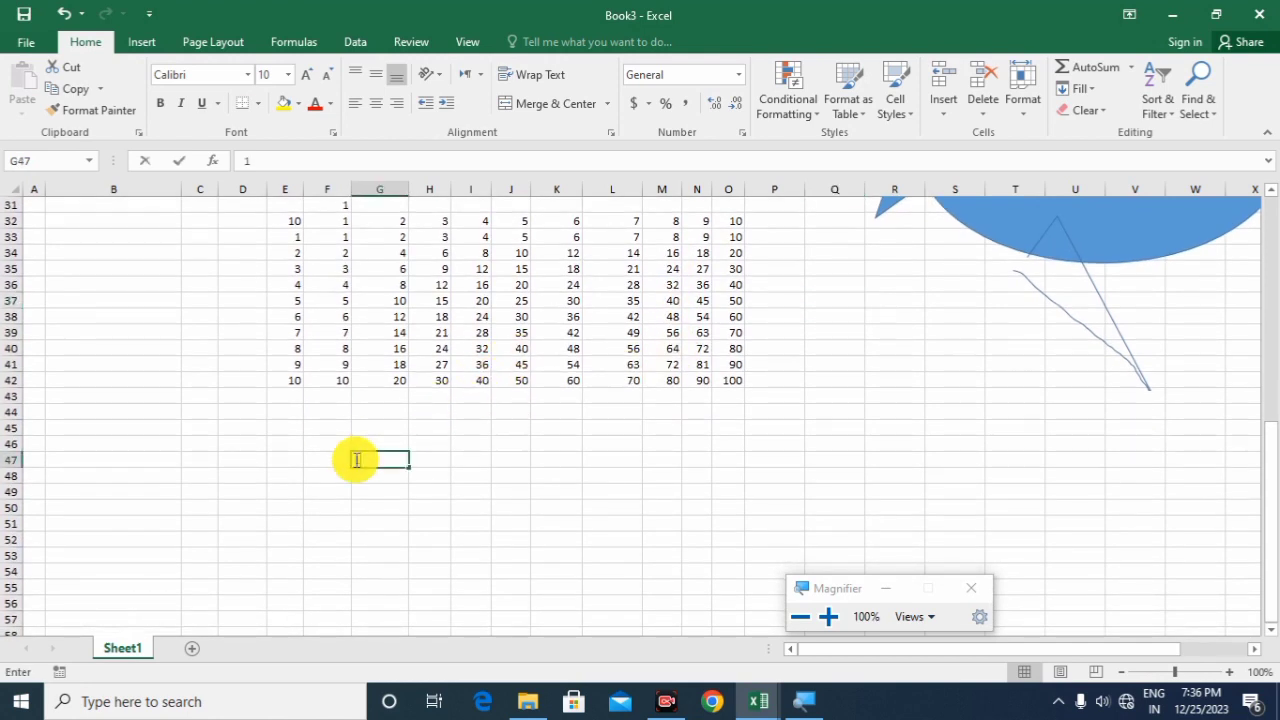
pyautogui.write('0')
pyautogui.press('Return')
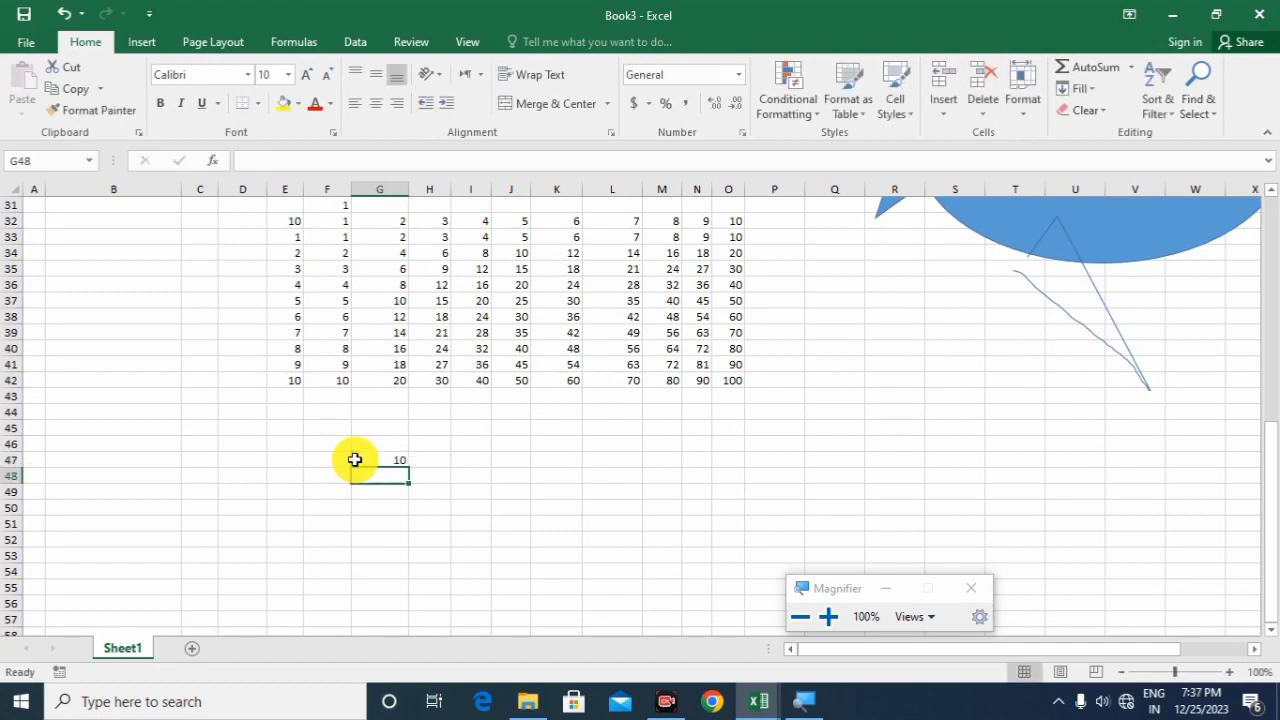
pyautogui.write('1')
pyautogui.press('Left')
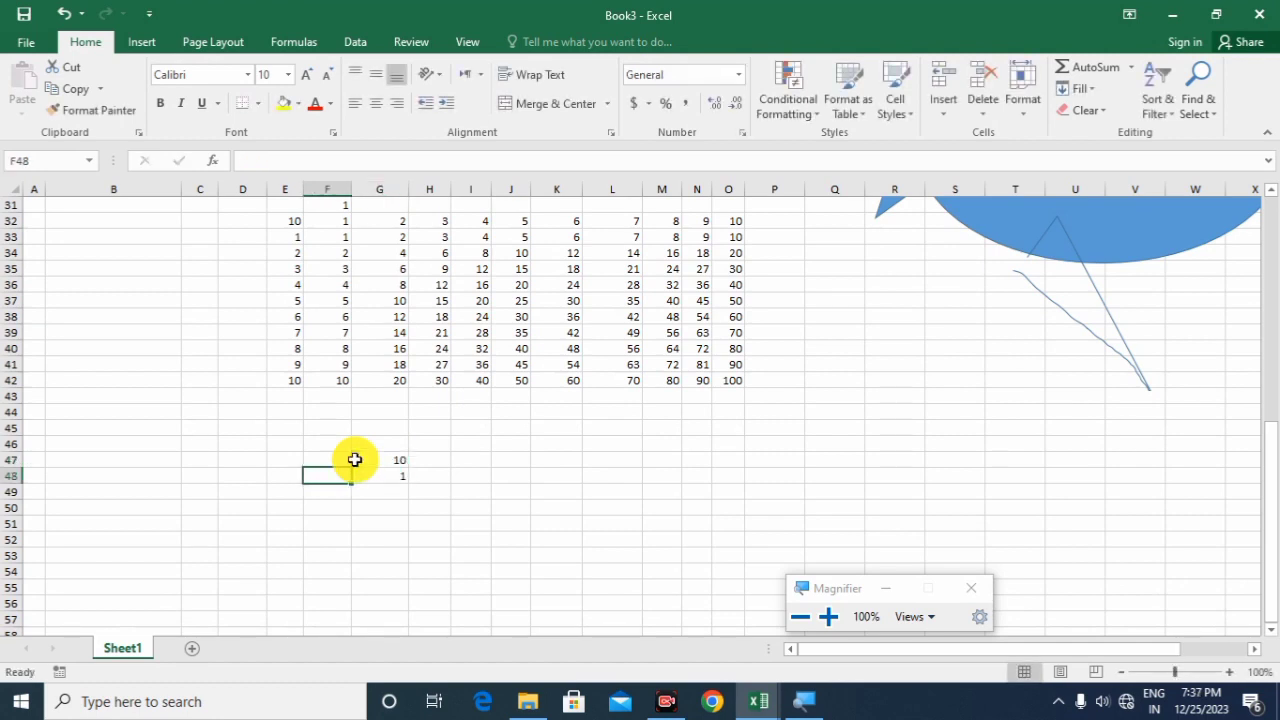
# - Enter the formula =G47*G48 in cell F49 to multiply the two input values
pyautogui.write('=')
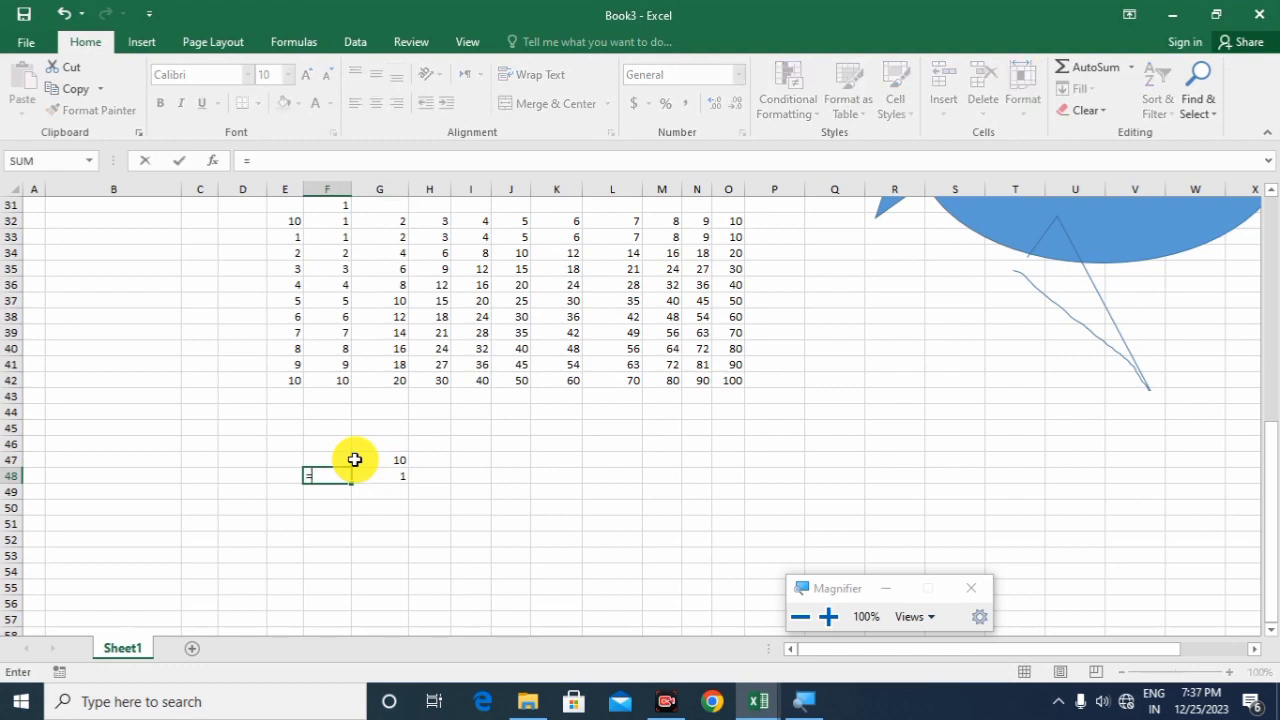
pyautogui.press('Escape')
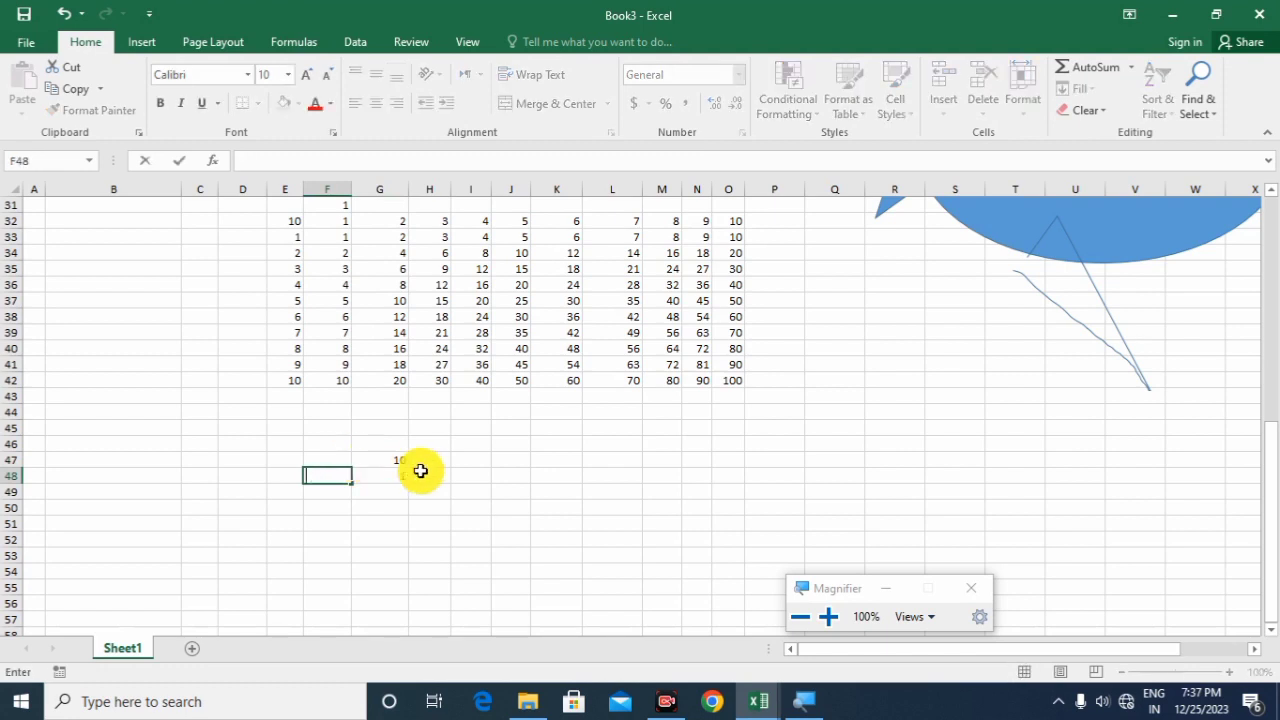
pyautogui.click(330, 493)
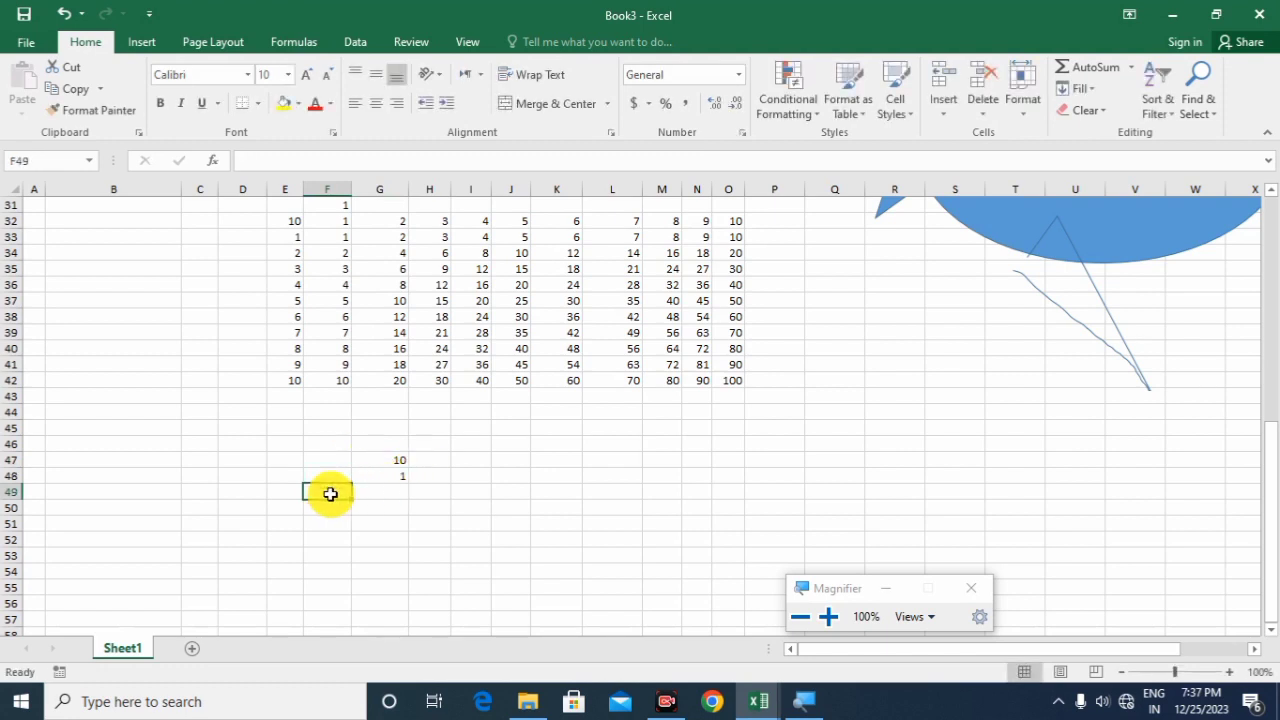
pyautogui.write('=')
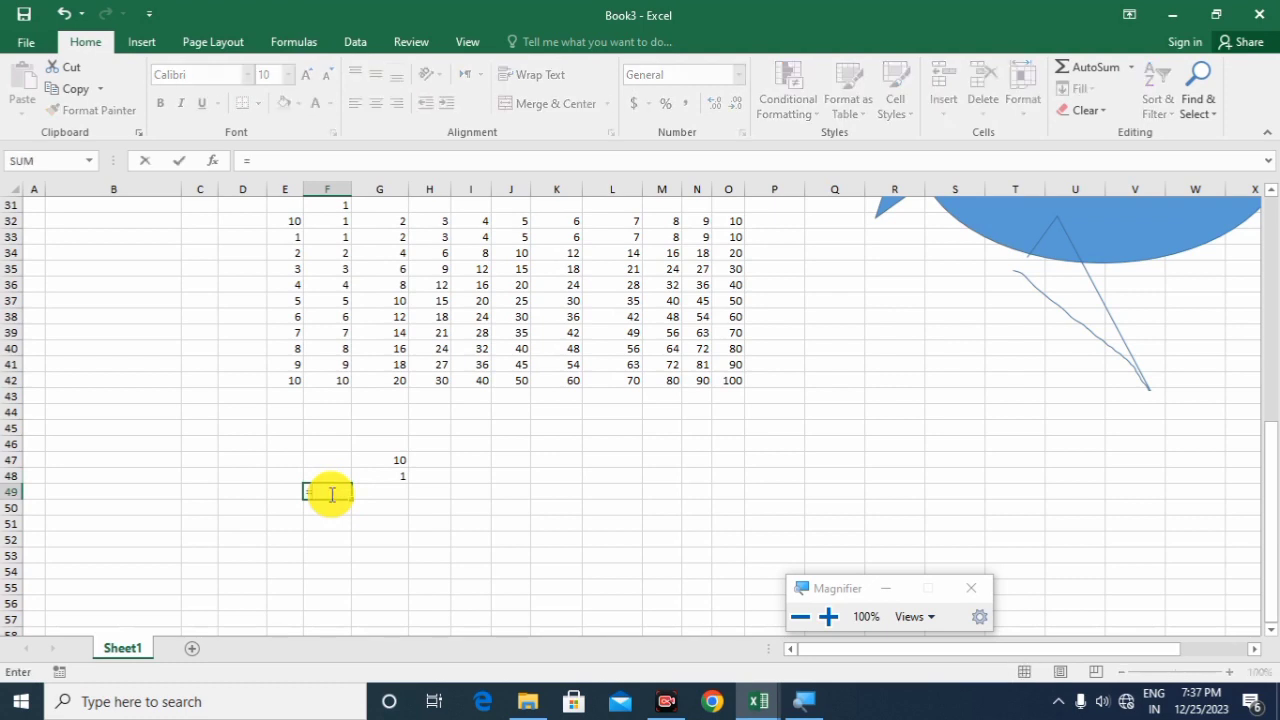
pyautogui.click(392, 461)
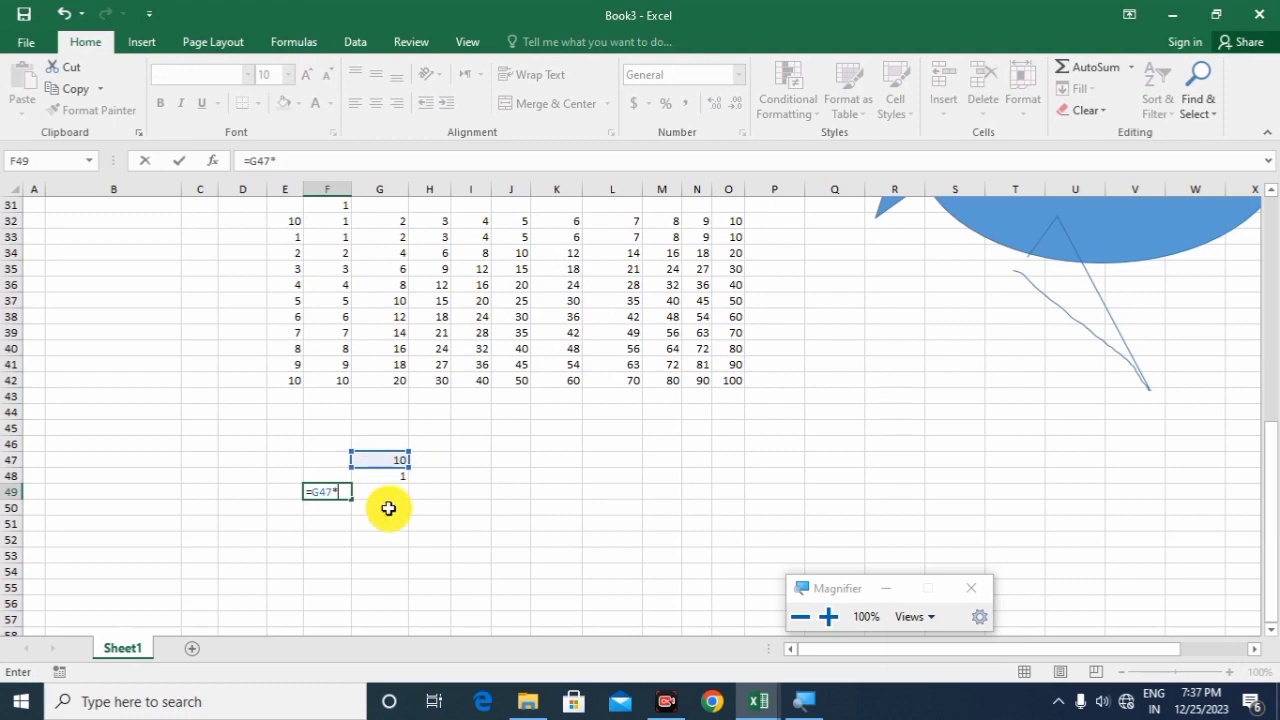
pyautogui.click(392, 478)
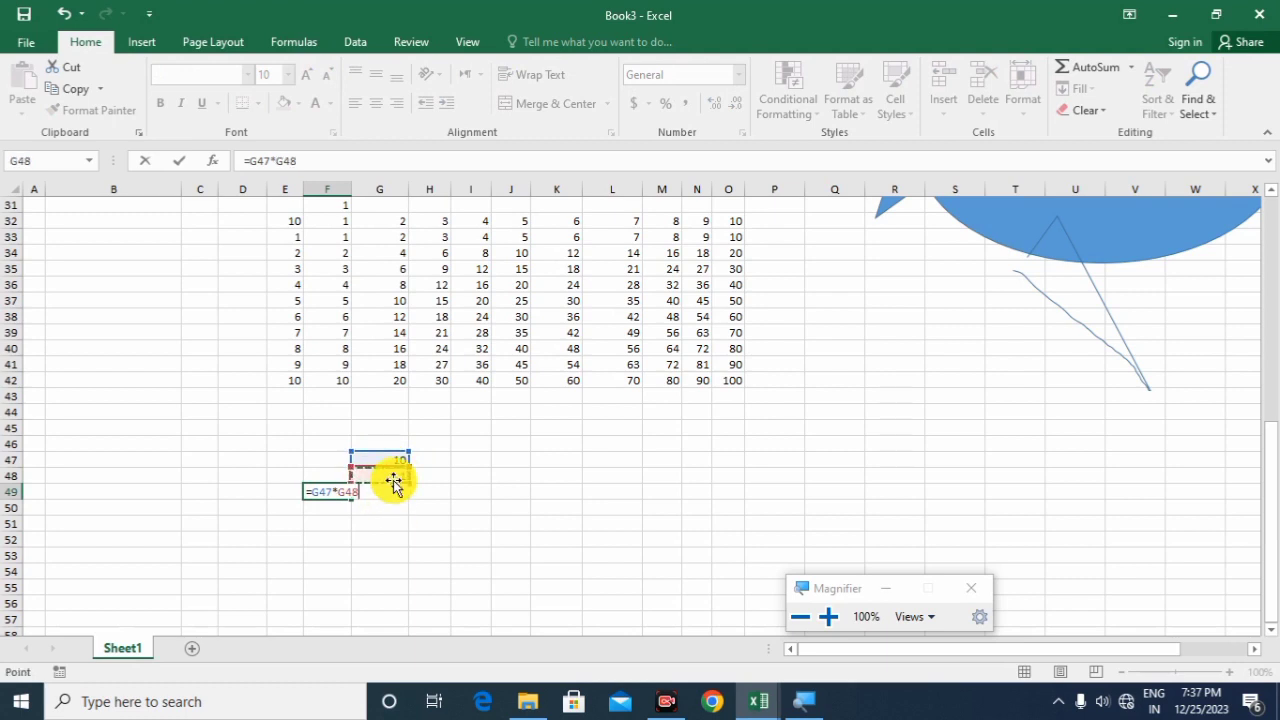
pyautogui.press('Return')
# - Enter 1 and 2 in cells F50 and F51 and fill the series down to 10 in F59
pyautogui.write('1')
pyautogui.press('Return')
pyautogui.write('2')
pyautogui.click(430, 491)
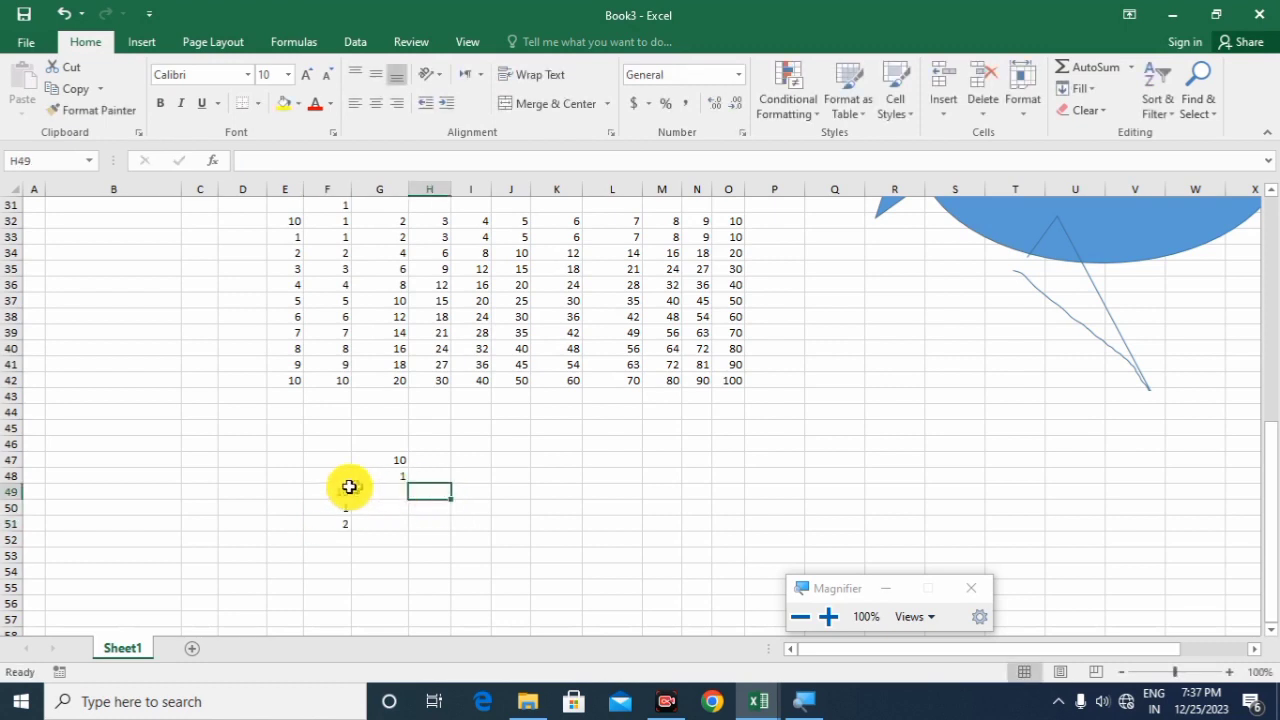
pyautogui.moveTo(331, 505); pyautogui.dragTo(332, 526)
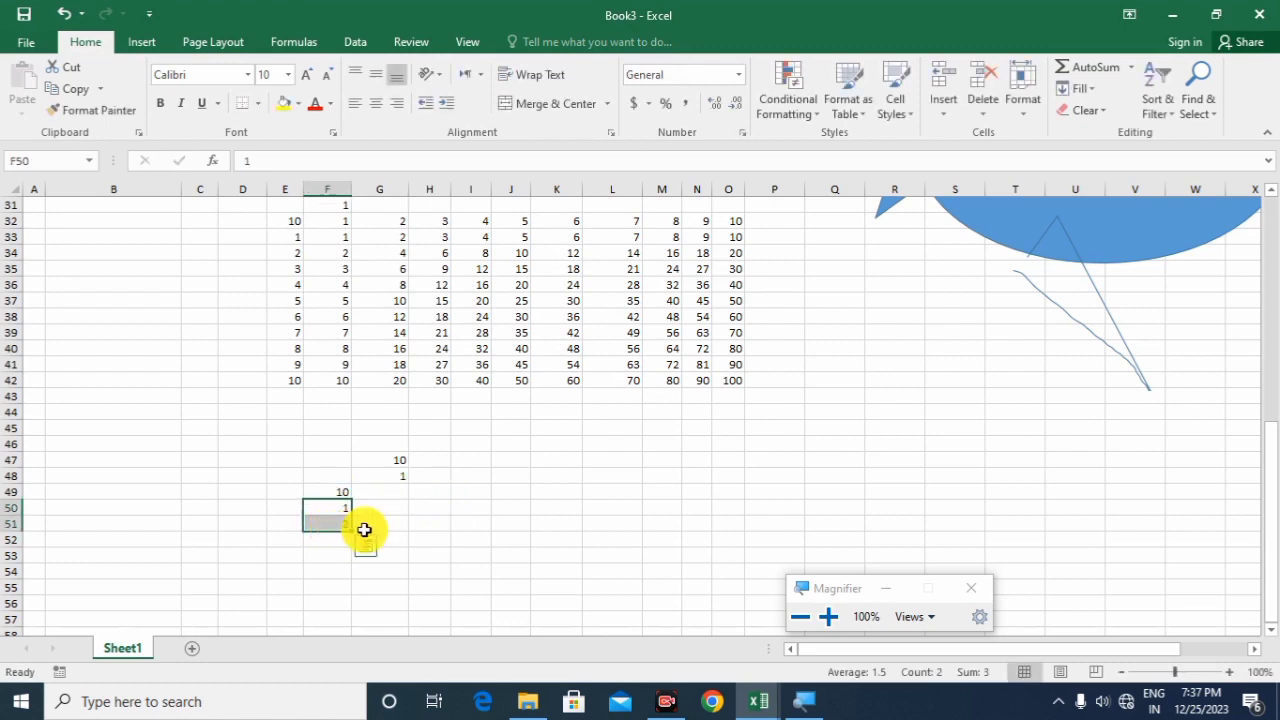
pyautogui.moveTo(353, 533); pyautogui.dragTo(369, 565)
# - Enter 1 and 2 in cells G49 and H49 and fill the series across to 10 in P49
pyautogui.click(387, 399)
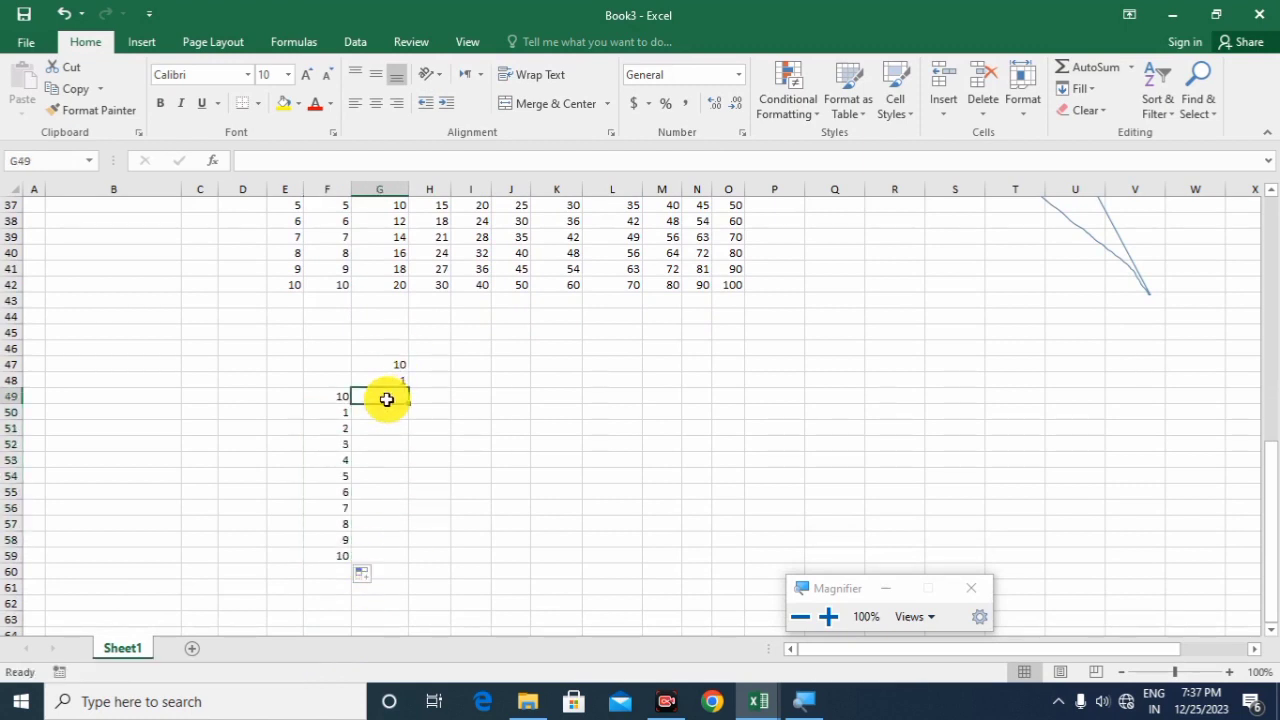
pyautogui.press('Right')
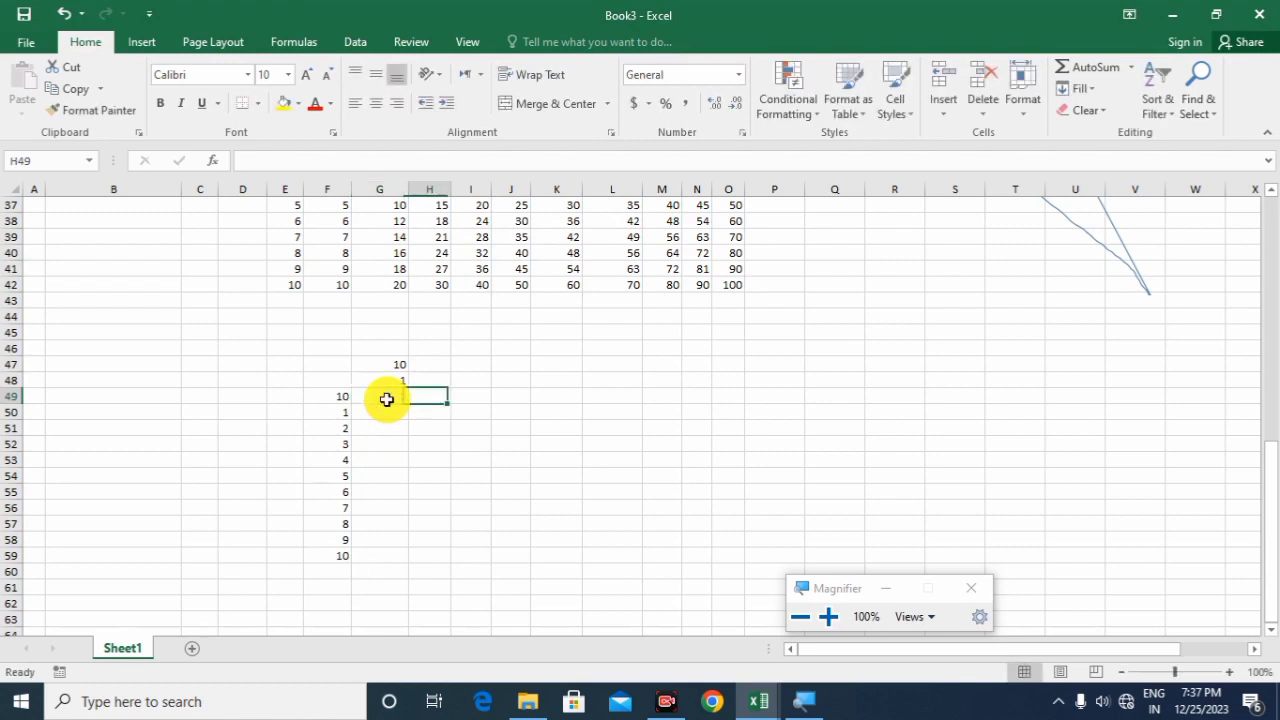
pyautogui.write('2')
pyautogui.click(588, 456)
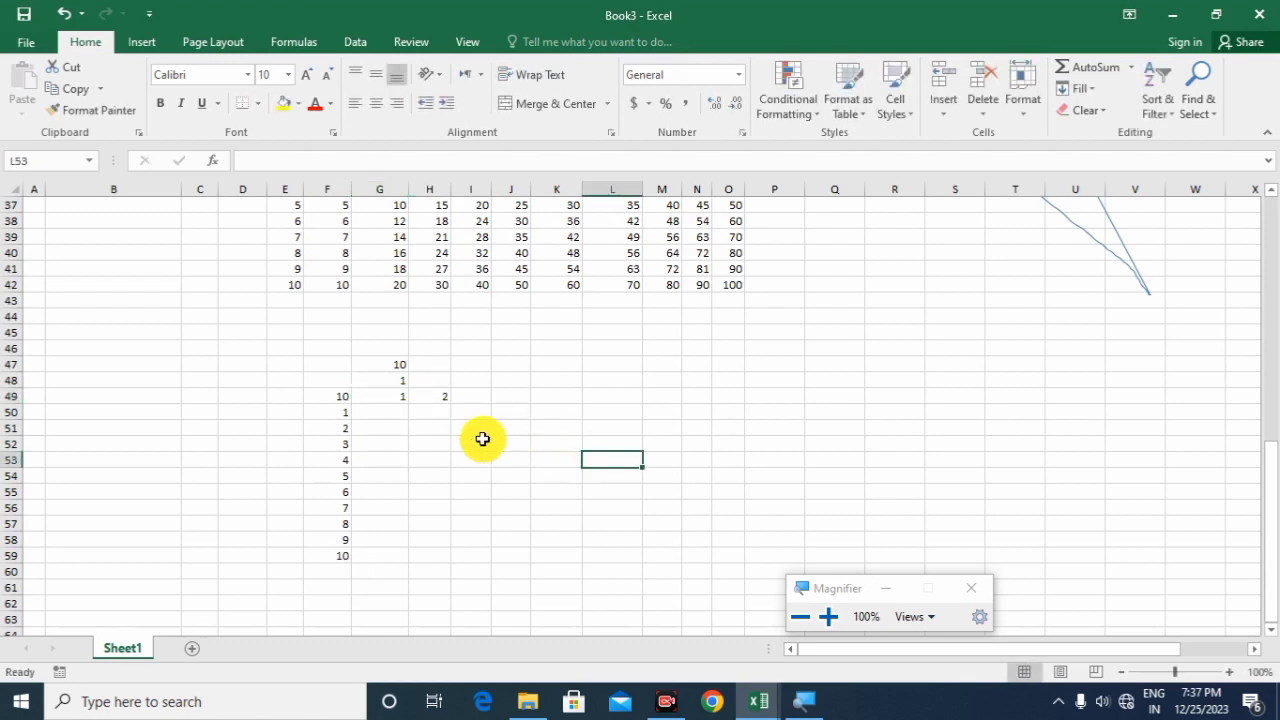
pyautogui.moveTo(403, 398); pyautogui.dragTo(460, 401)
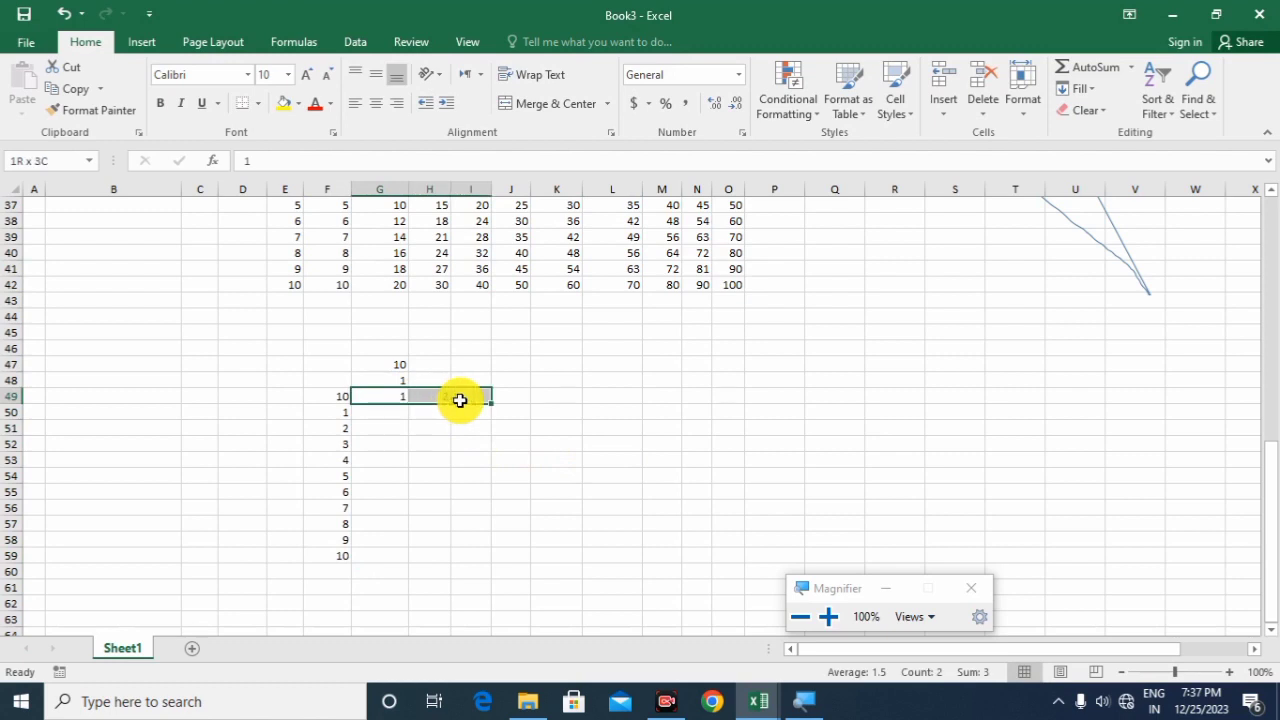
pyautogui.hotkey('shift', 'Left')
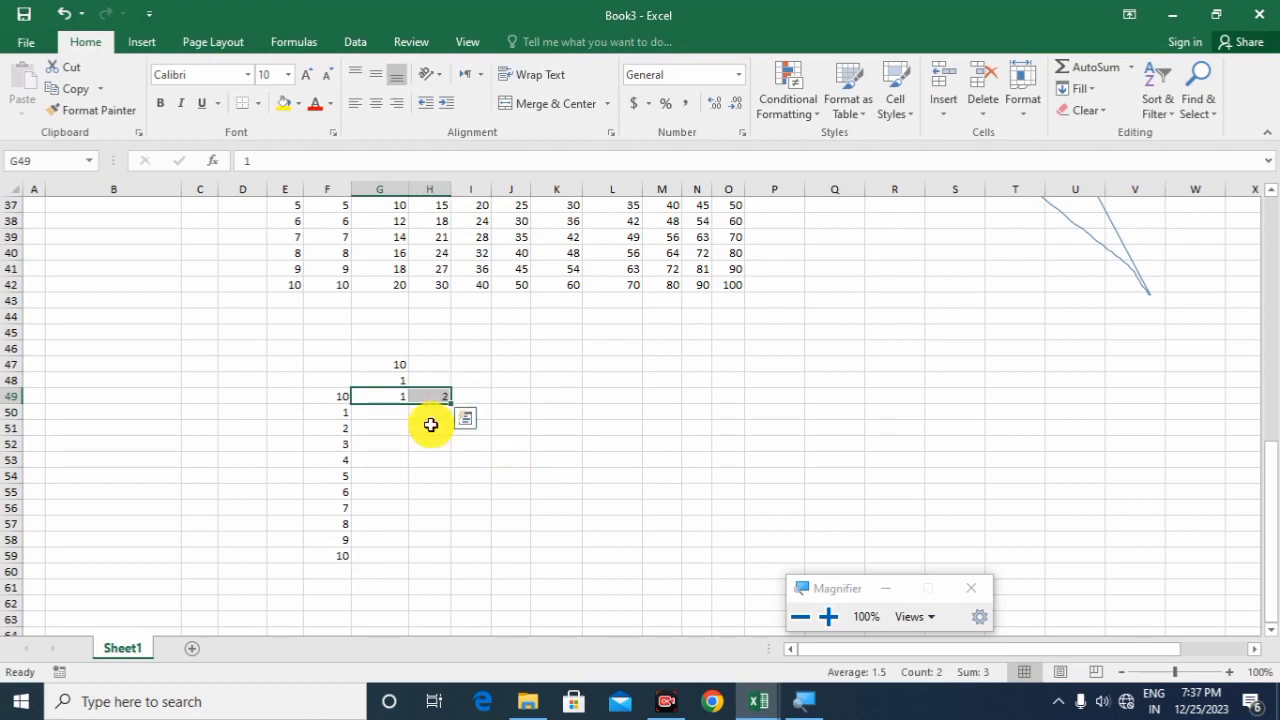
pyautogui.moveTo(450, 402); pyautogui.dragTo(811, 411)
pyautogui.click(855, 408)
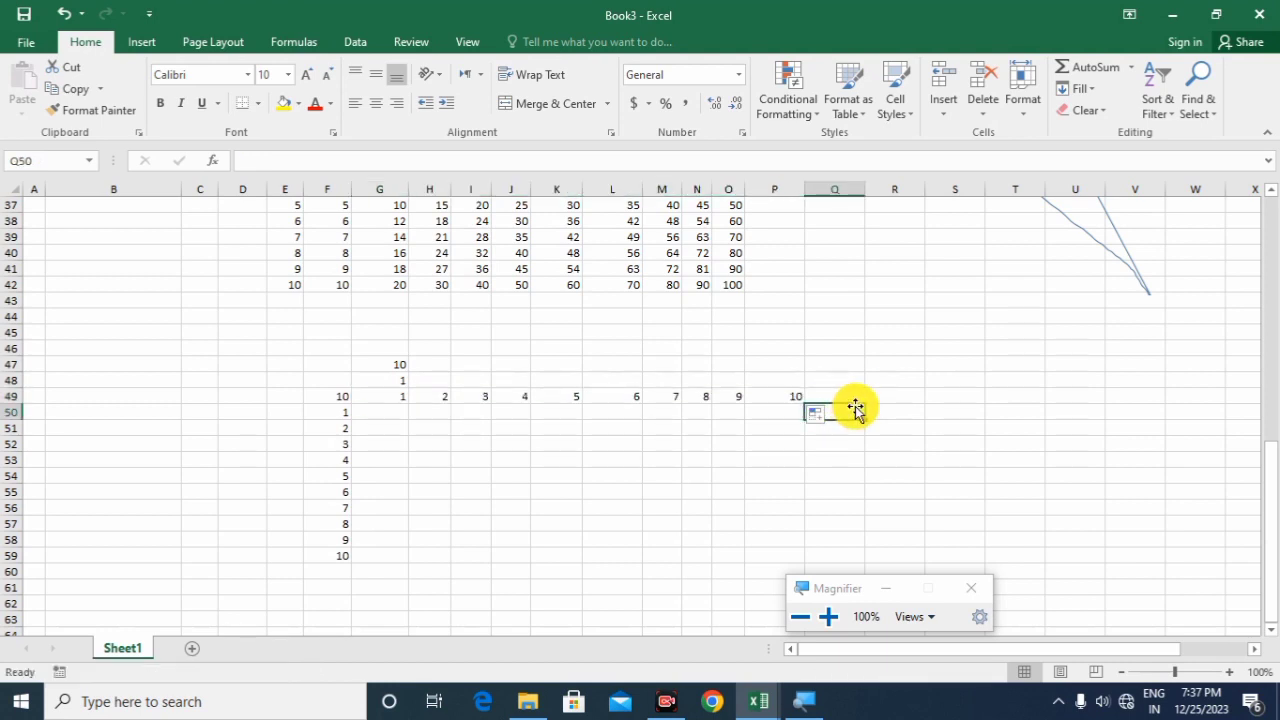
# - Select the range F49:P59 and open a What-If Analysis Data Table for it
pyautogui.click(666, 701)
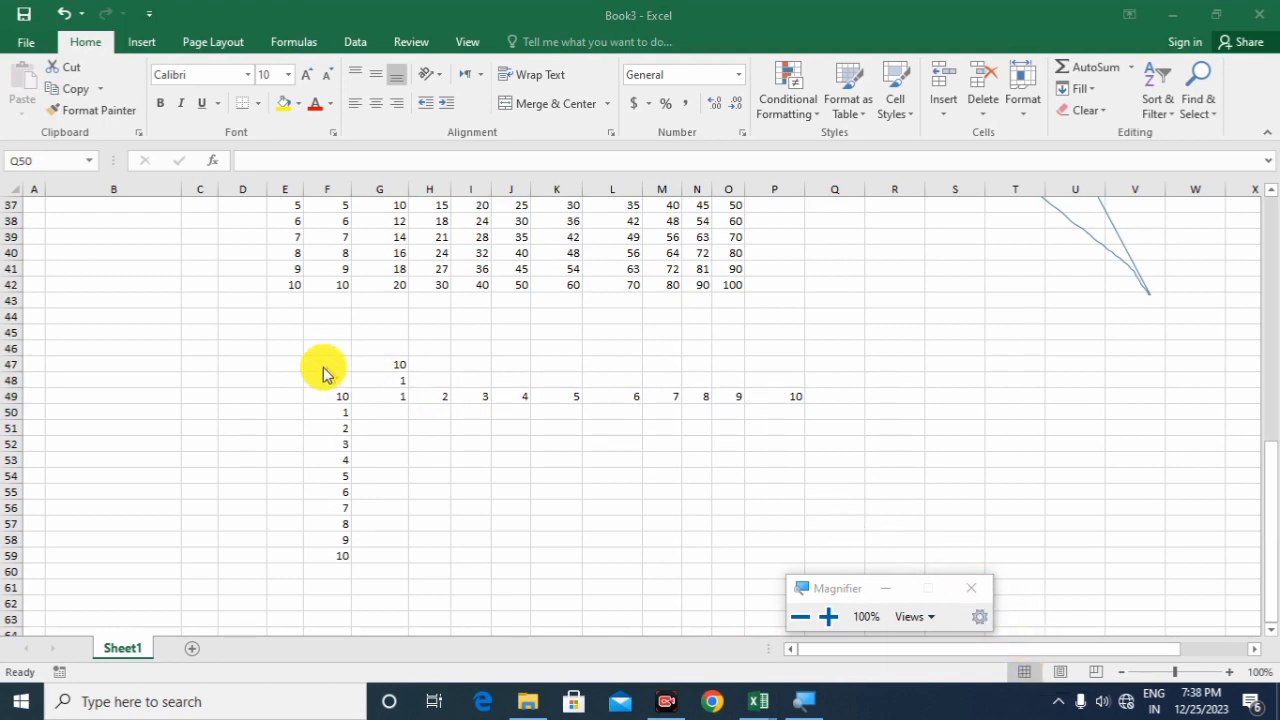
pyautogui.moveTo(320, 396); pyautogui.dragTo(769, 550)
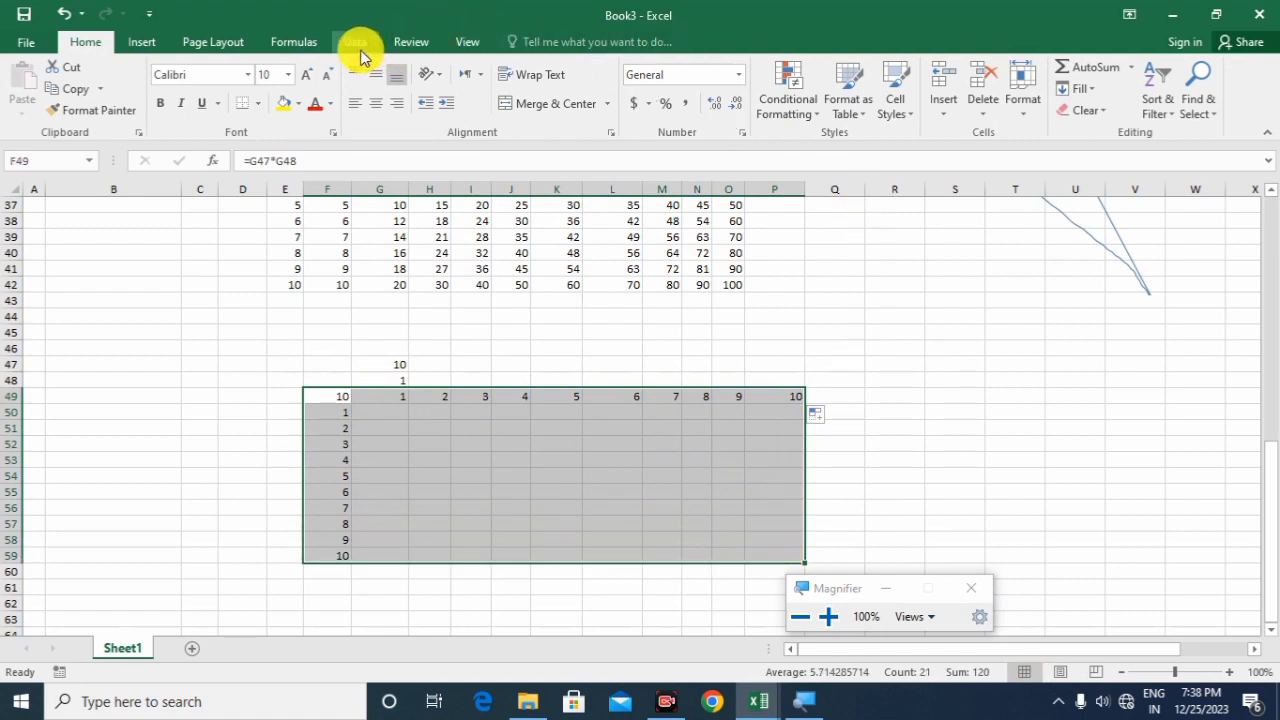
pyautogui.press('super+plus')
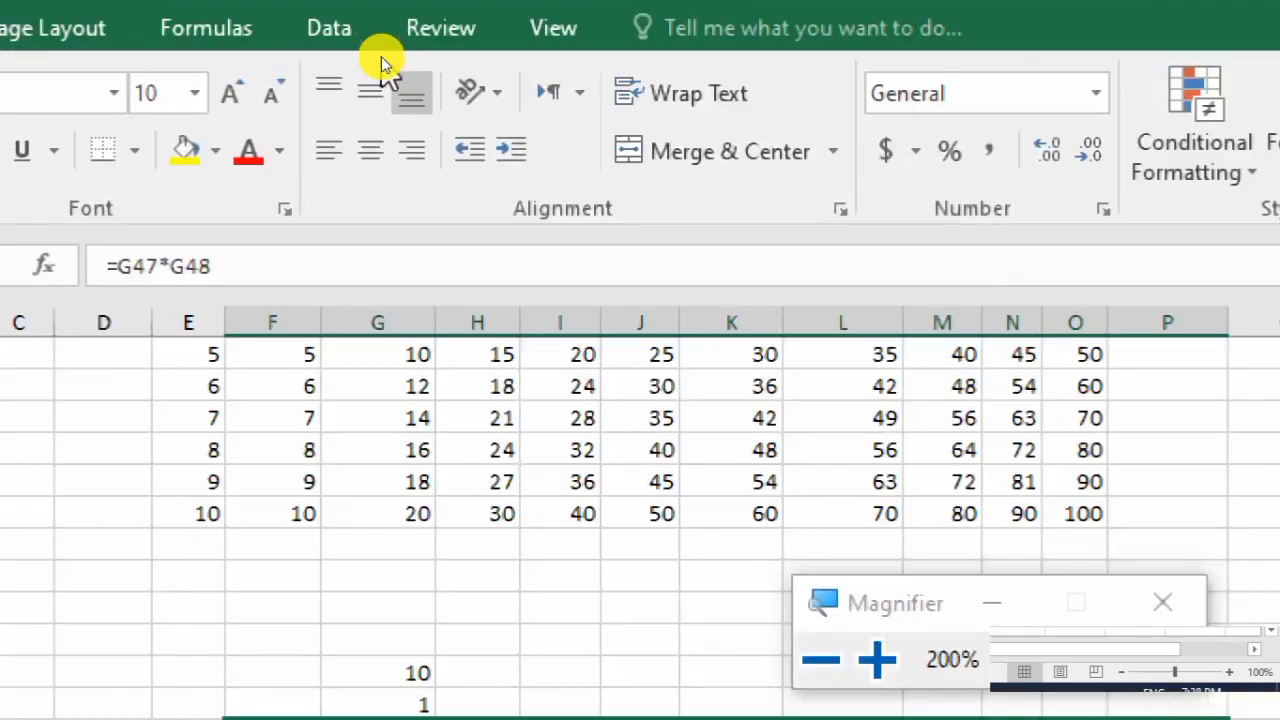
pyautogui.click(370, 36)
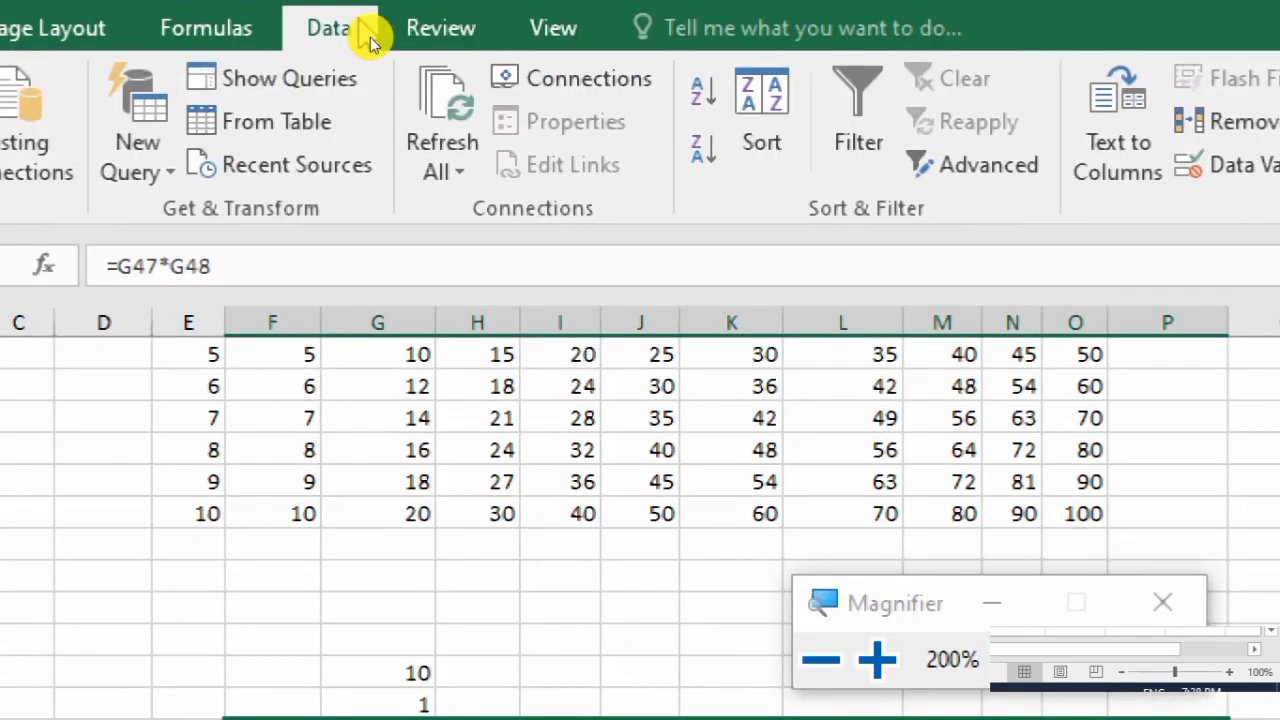
pyautogui.press('super+minus')
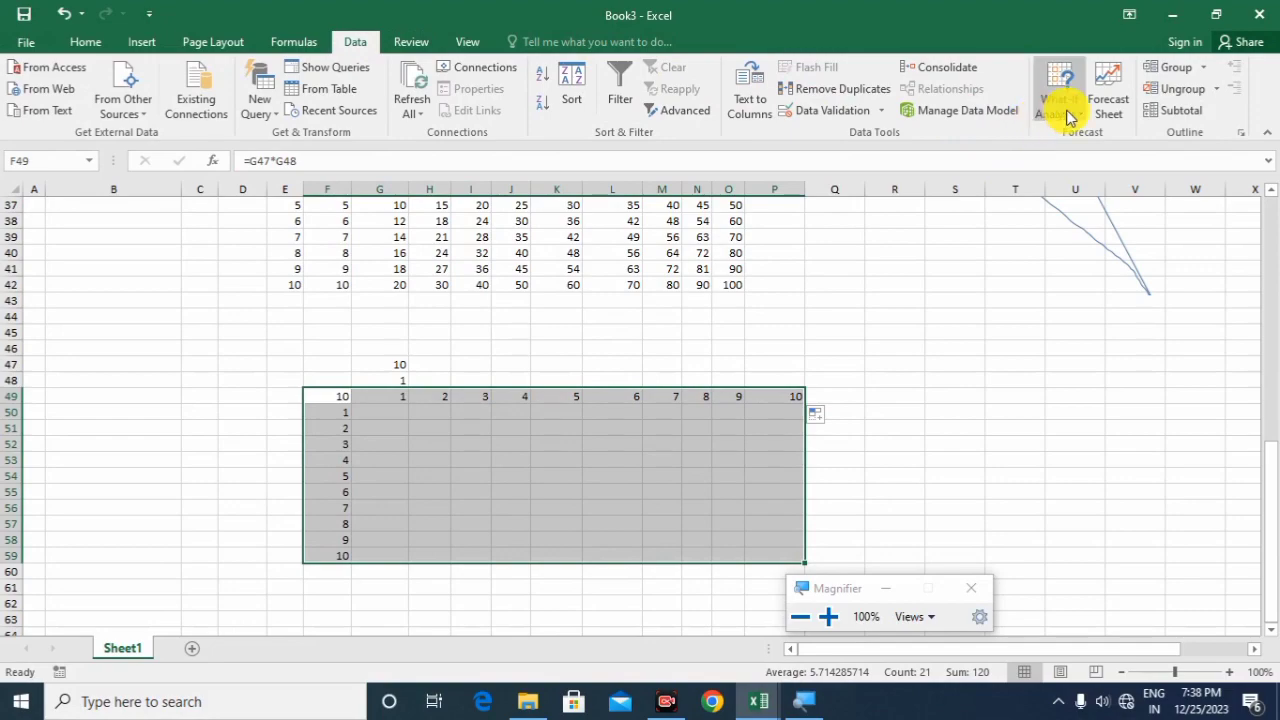
pyautogui.press('super+plus')
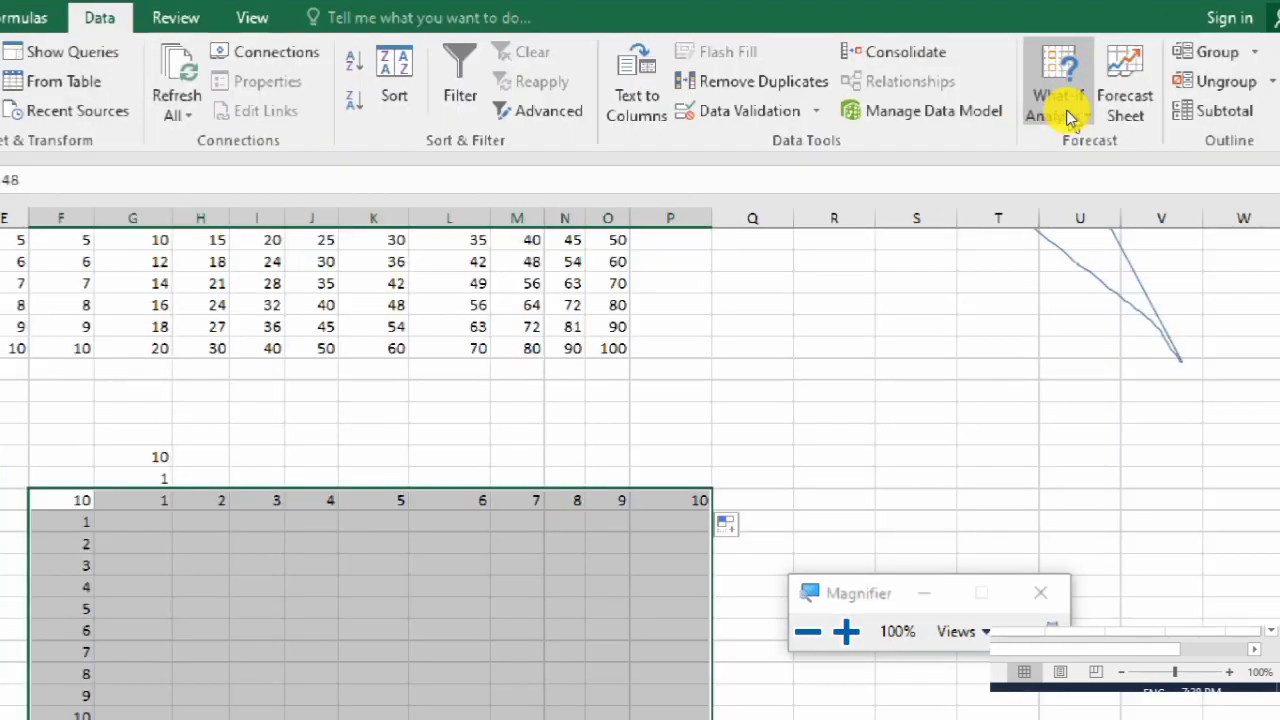
pyautogui.click(1069, 111)
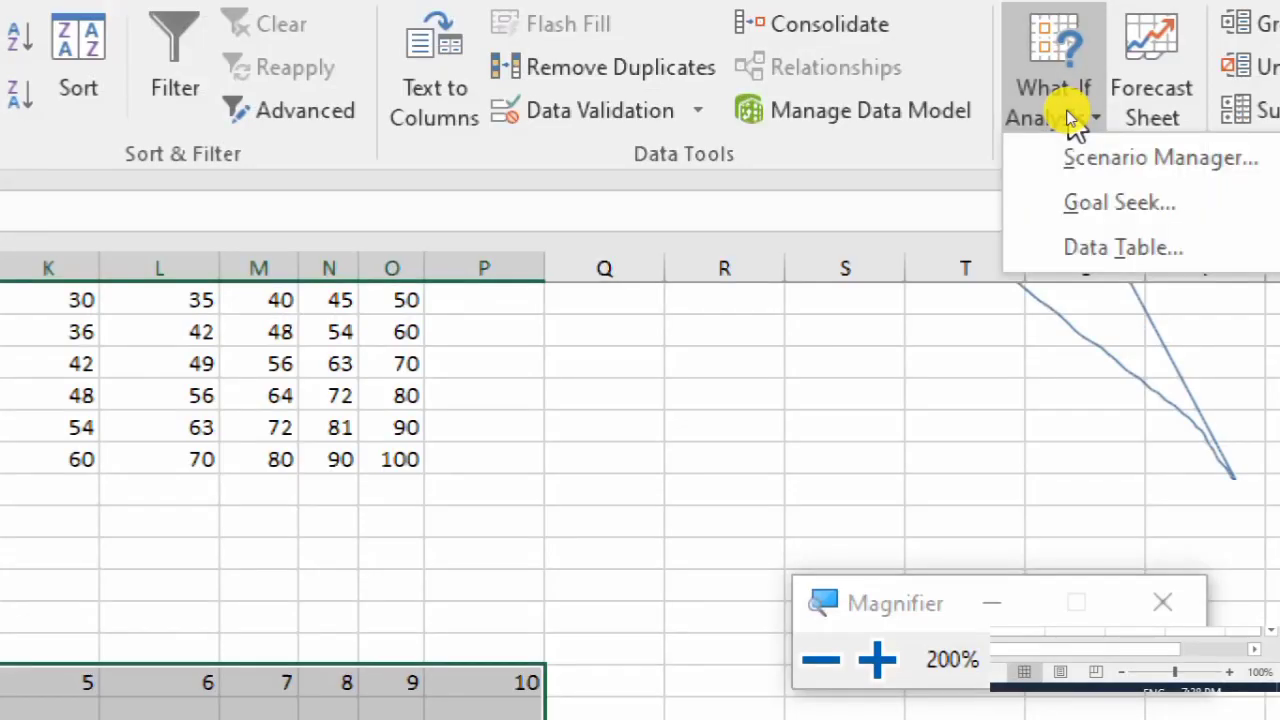
pyautogui.press('super+minus')
pyautogui.click(1083, 181)
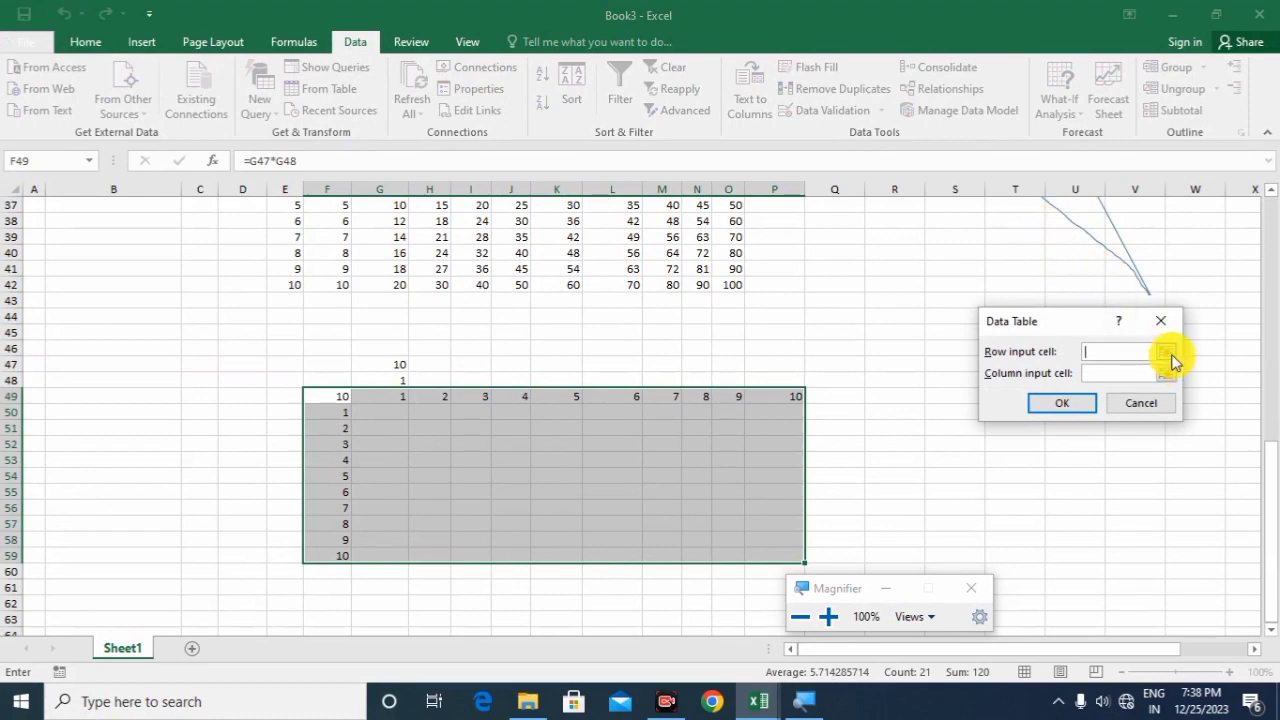
# - Create the data table with G47 as the row input cell and G48 as the column input cell
pyautogui.click(1170, 356)
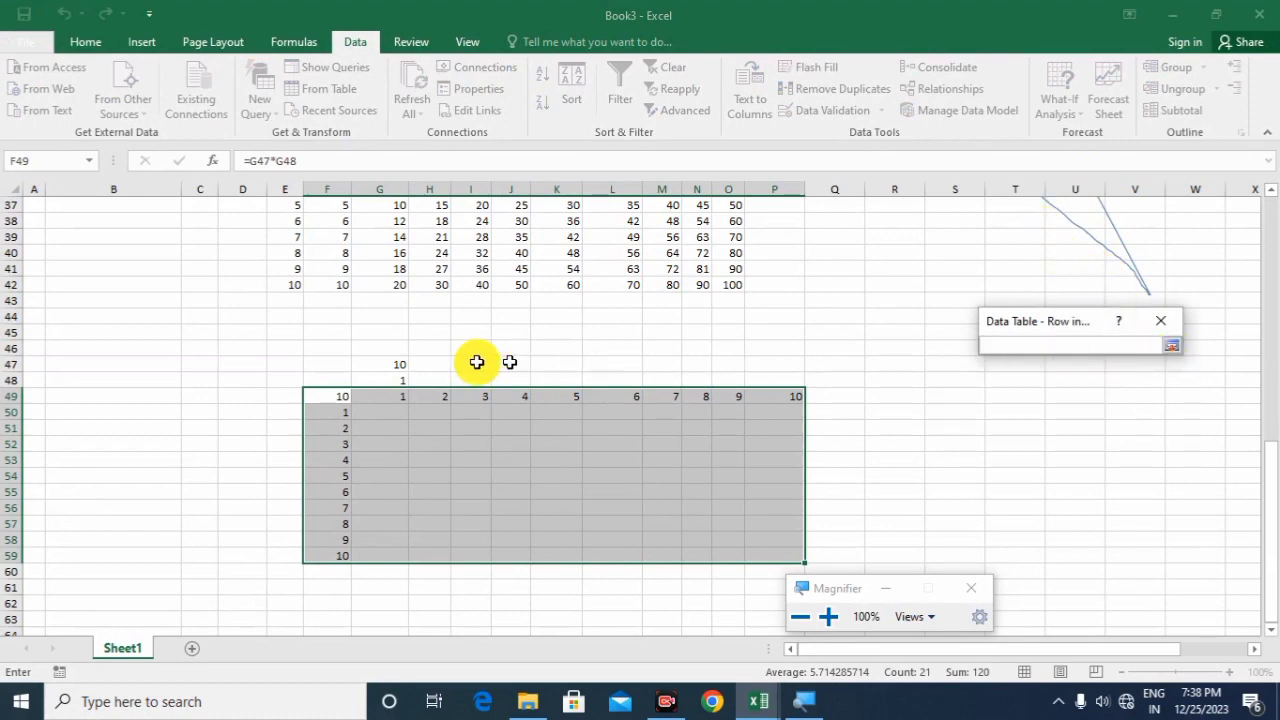
pyautogui.click(372, 366)
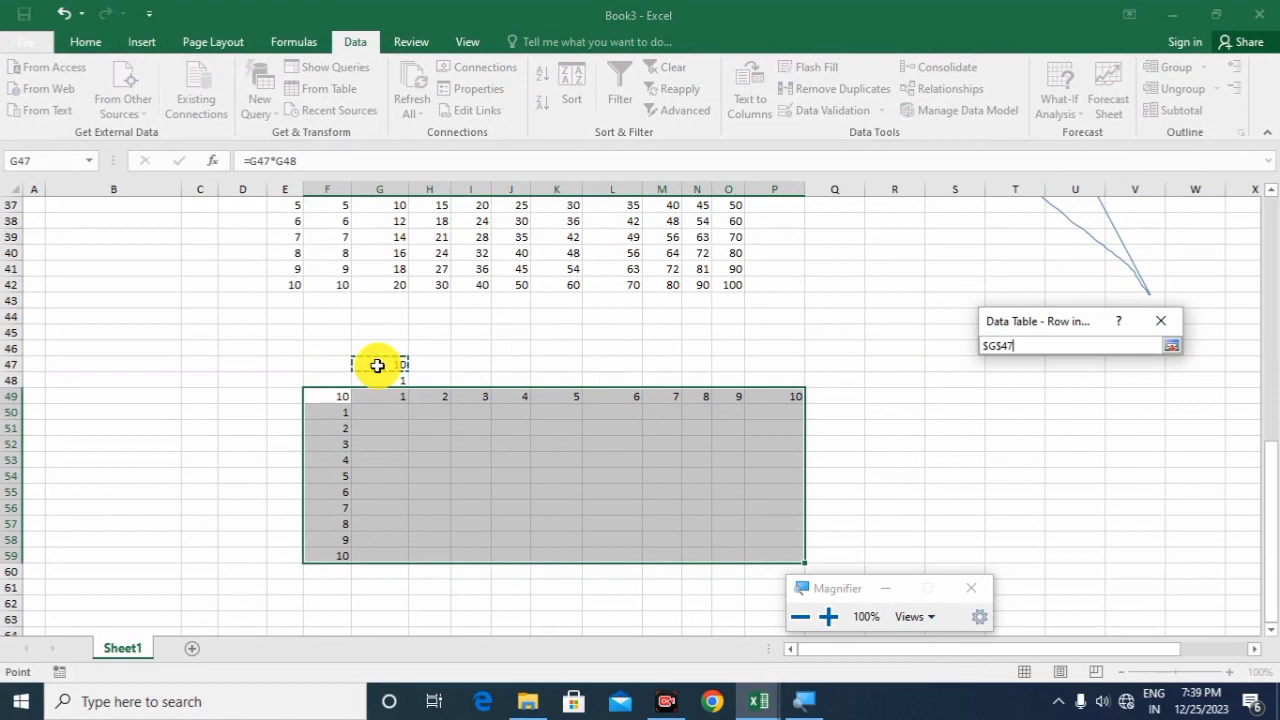
pyautogui.click(1169, 346)
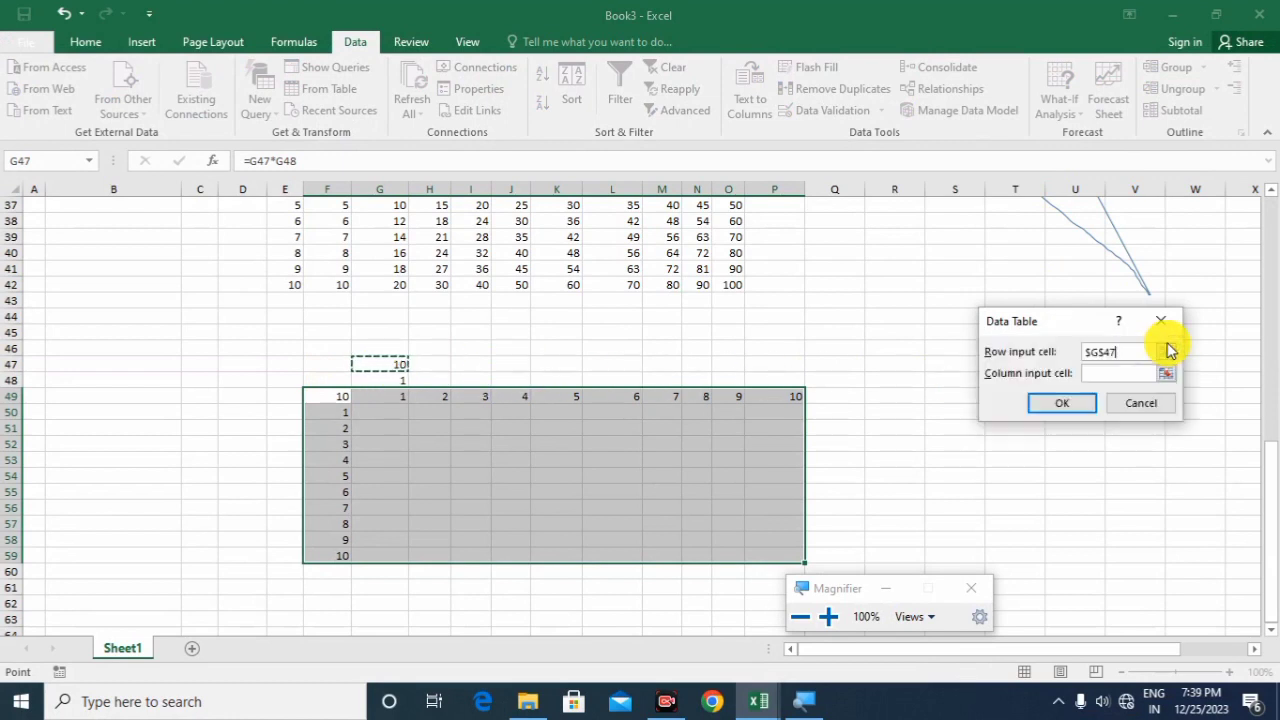
pyautogui.press('Tab')
pyautogui.click(1163, 372)
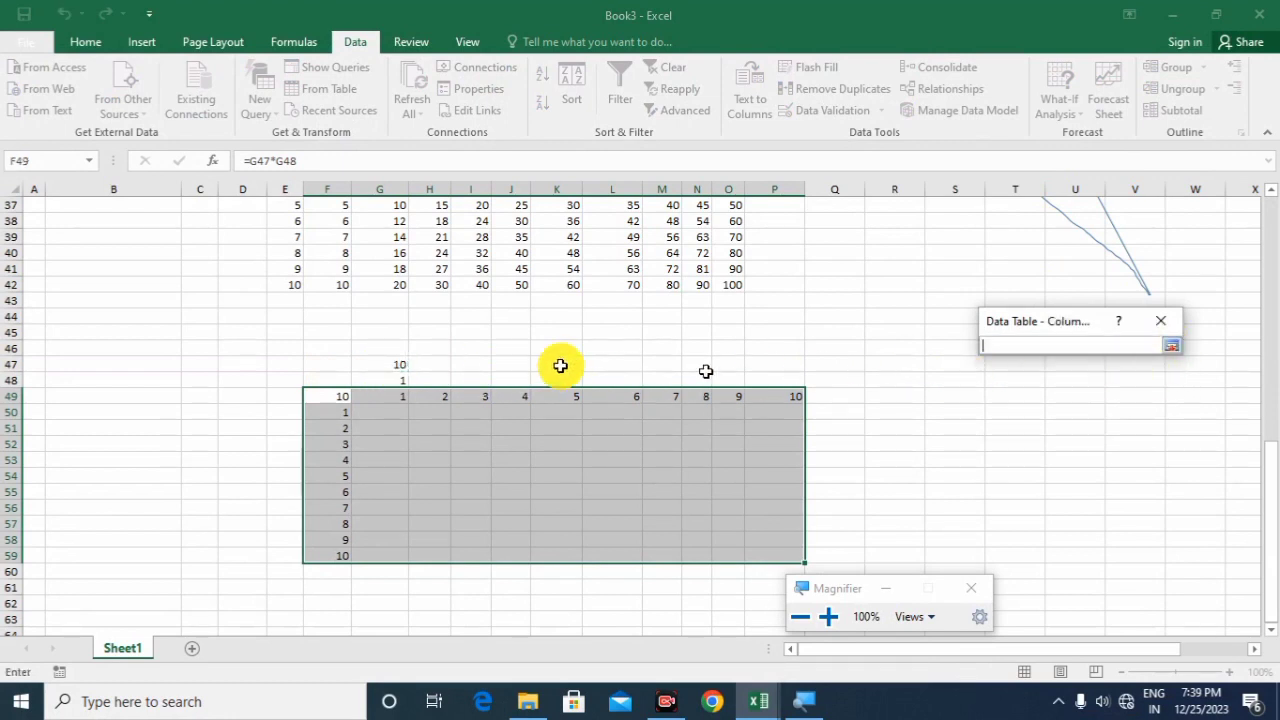
pyautogui.click(375, 380)
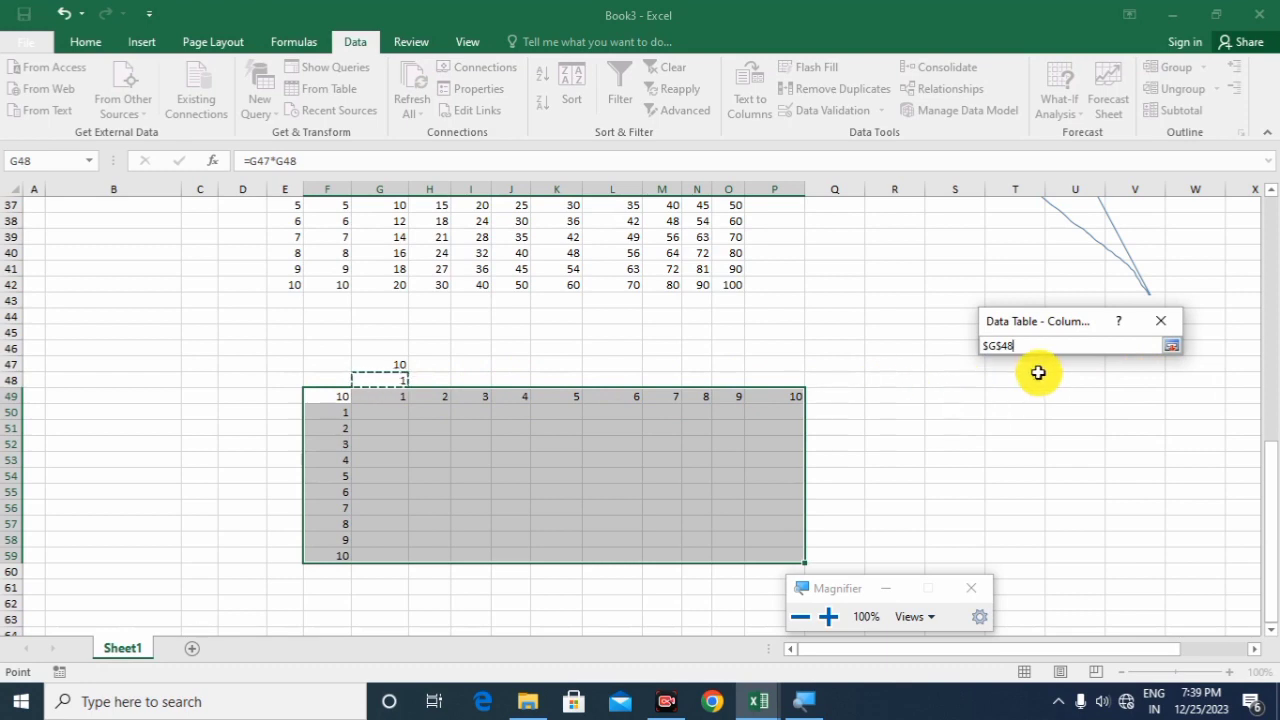
pyautogui.click(1172, 350)
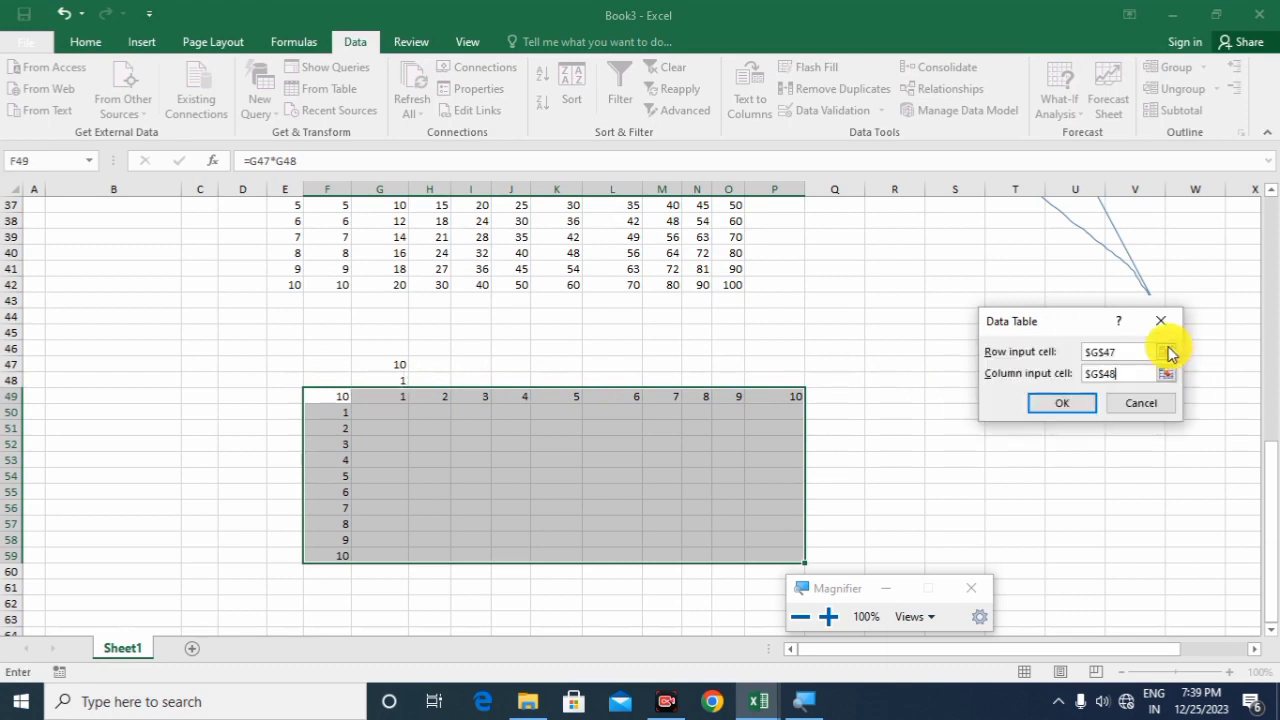
pyautogui.click(1062, 405)
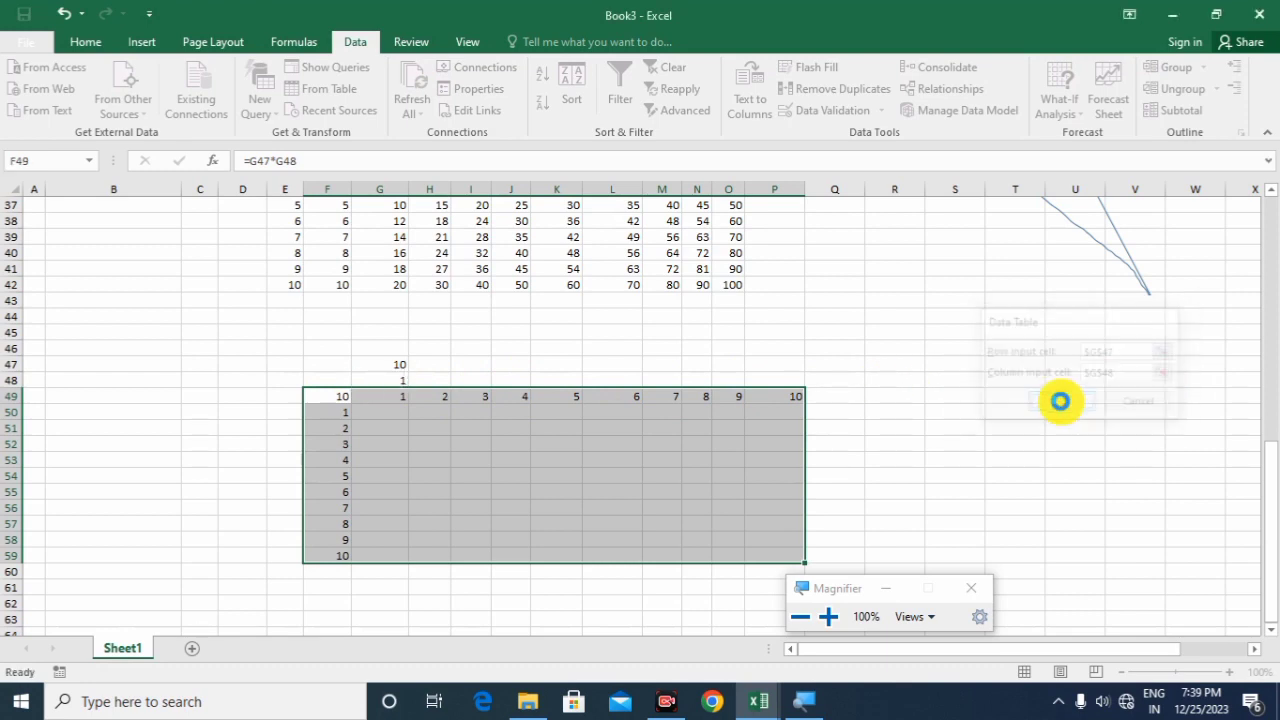
# - Try clearing the header row F49:Q49 of the new data table, and undo the deletion
pyautogui.click(533, 495)
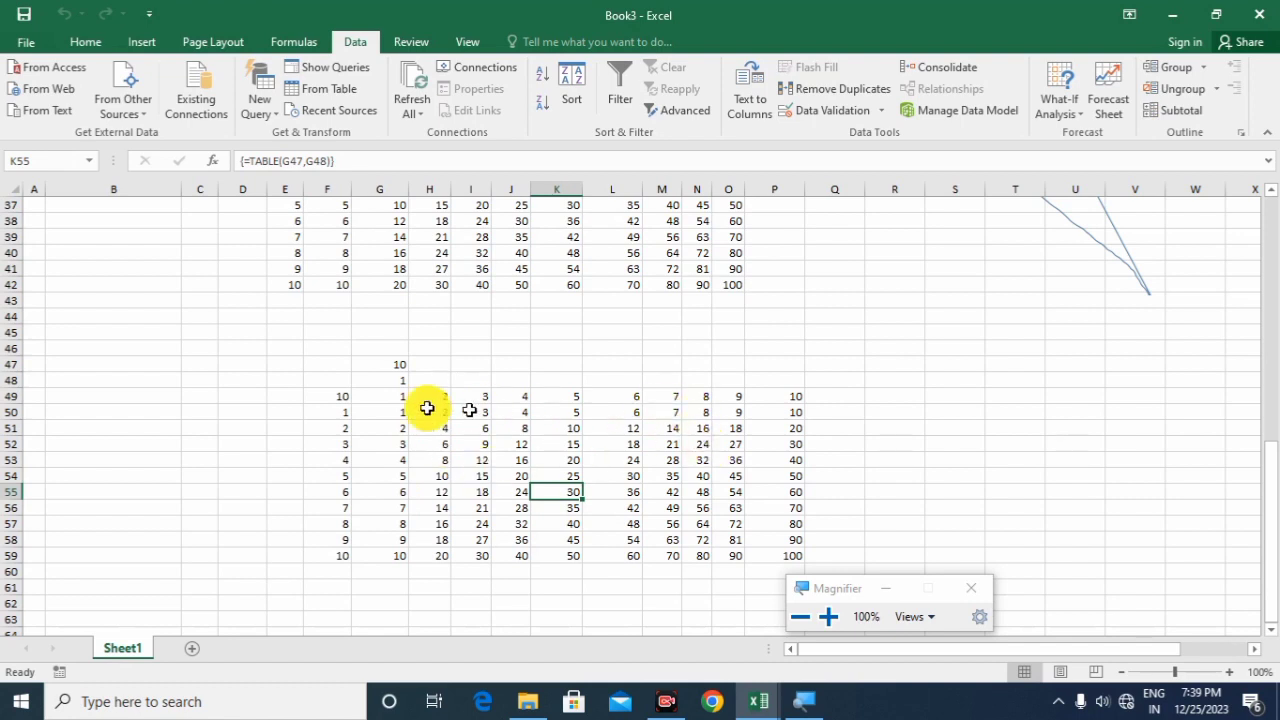
pyautogui.moveTo(322, 403); pyautogui.dragTo(806, 393)
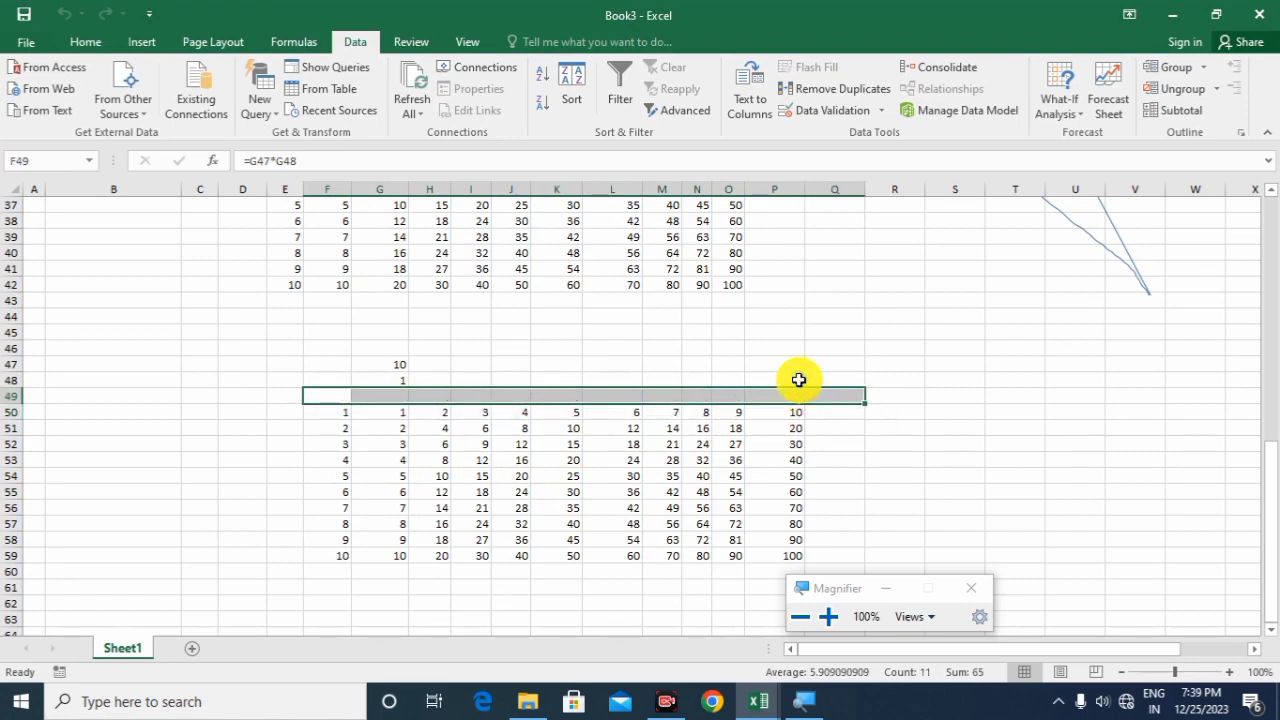
pyautogui.press('Delete')
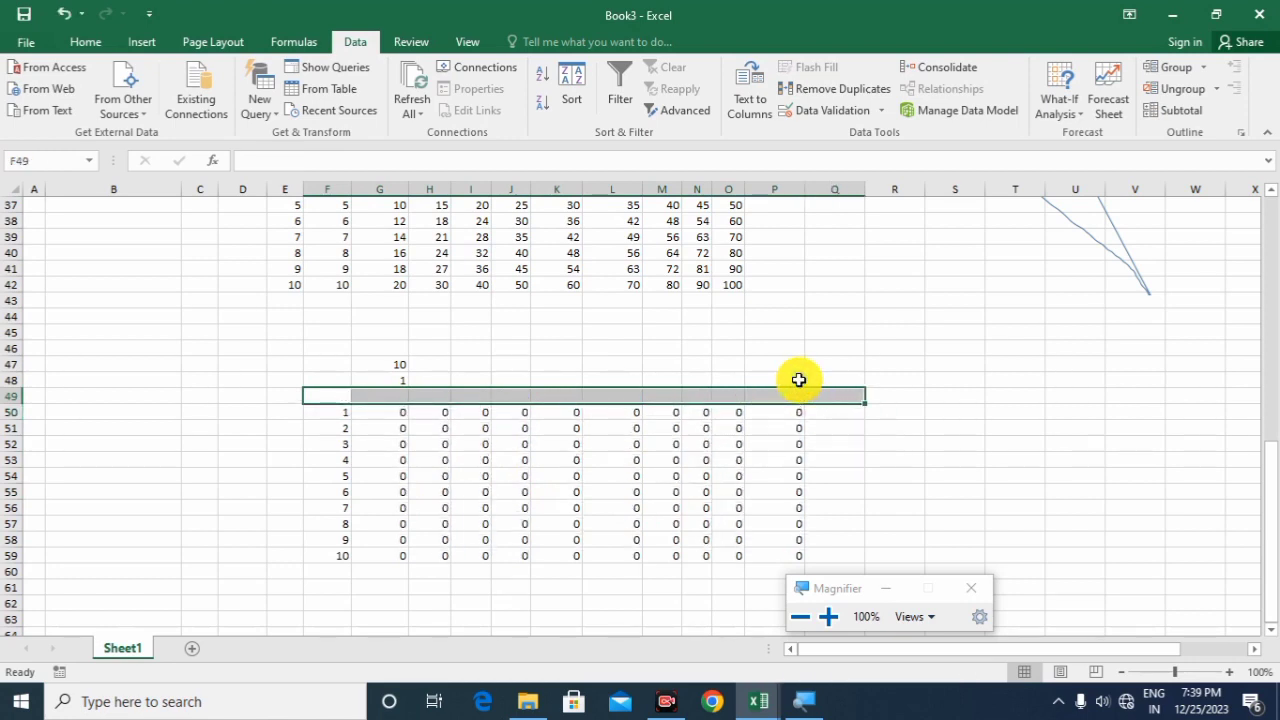
pyautogui.hotkey('ctrl', 'z')
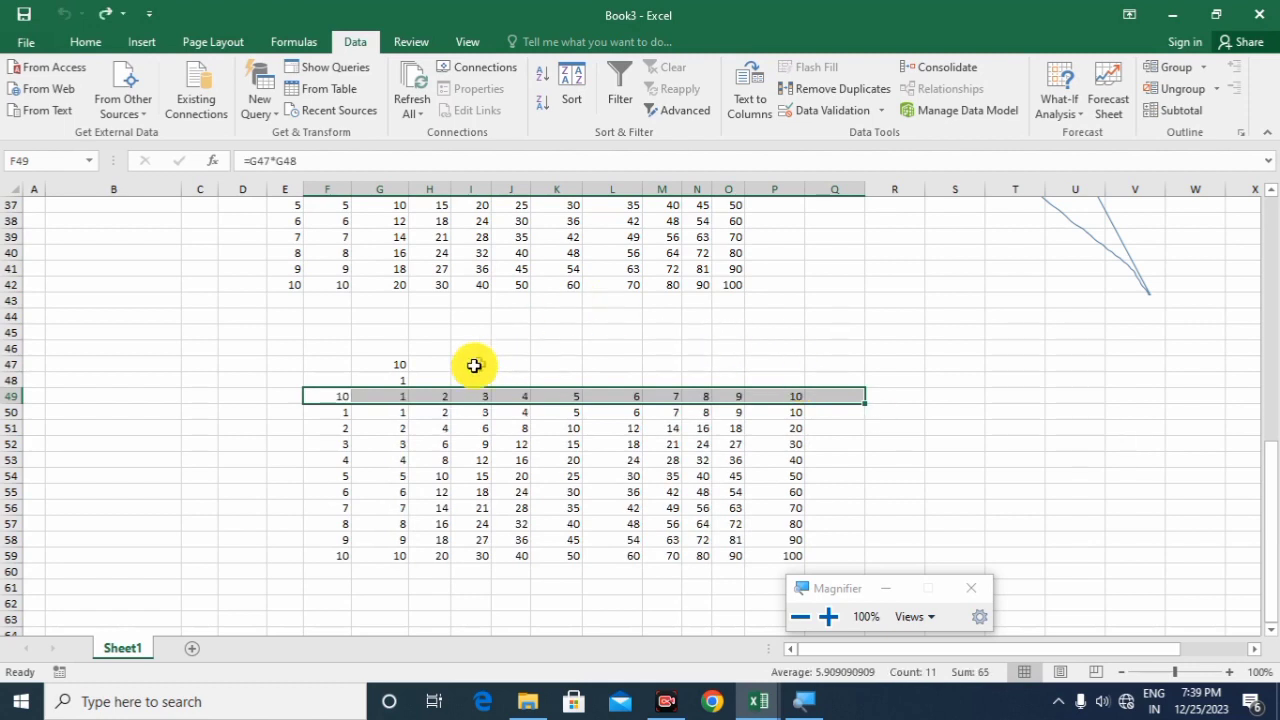
# - From cell G50, select the whole data table using Go To Special with the Current array option
pyautogui.click(400, 410)
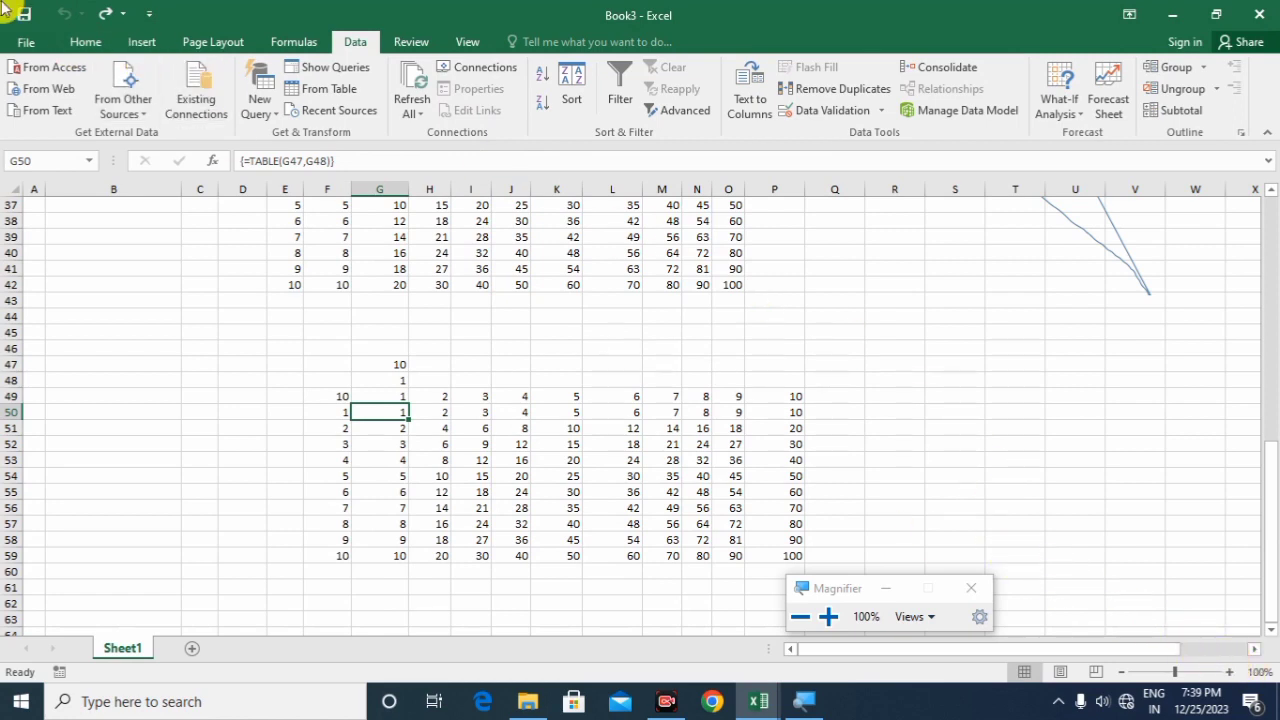
pyautogui.click(90, 40)
pyautogui.click(1198, 110)
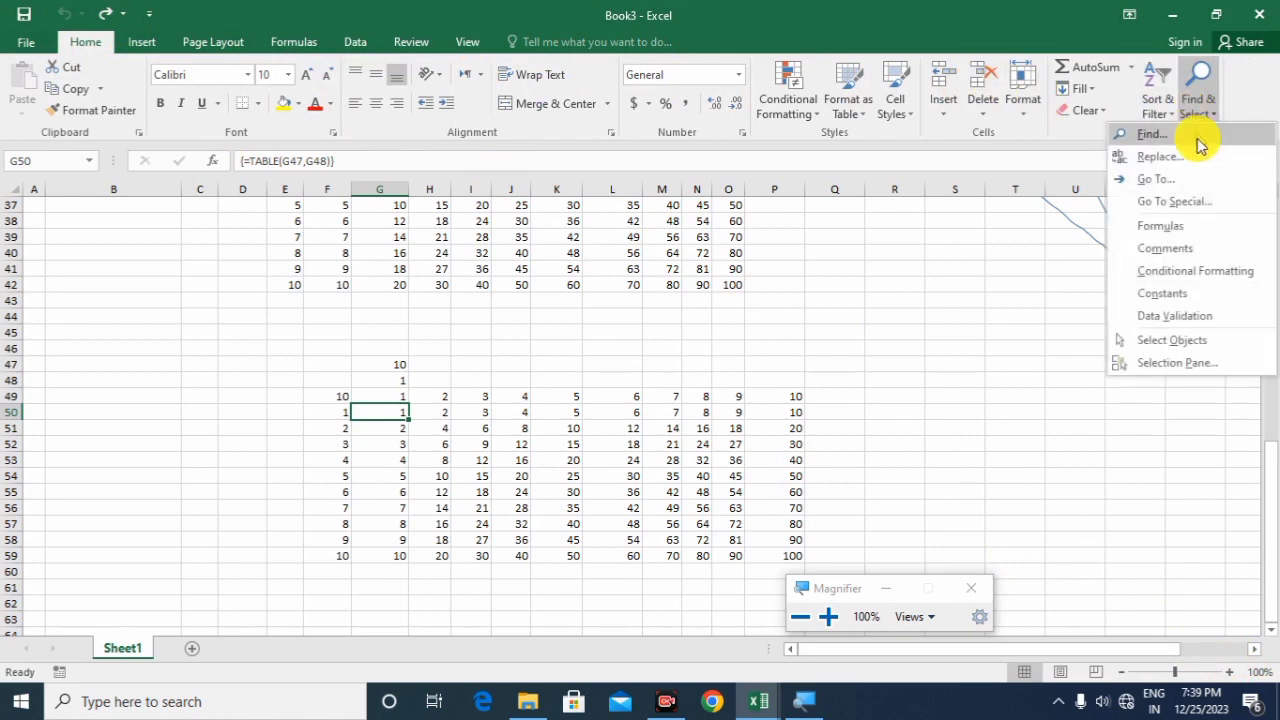
pyautogui.click(1197, 180)
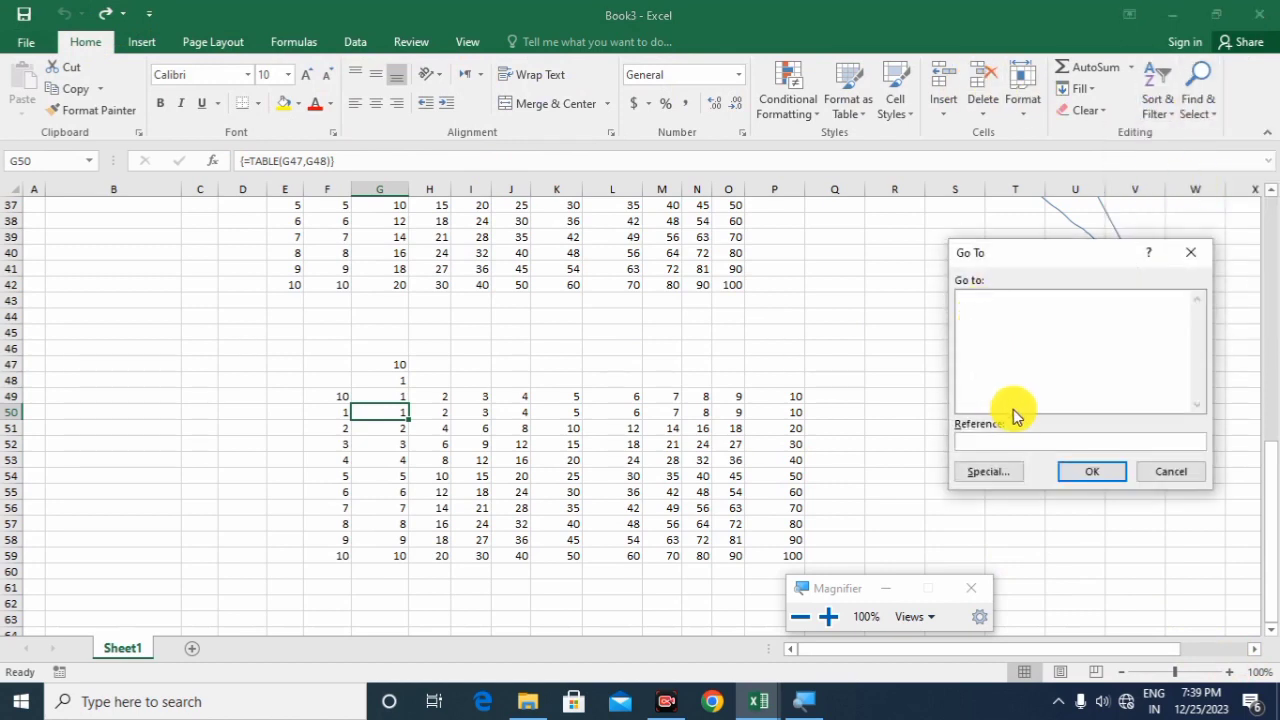
pyautogui.click(986, 471)
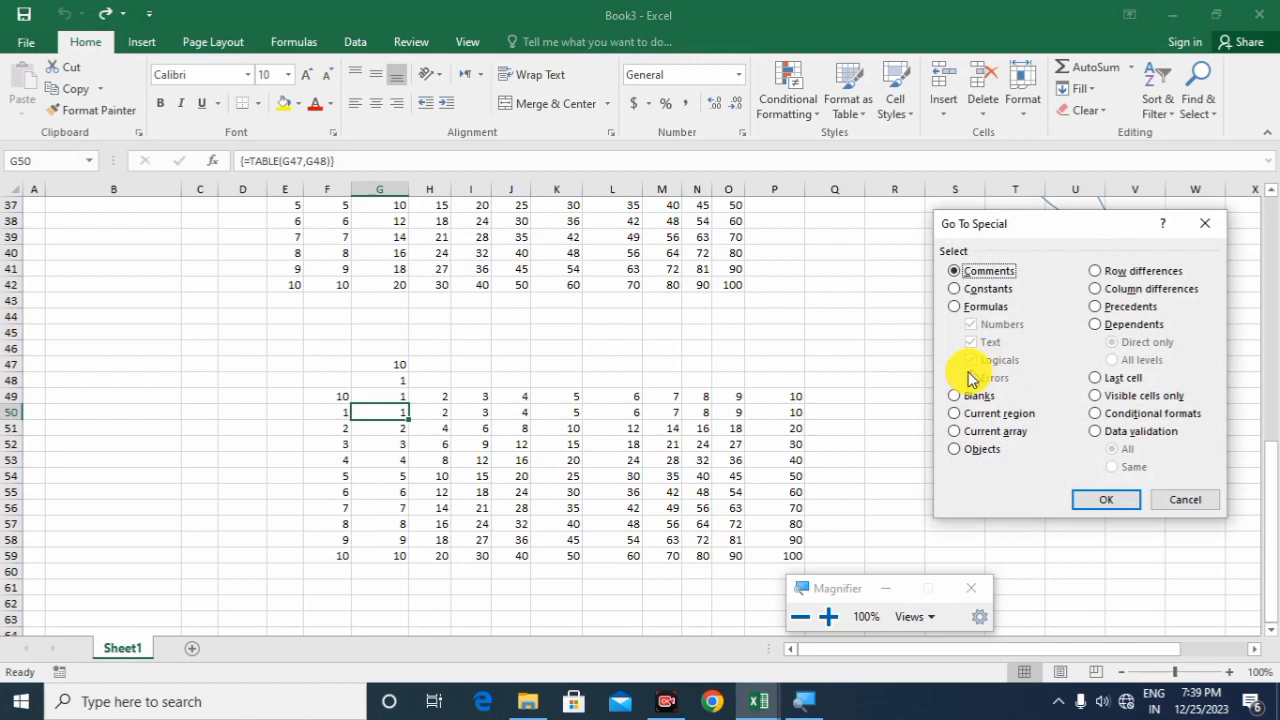
pyautogui.click(954, 430)
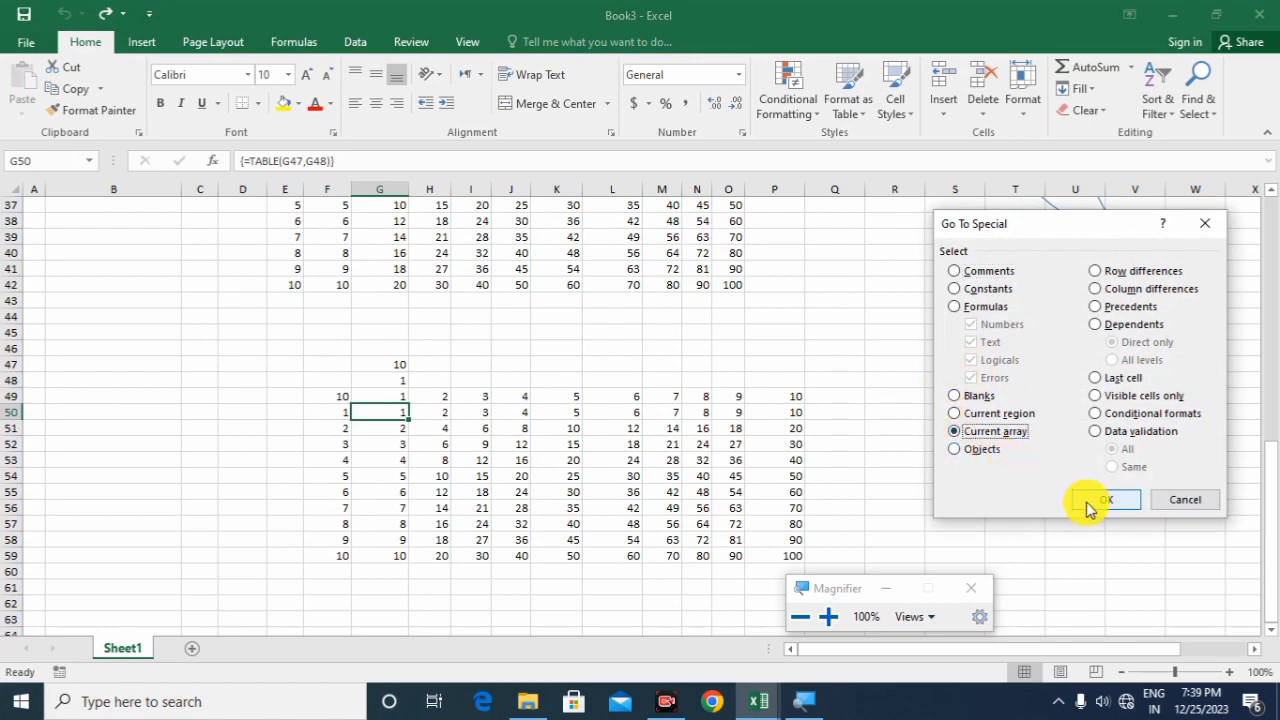
pyautogui.click(1090, 499)
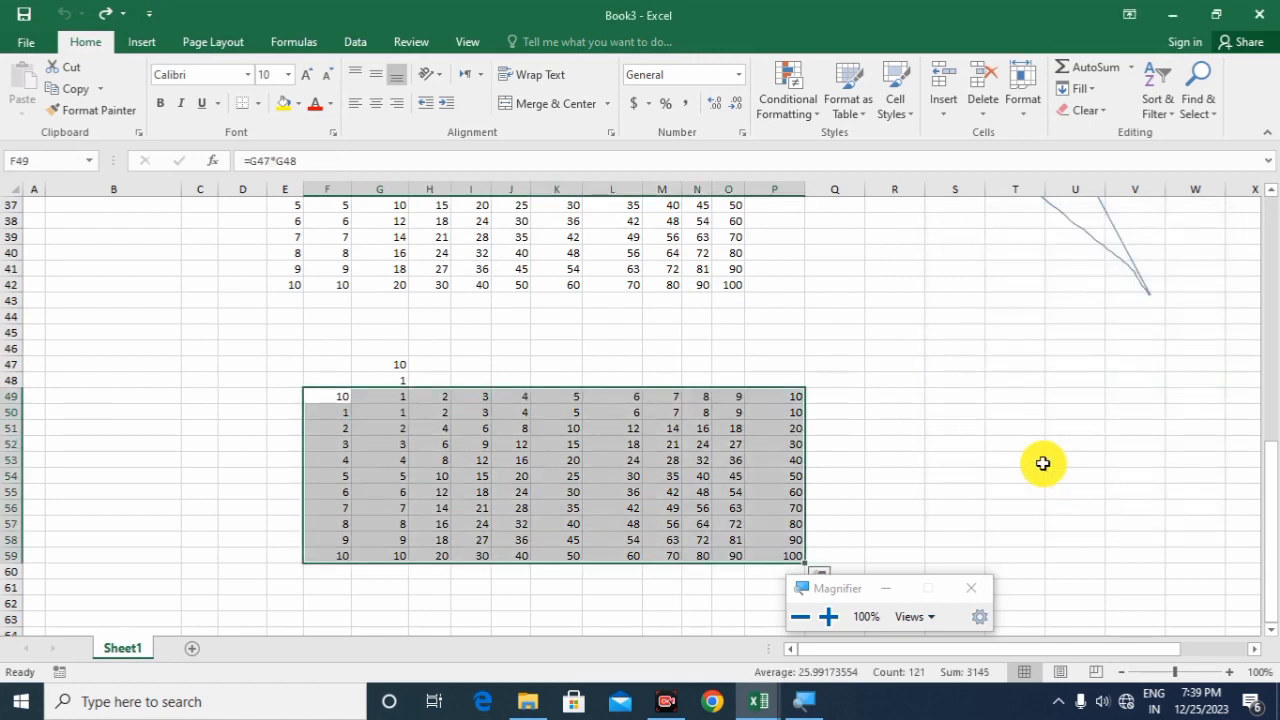
# - Select all drawn shapes on the sheet using Go To Special with the Objects option
pyautogui.click(1207, 107)
pyautogui.click(1178, 180)
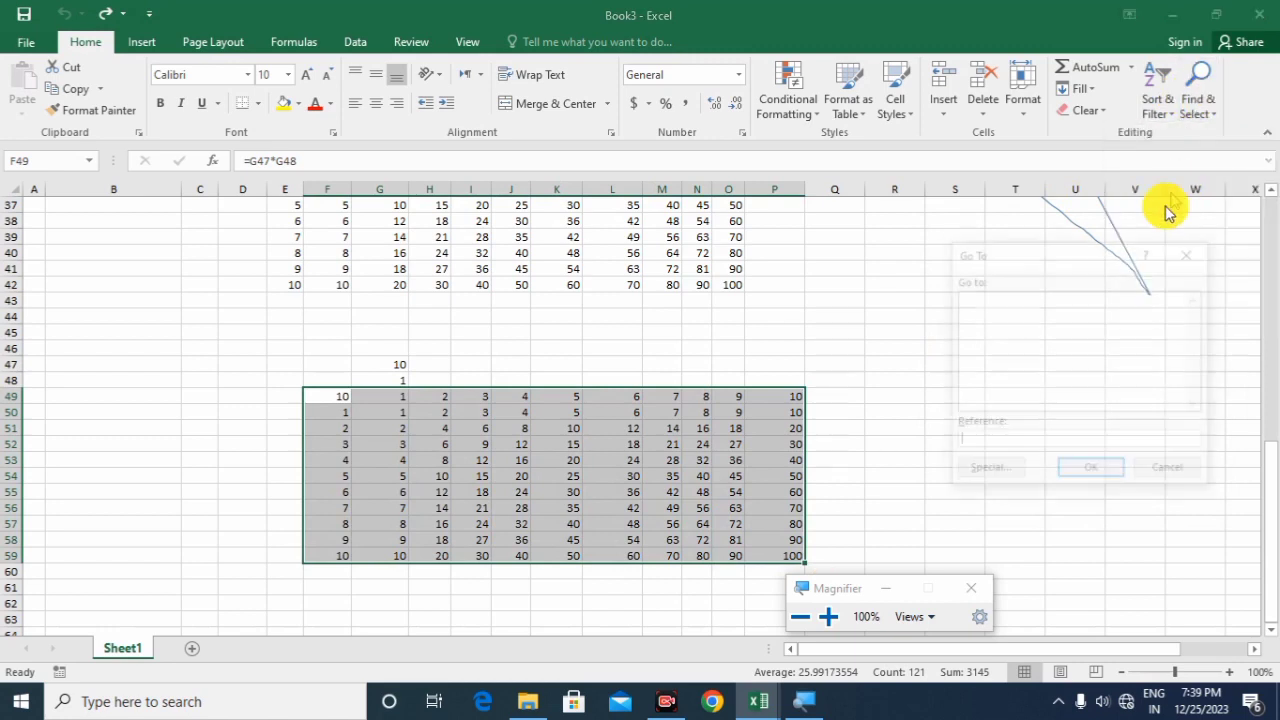
pyautogui.click(978, 480)
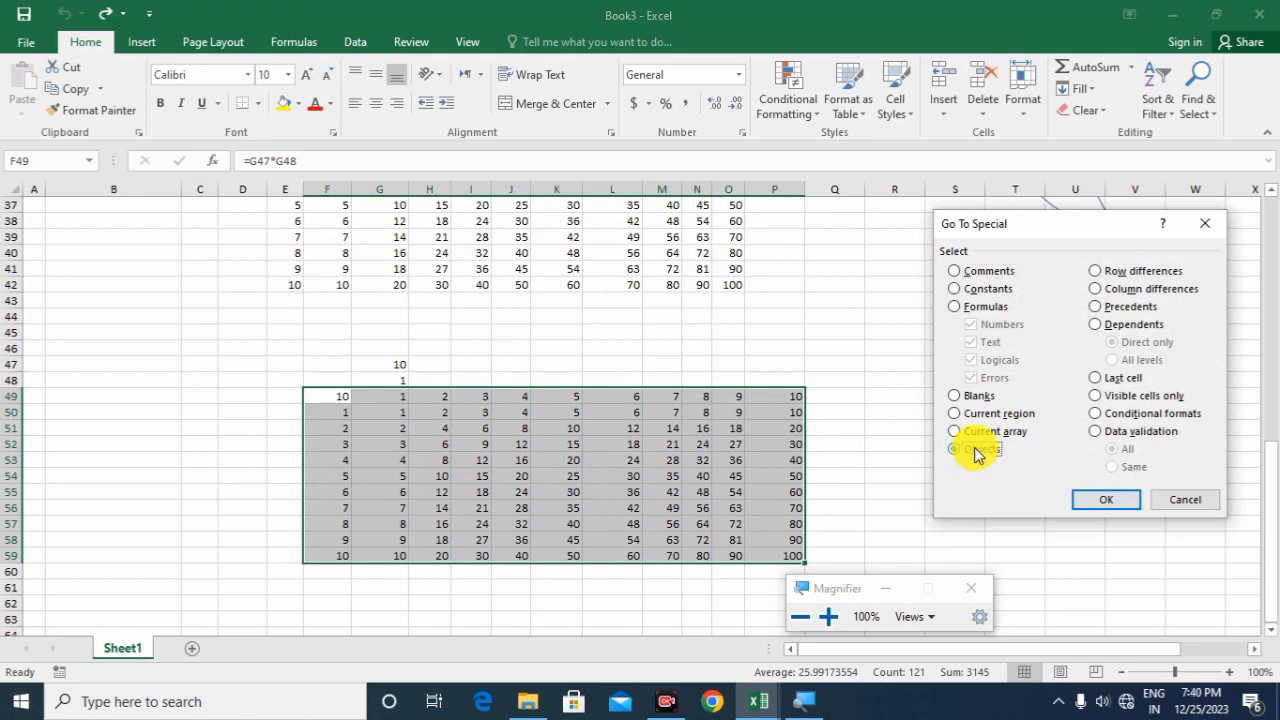
pyautogui.click(978, 452)
pyautogui.click(1108, 496)
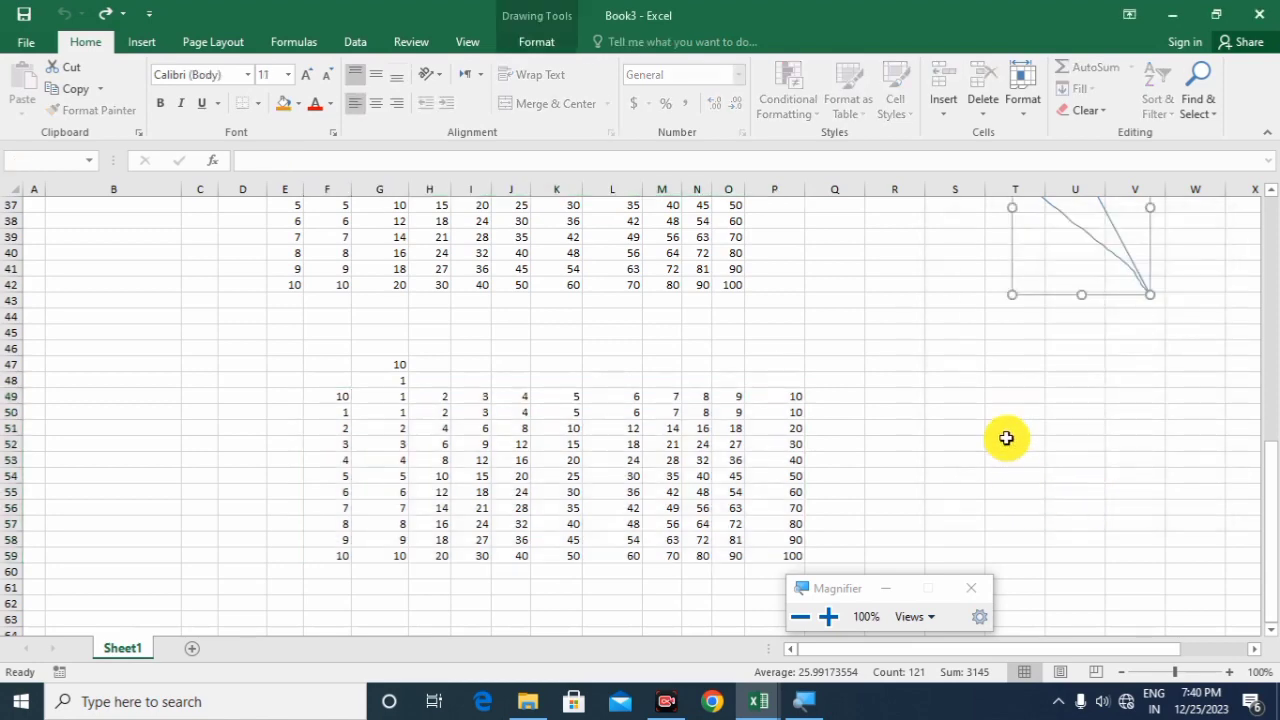
# - Move all selected shapes together onto columns E to O, above and over the first multiplication table, and deselect them
pyautogui.scroll(7, 1006, 437)
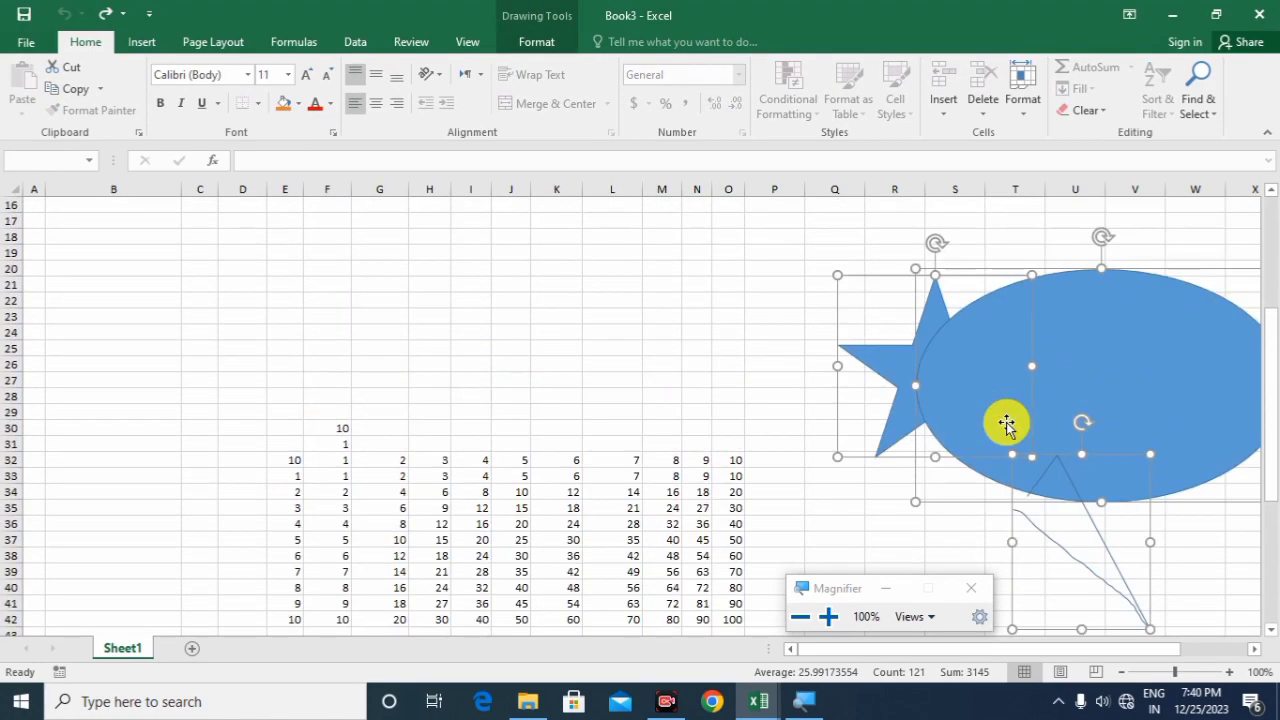
pyautogui.moveTo(1078, 382); pyautogui.dragTo(540, 340)
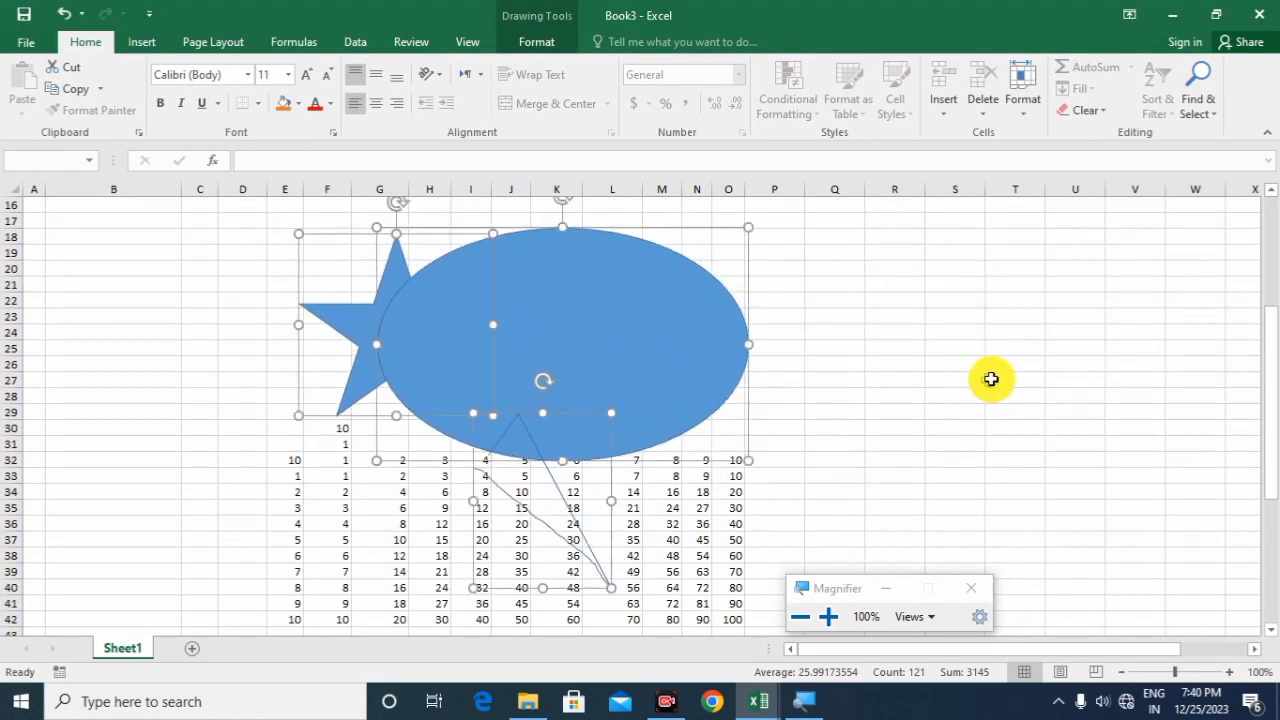
pyautogui.click(991, 379)
# - Separate the shapes by moving the oval to columns O to U and the star to columns B to E
pyautogui.click(640, 357)
pyautogui.moveTo(640, 357); pyautogui.dragTo(980, 357)
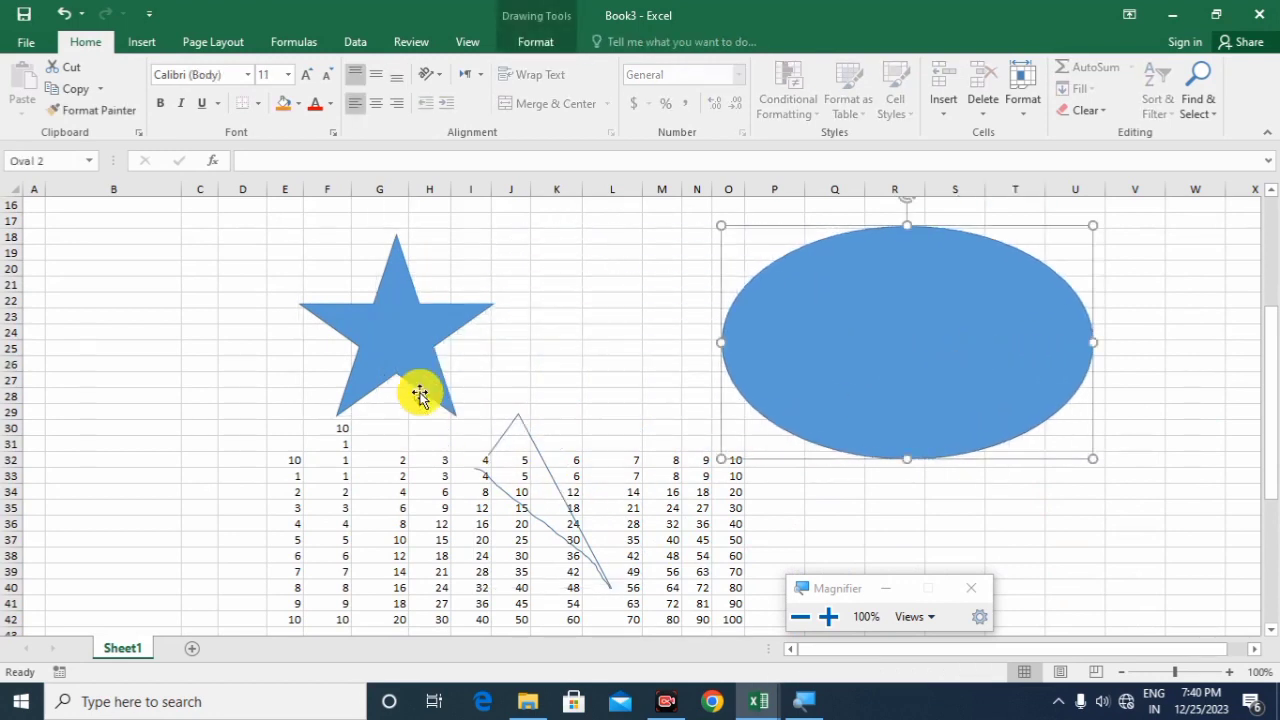
pyautogui.moveTo(380, 343); pyautogui.dragTo(203, 326)
pyautogui.click(556, 332)
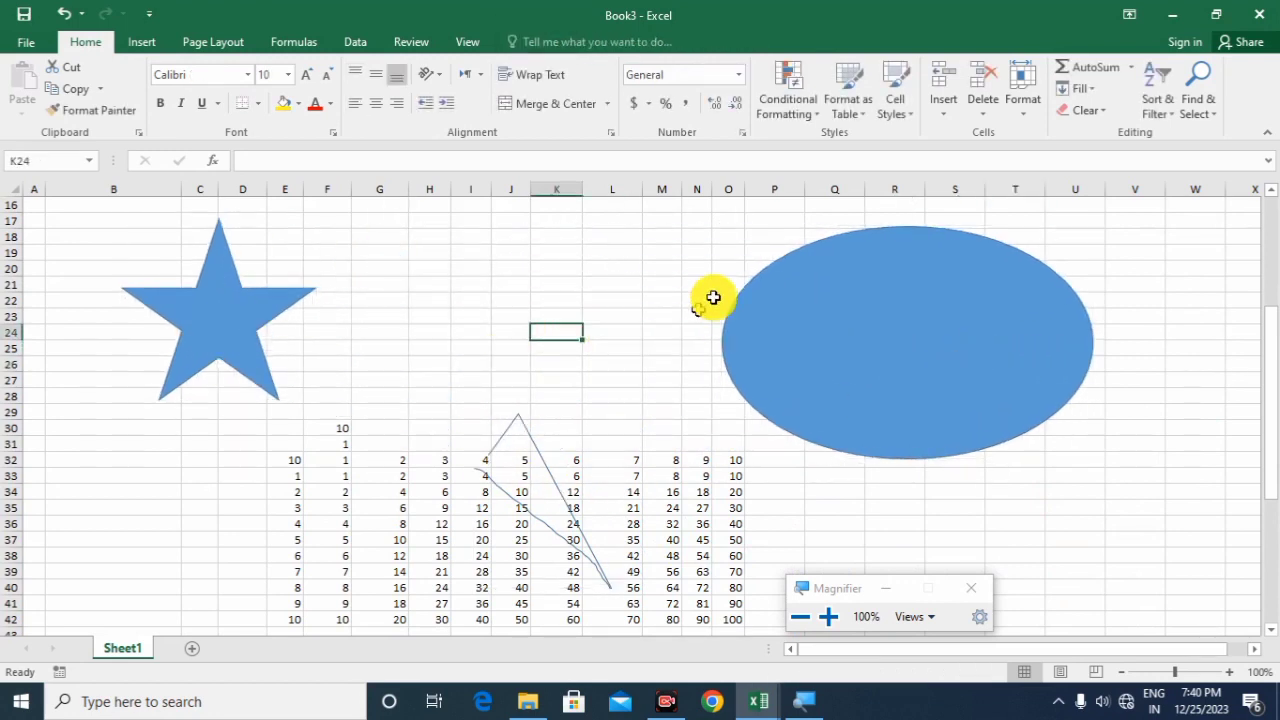
# - From cell K24, select the separated star, oval and freeform shapes again using the Objects option of Go To Special
pyautogui.click(1203, 108)
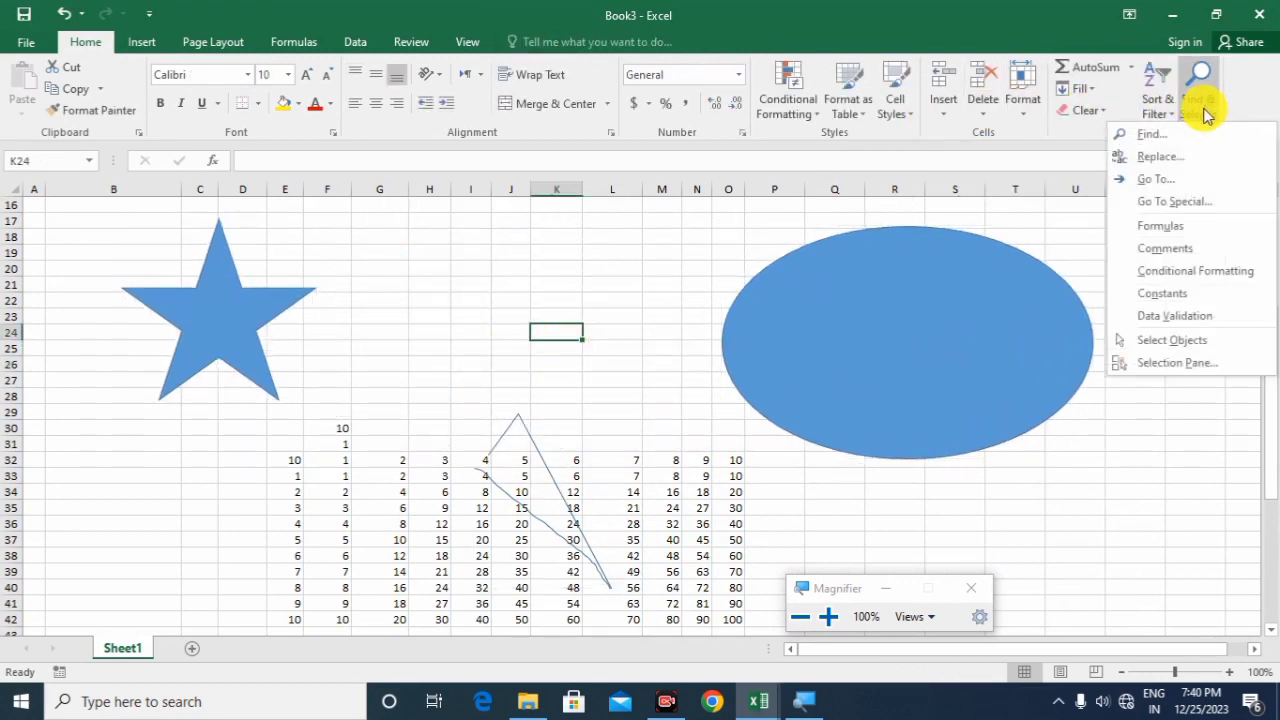
pyautogui.click(1203, 179)
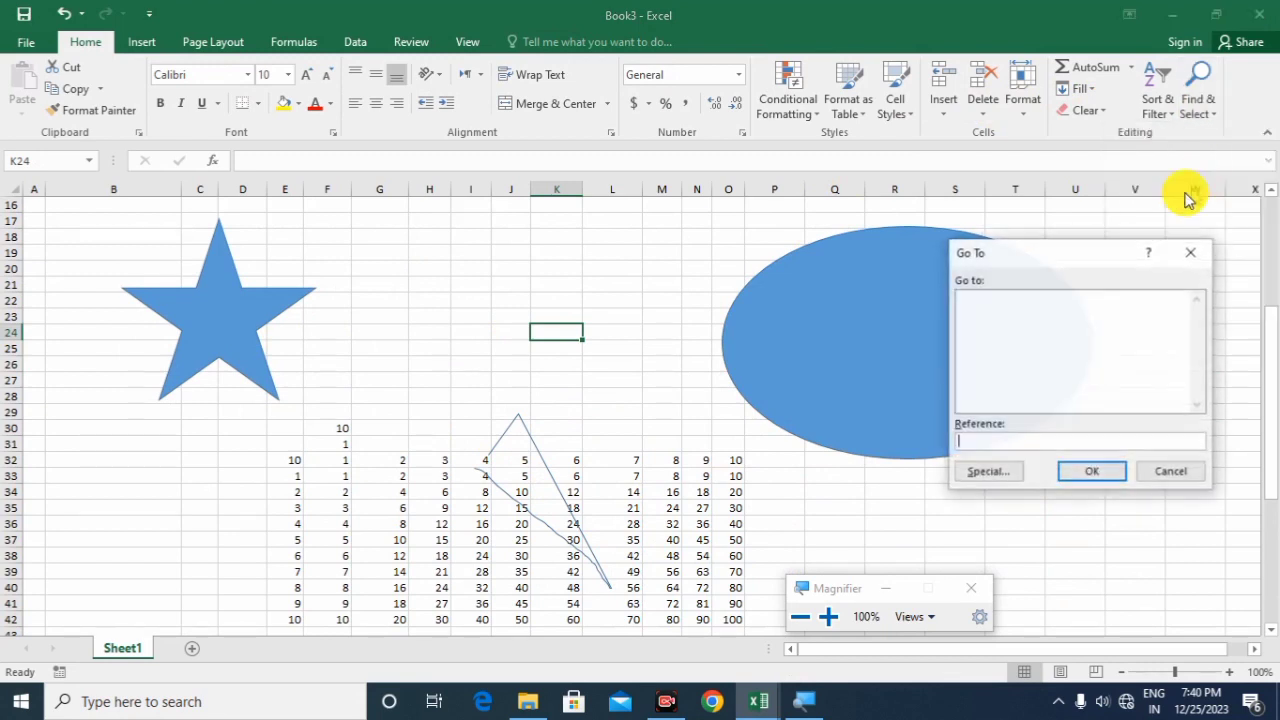
pyautogui.click(986, 471)
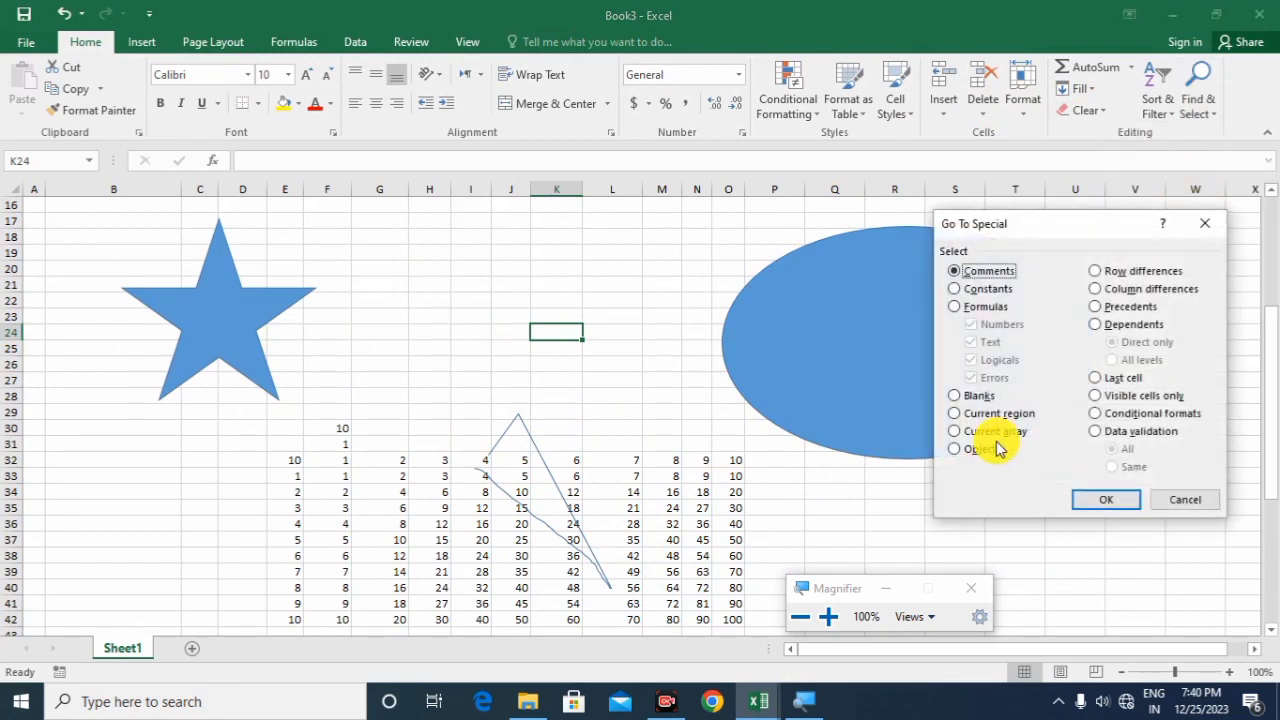
pyautogui.press('super+plus')
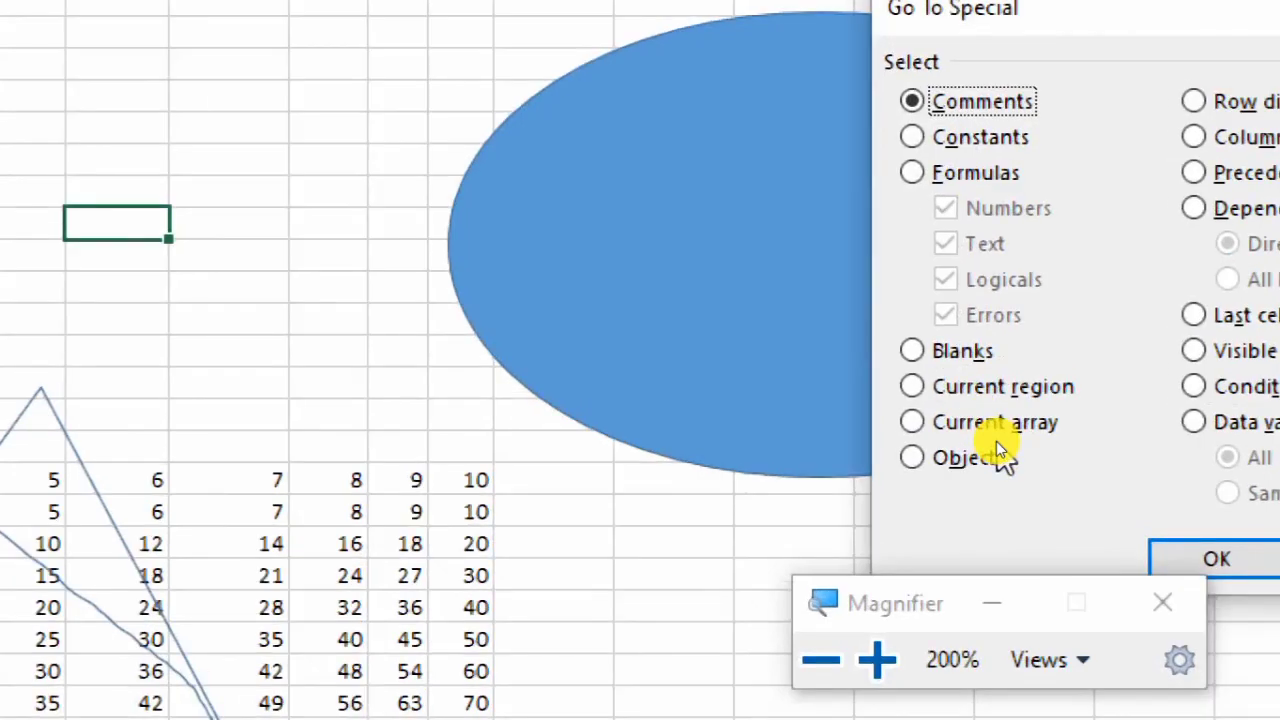
pyautogui.click(986, 457)
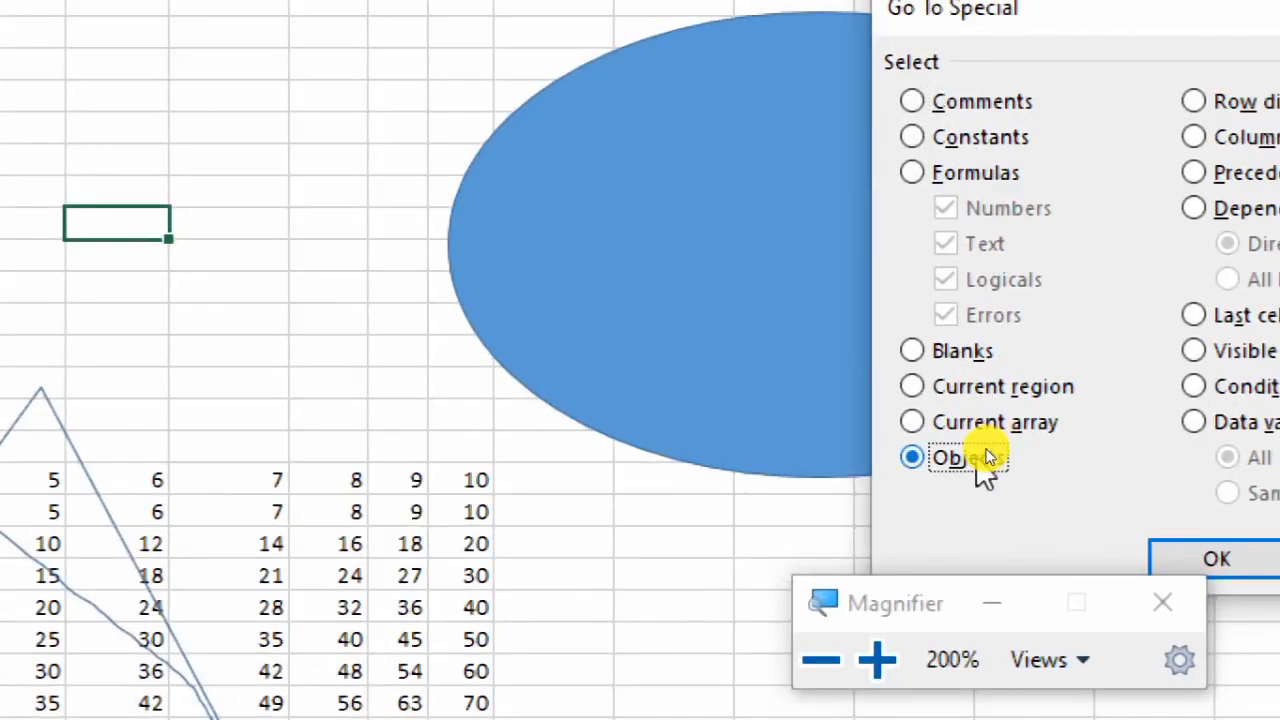
pyautogui.press('super+minus')
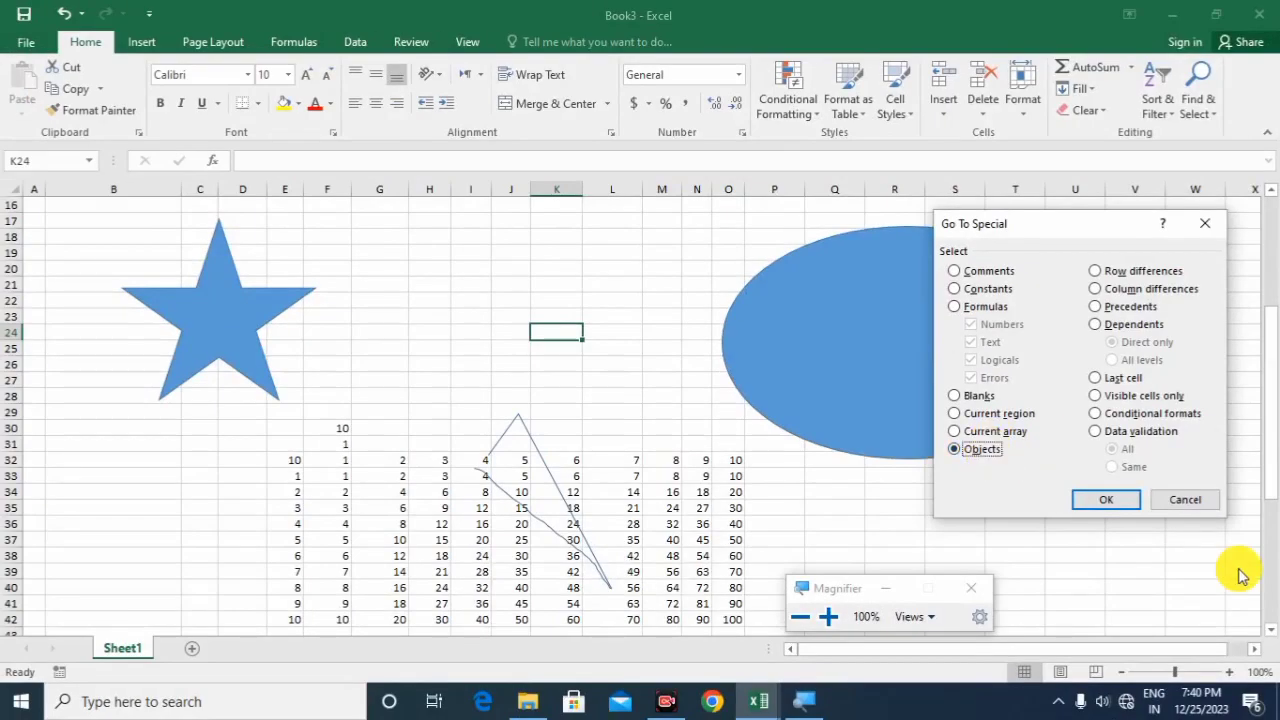
pyautogui.click(1116, 510)
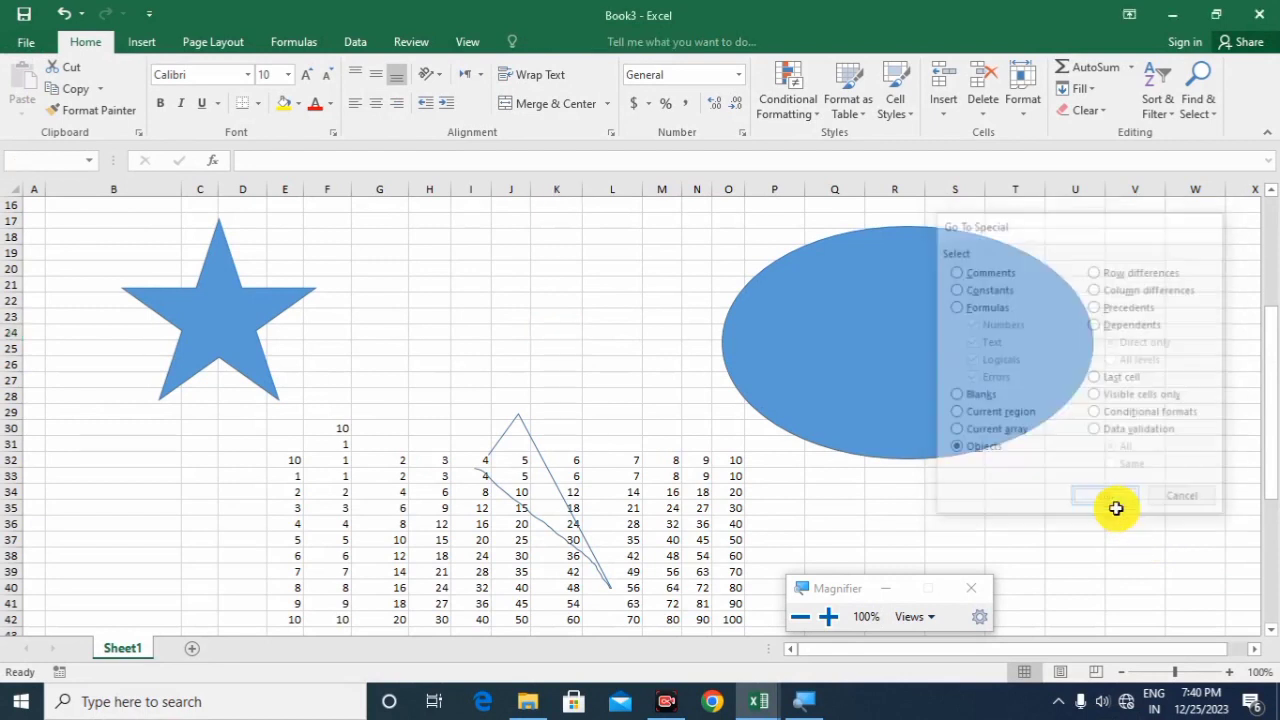